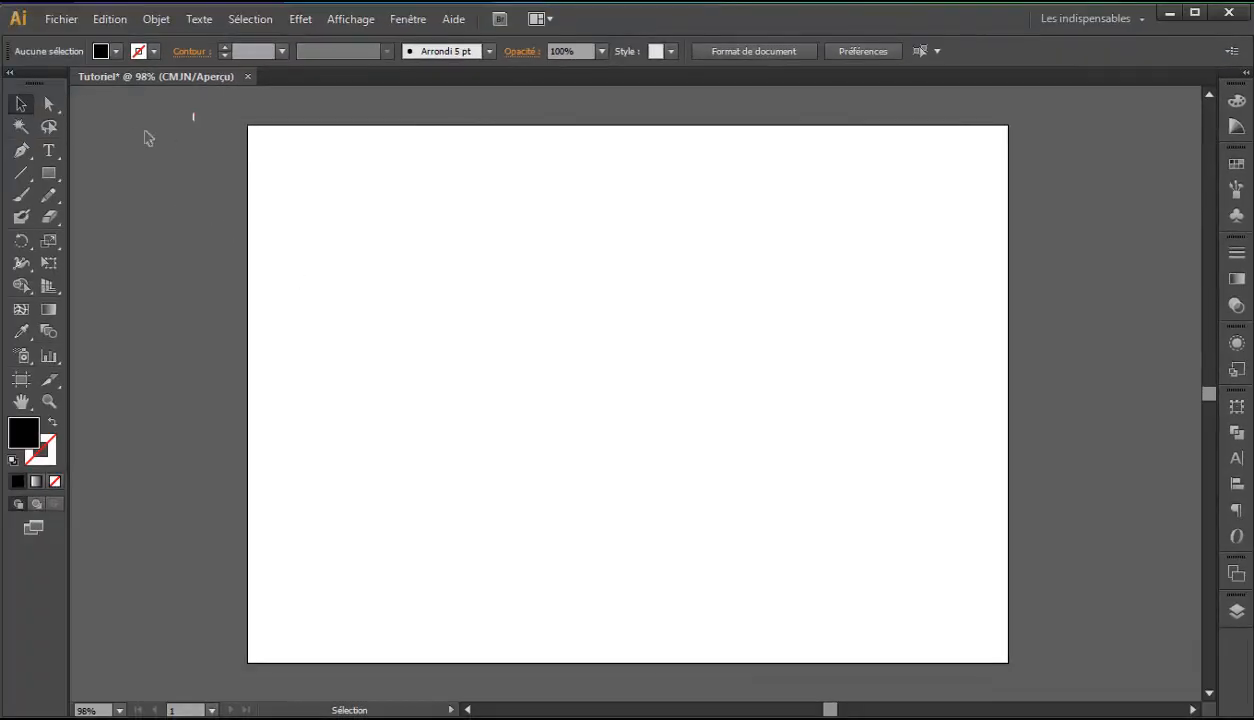
pyautogui.moveTo(175, 118); pyautogui.dragTo(1057, 515)
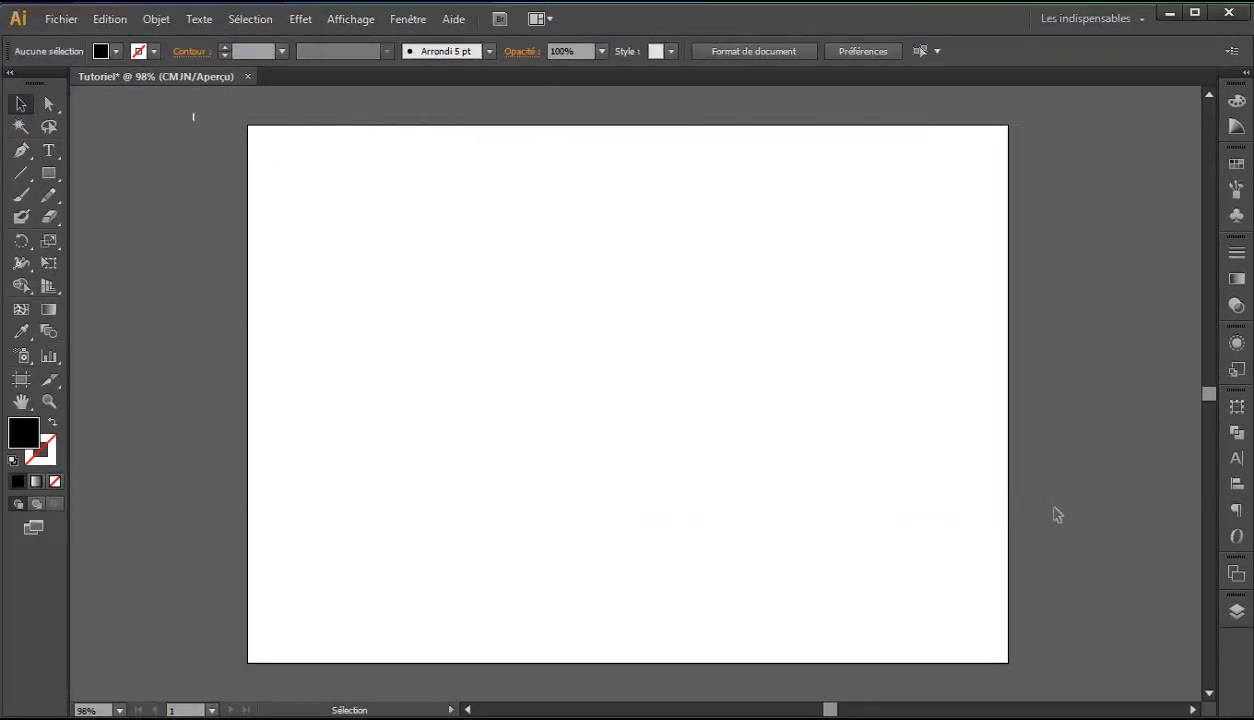
pyautogui.click(69, 23)
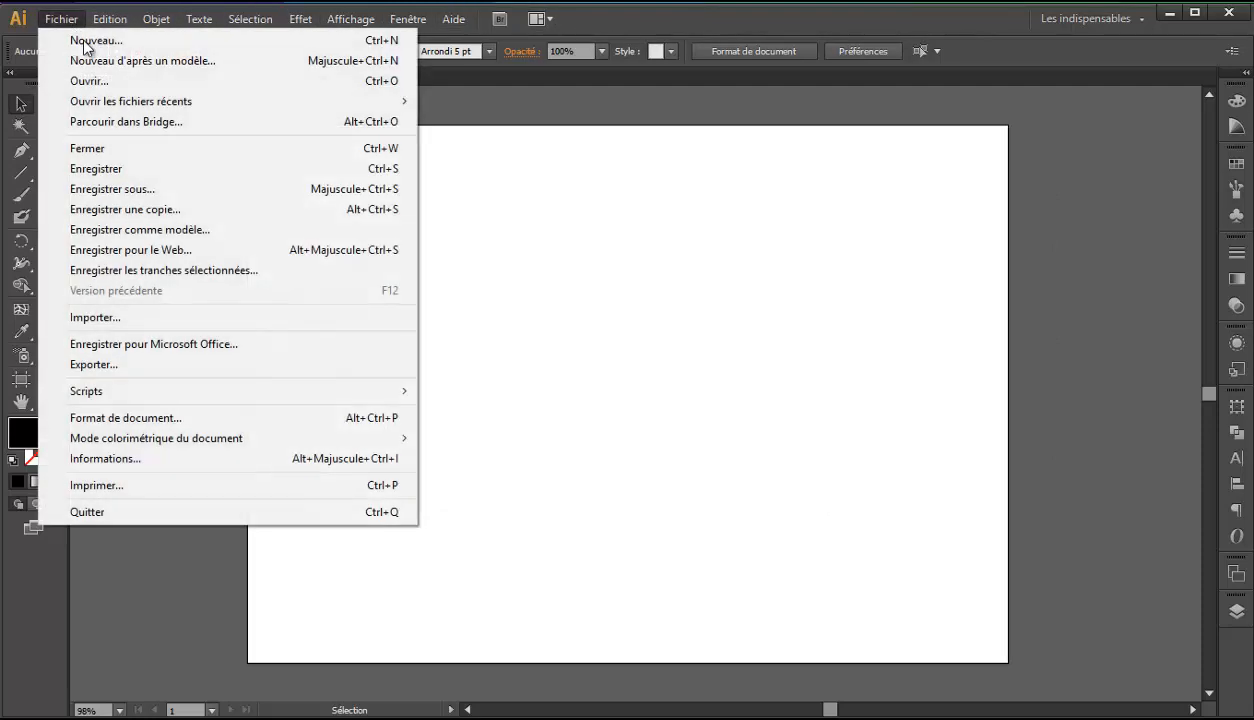
pyautogui.press('Escape')
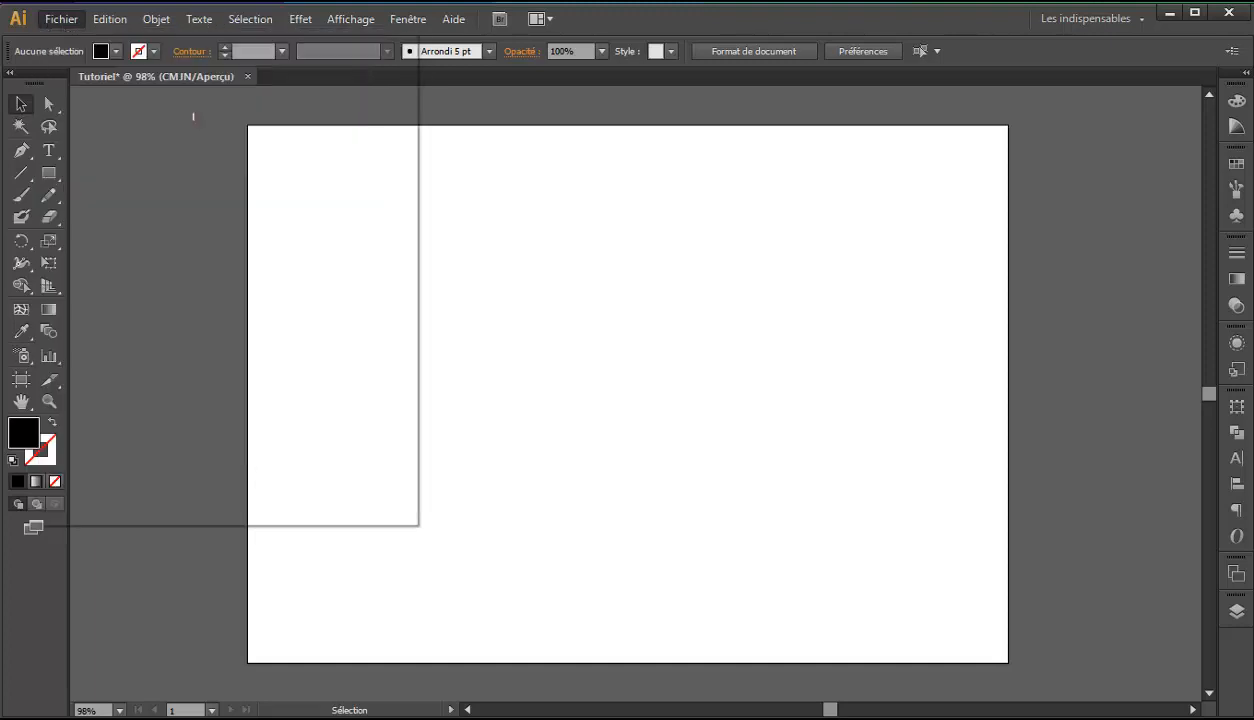
pyautogui.click(116, 22)
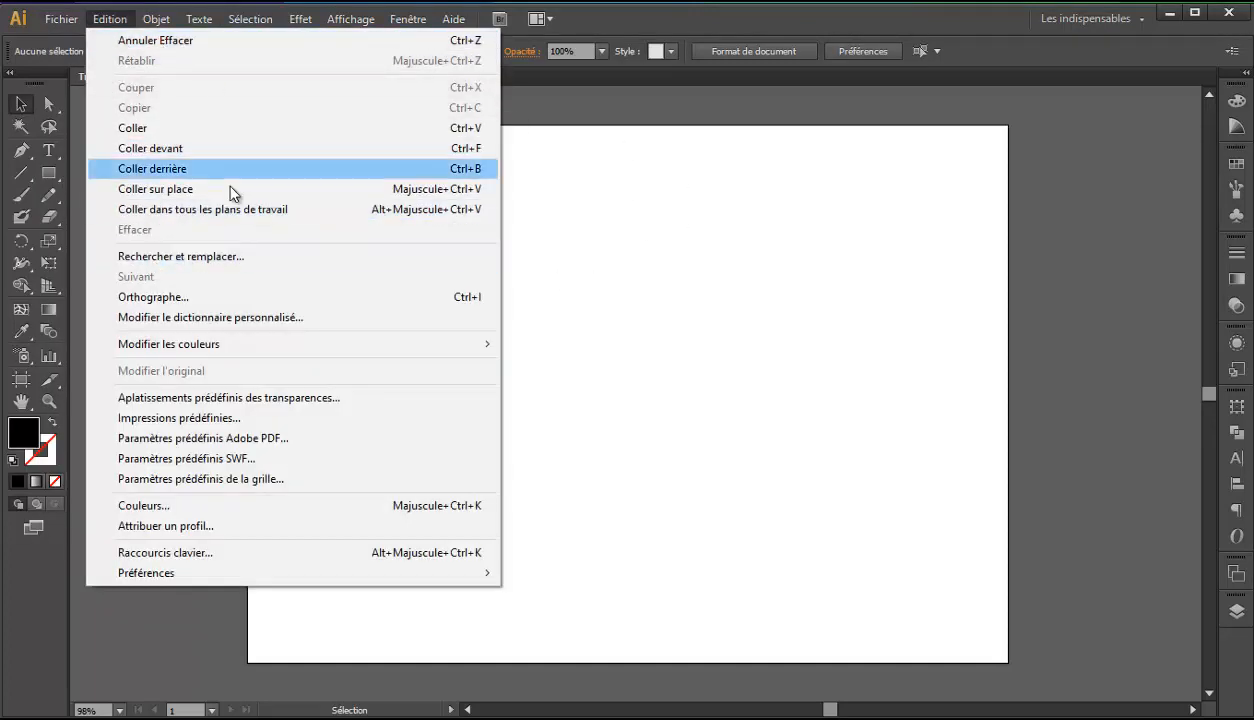
pyautogui.moveTo(250, 19)
pyautogui.press('Escape')
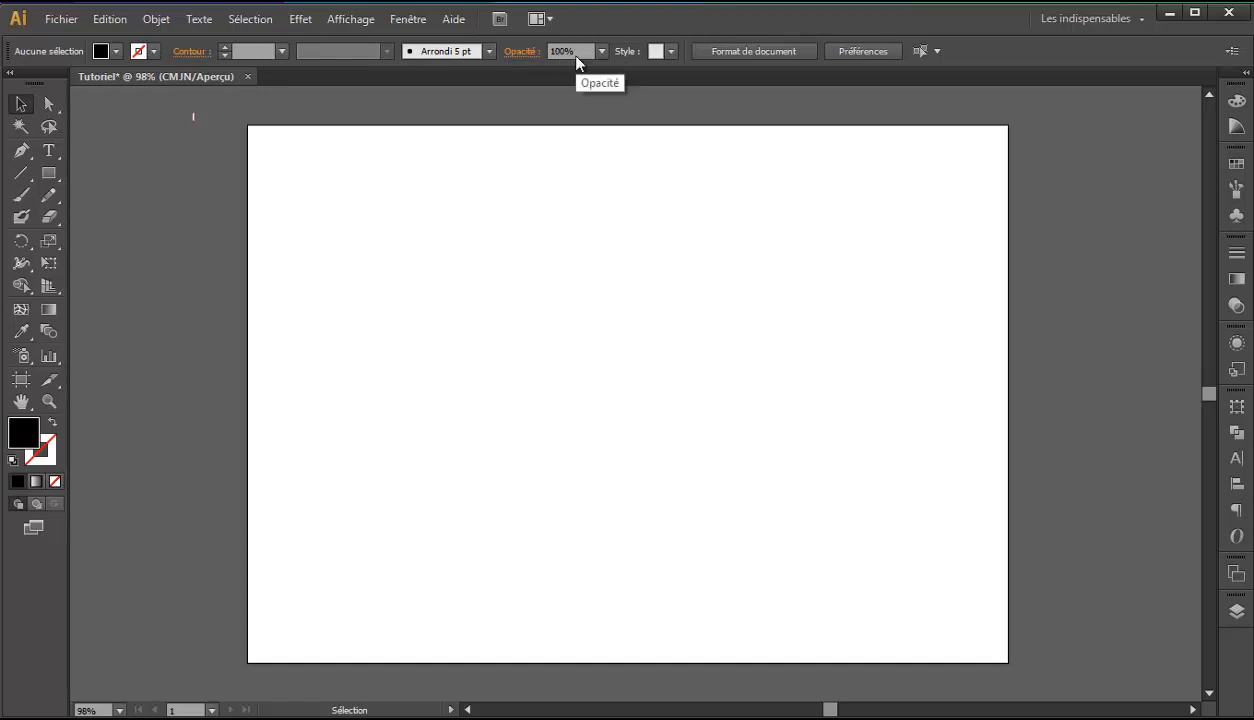
pyautogui.click(50, 153)
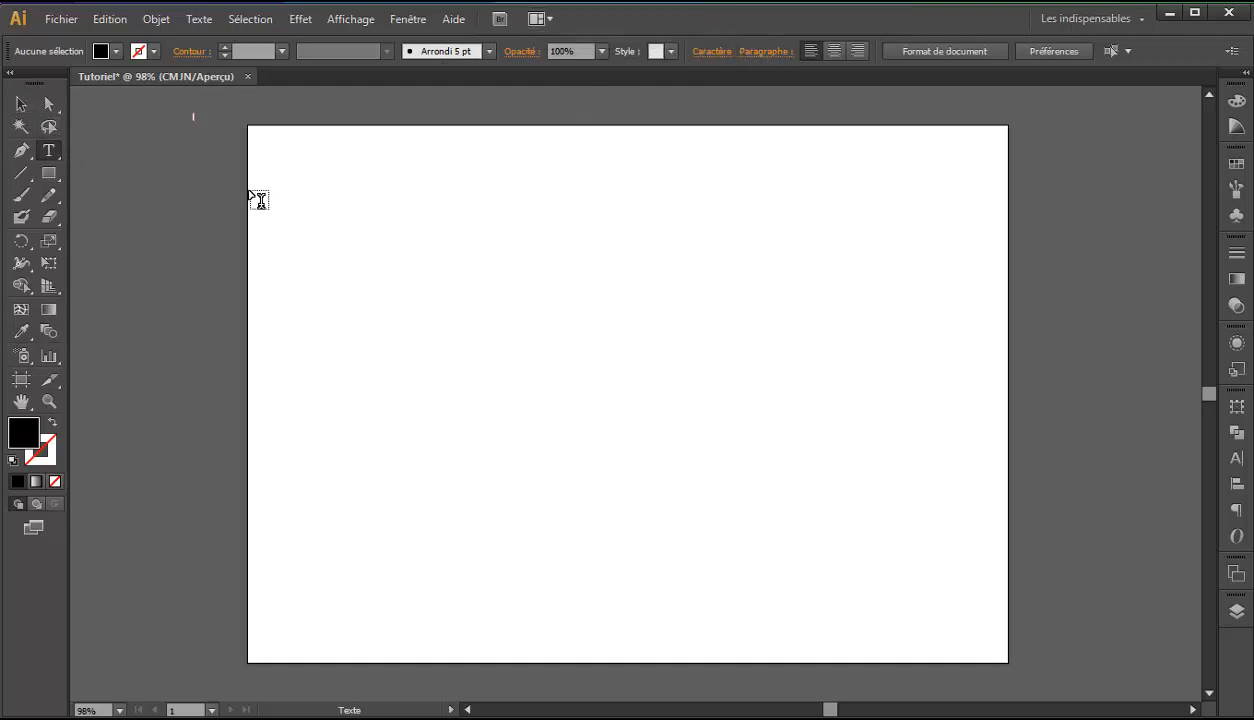
pyautogui.click(21, 104)
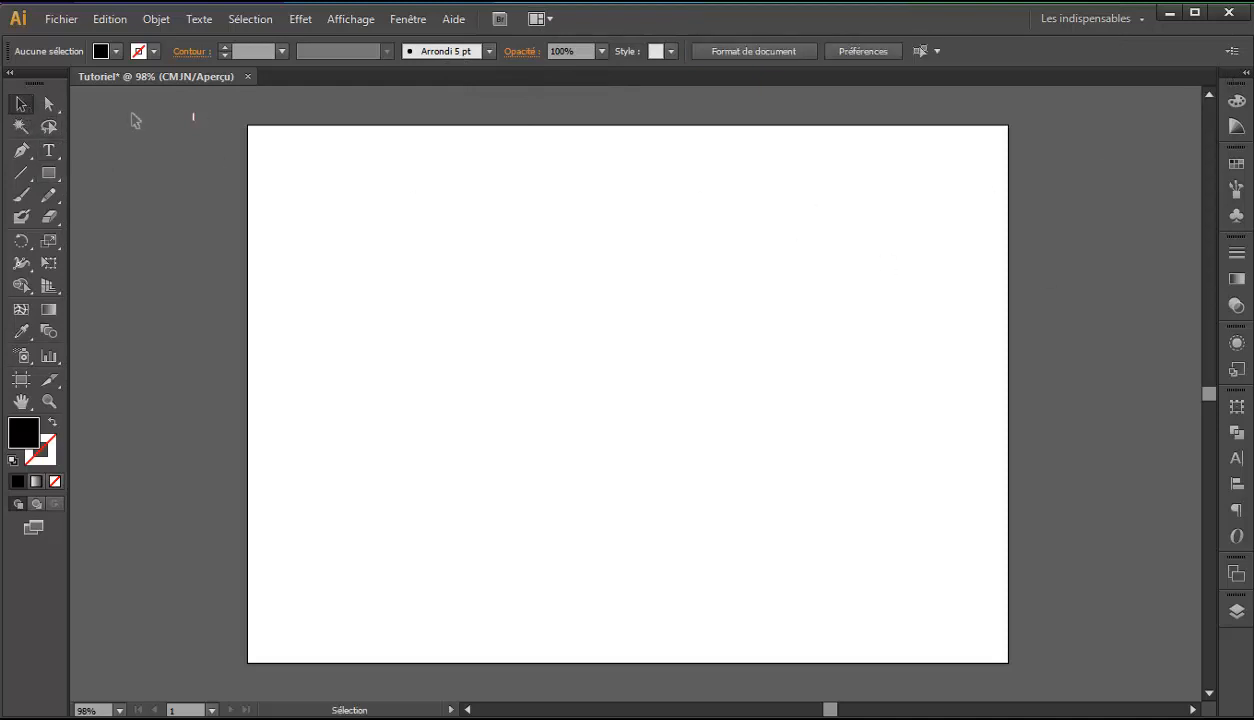
pyautogui.moveTo(133, 113); pyautogui.dragTo(990, 550)
pyautogui.moveTo(147, 128); pyautogui.dragTo(1046, 660)
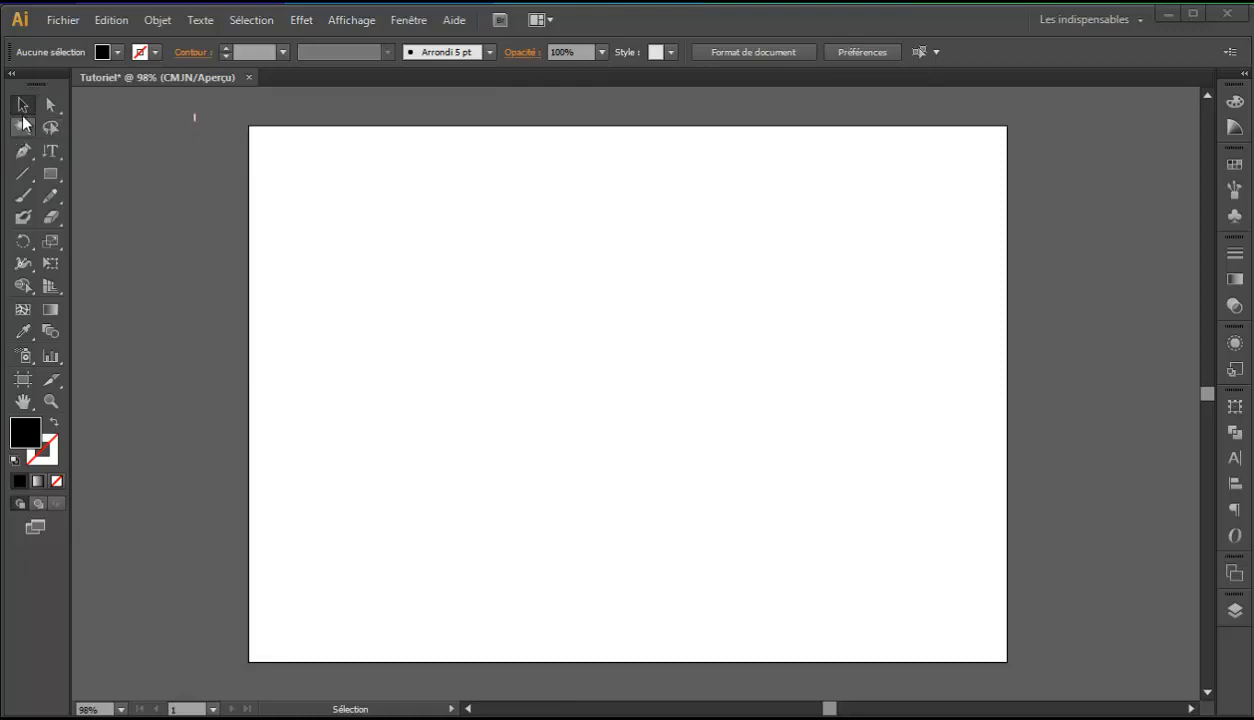
# - Draw three separate black rectangles on the artboard: a wide one near the top, a wide one lower right and a small upright one lower left
pyautogui.click(50, 174)
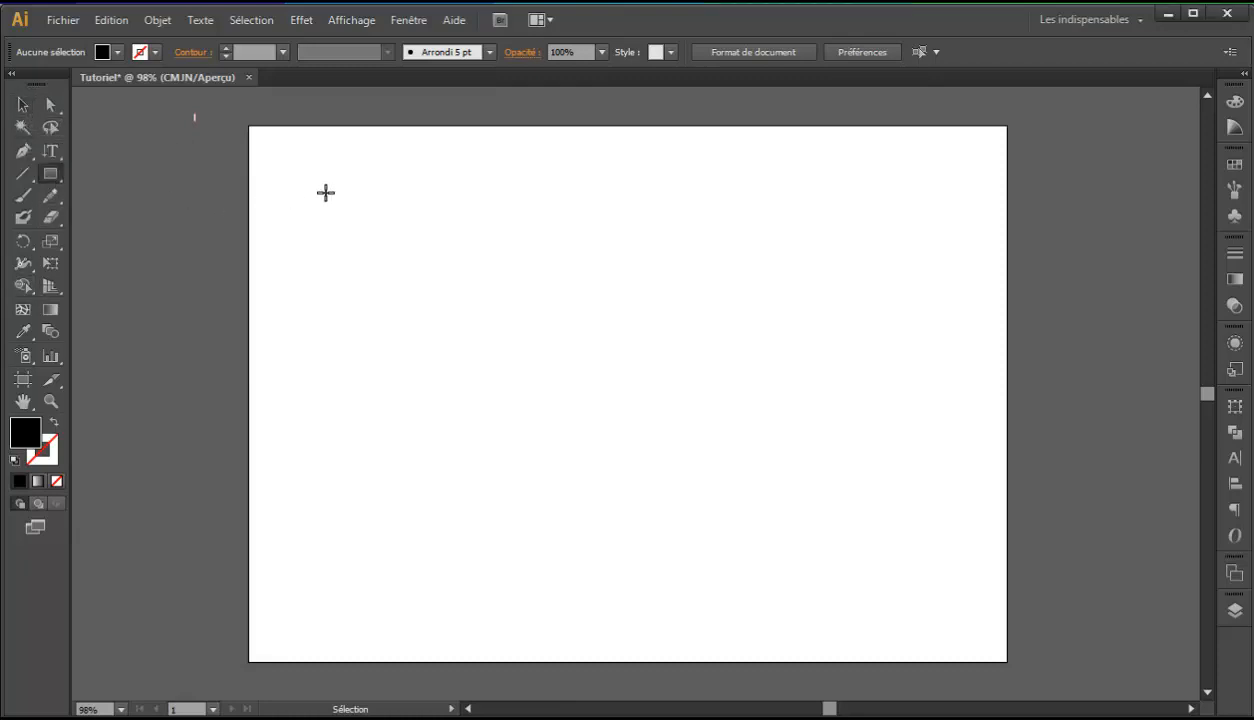
pyautogui.moveTo(344, 196); pyautogui.dragTo(627, 314)
pyautogui.moveTo(550, 386); pyautogui.dragTo(870, 518)
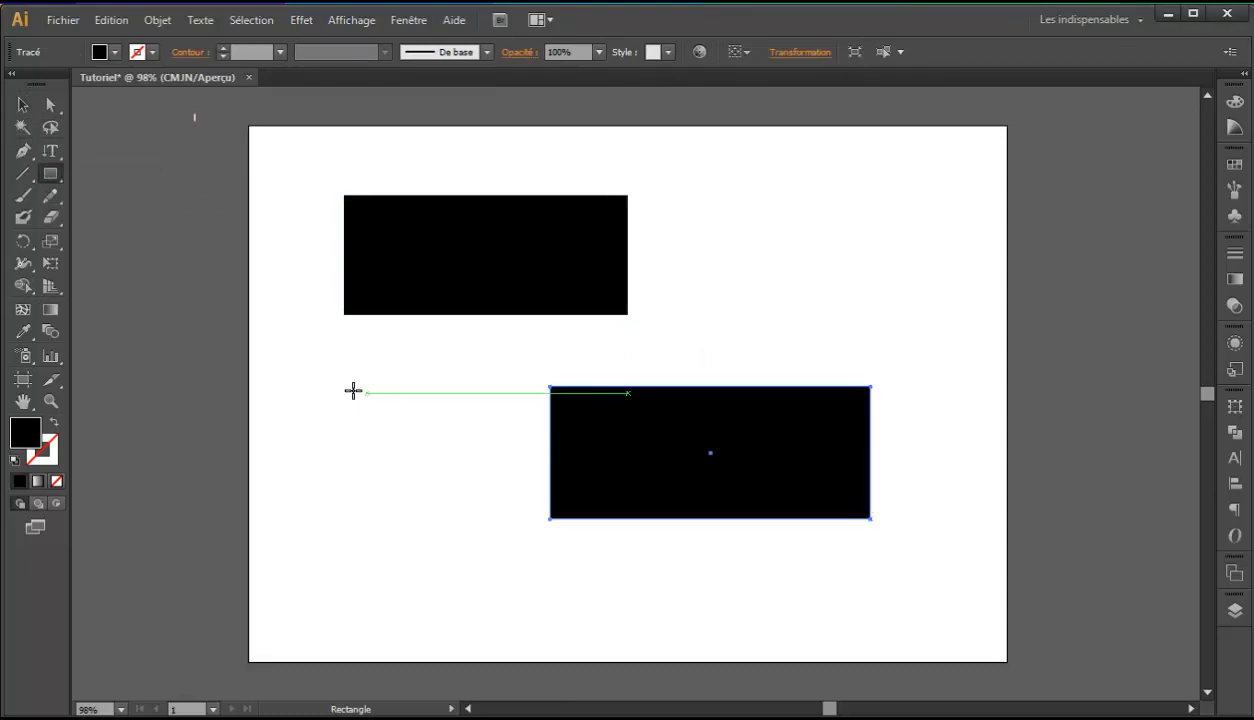
pyautogui.moveTo(353, 393); pyautogui.dragTo(456, 525)
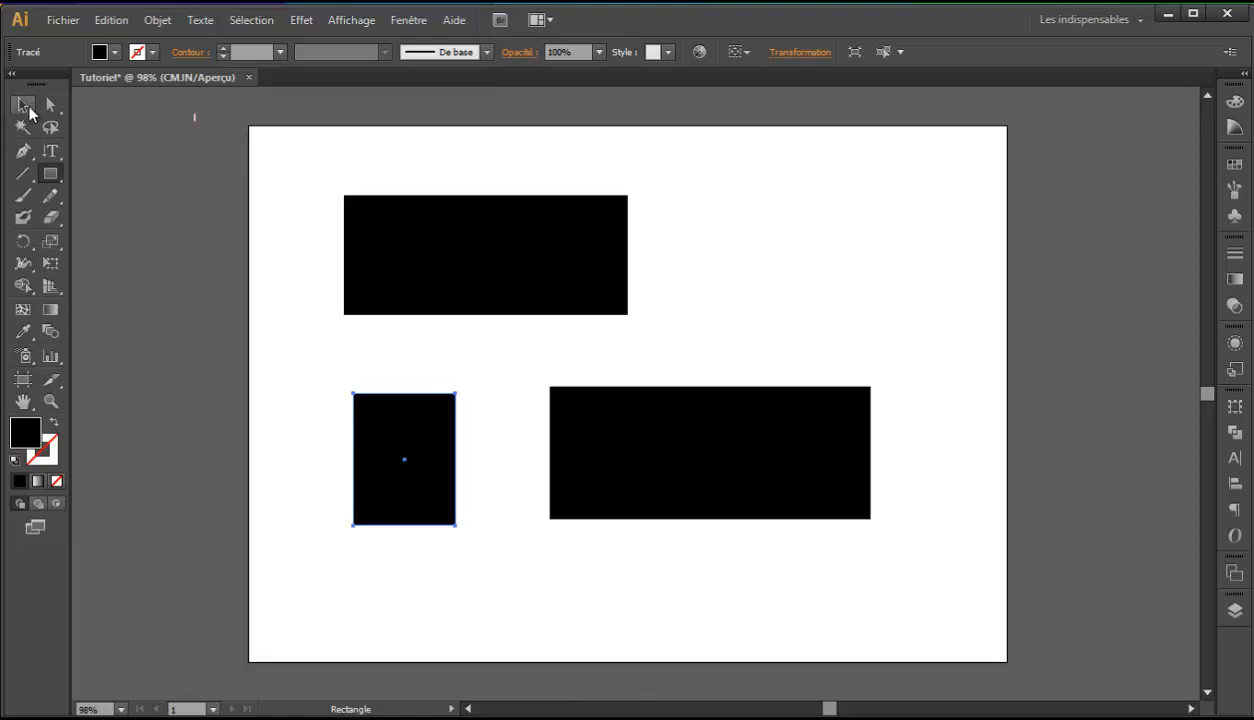
# - Select all three rectangles together, move them as a group around the artboard to slightly right of their original place, and deselect them
pyautogui.click(27, 107)
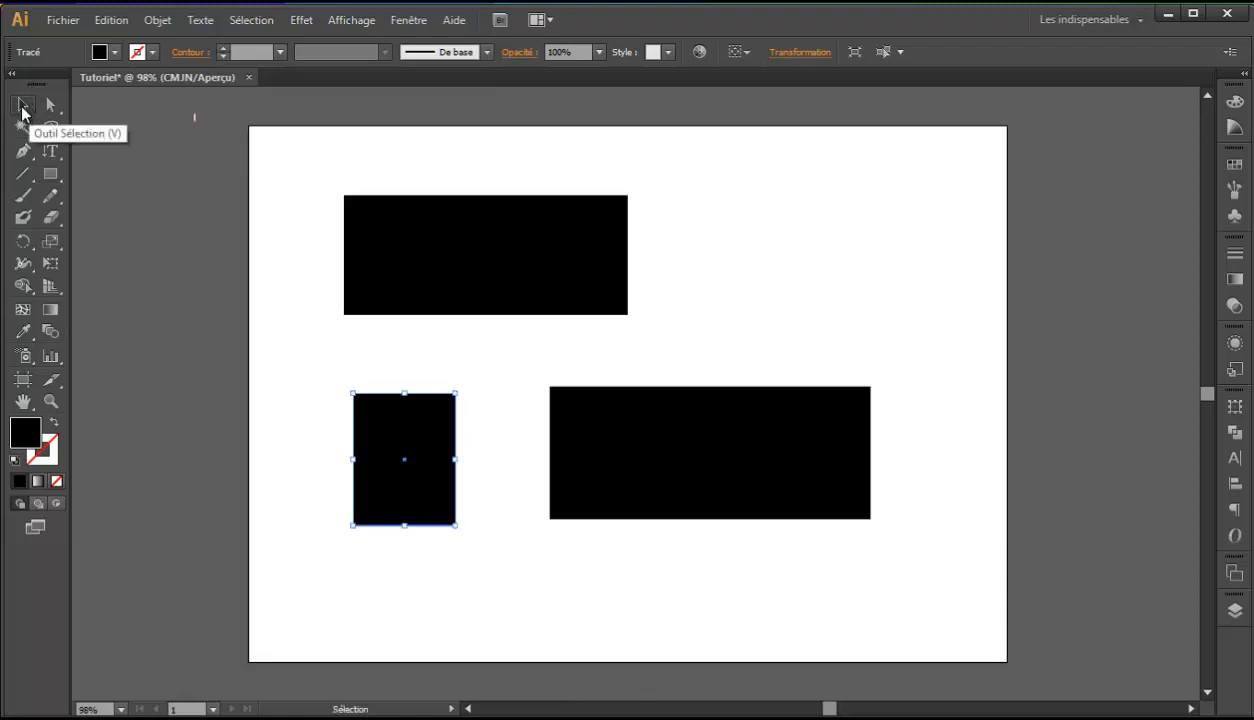
pyautogui.moveTo(318, 188); pyautogui.dragTo(656, 489)
pyautogui.moveTo(633, 440); pyautogui.dragTo(845, 286)
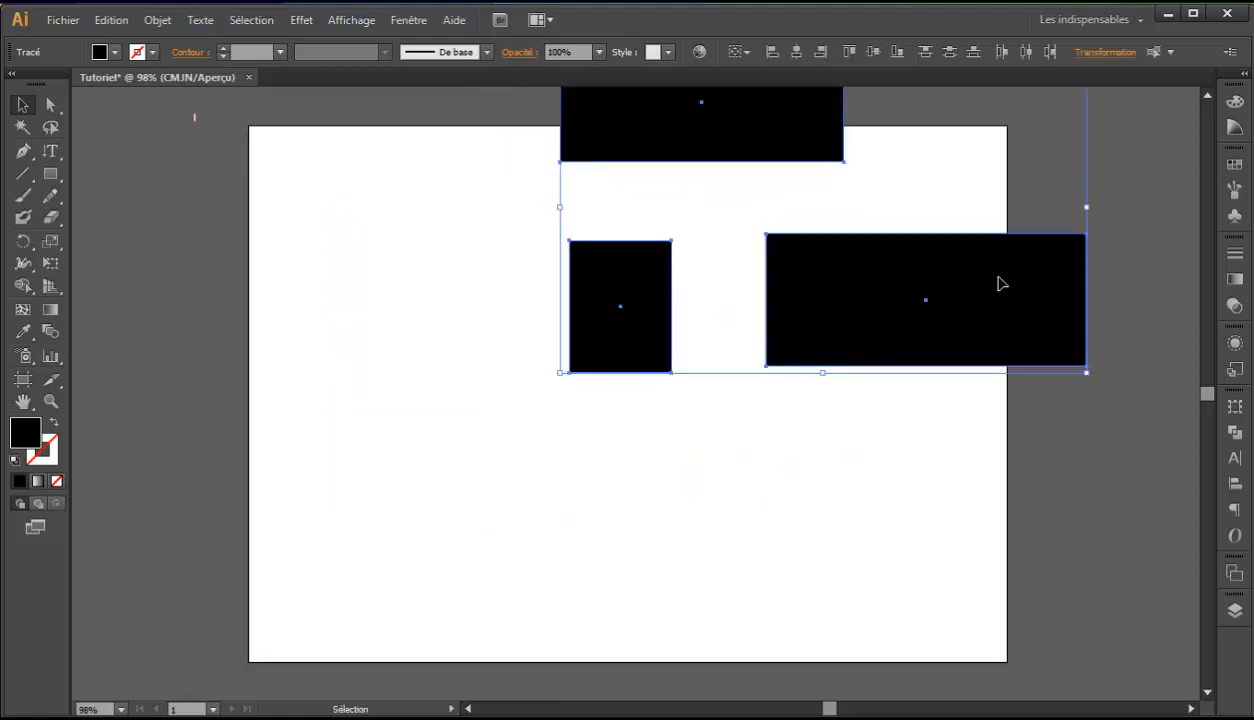
pyautogui.moveTo(999, 280); pyautogui.dragTo(660, 338)
pyautogui.moveTo(565, 351); pyautogui.dragTo(758, 446)
pyautogui.click(329, 260)
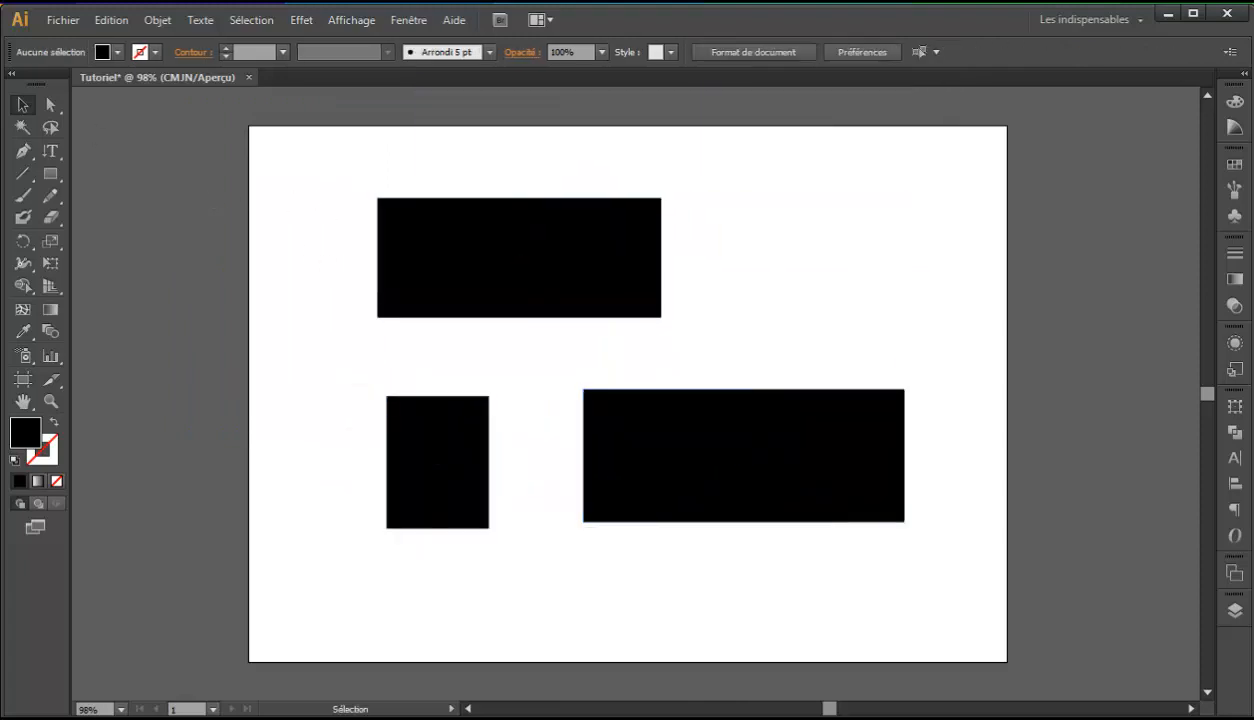
# - Reshape the upper rectangle into a pointed angular shape by moving its individual anchor points with Direct Selection
pyautogui.click(50, 105)
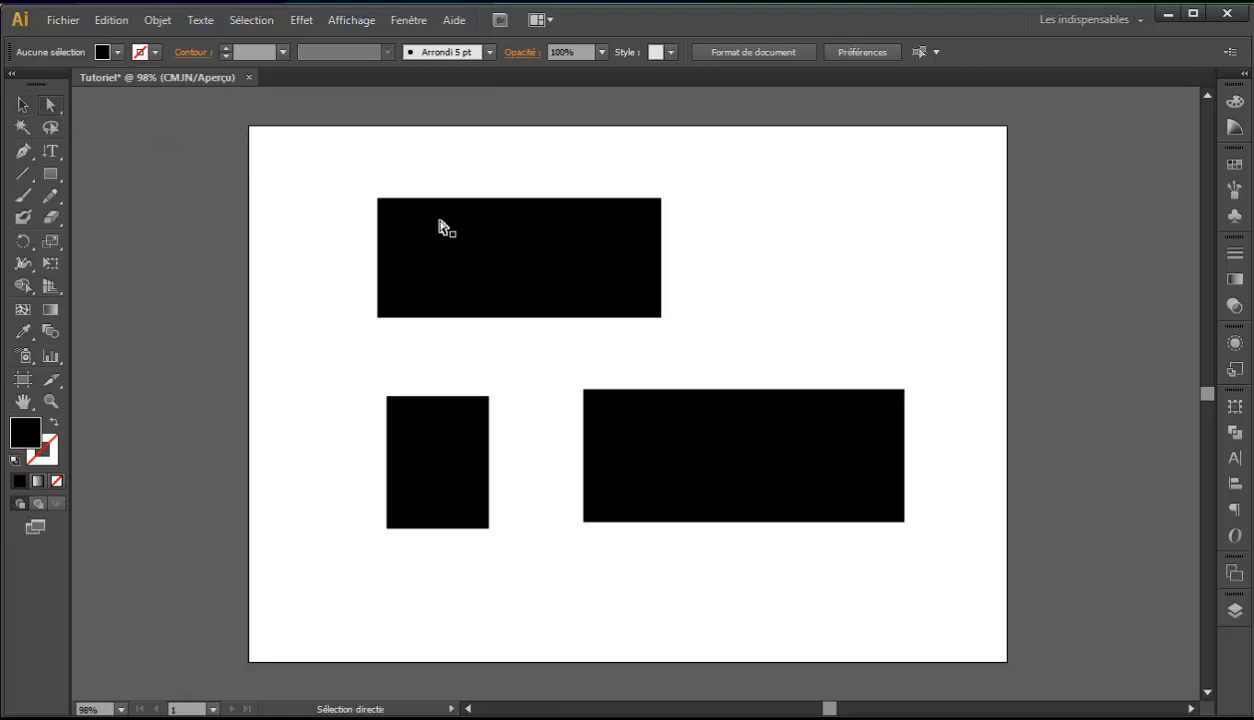
pyautogui.click(468, 233)
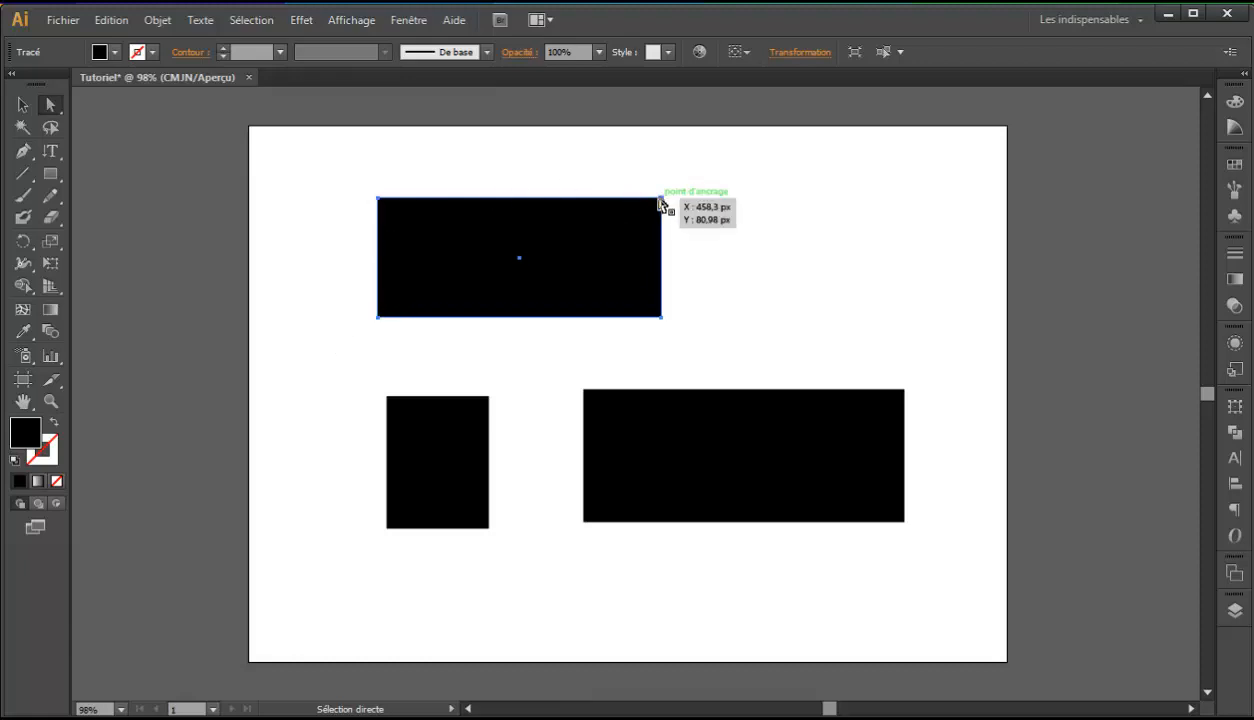
pyautogui.moveTo(660, 200); pyautogui.dragTo(785, 164)
pyautogui.moveTo(746, 298); pyautogui.dragTo(499, 328)
pyautogui.moveTo(564, 236); pyautogui.dragTo(524, 211)
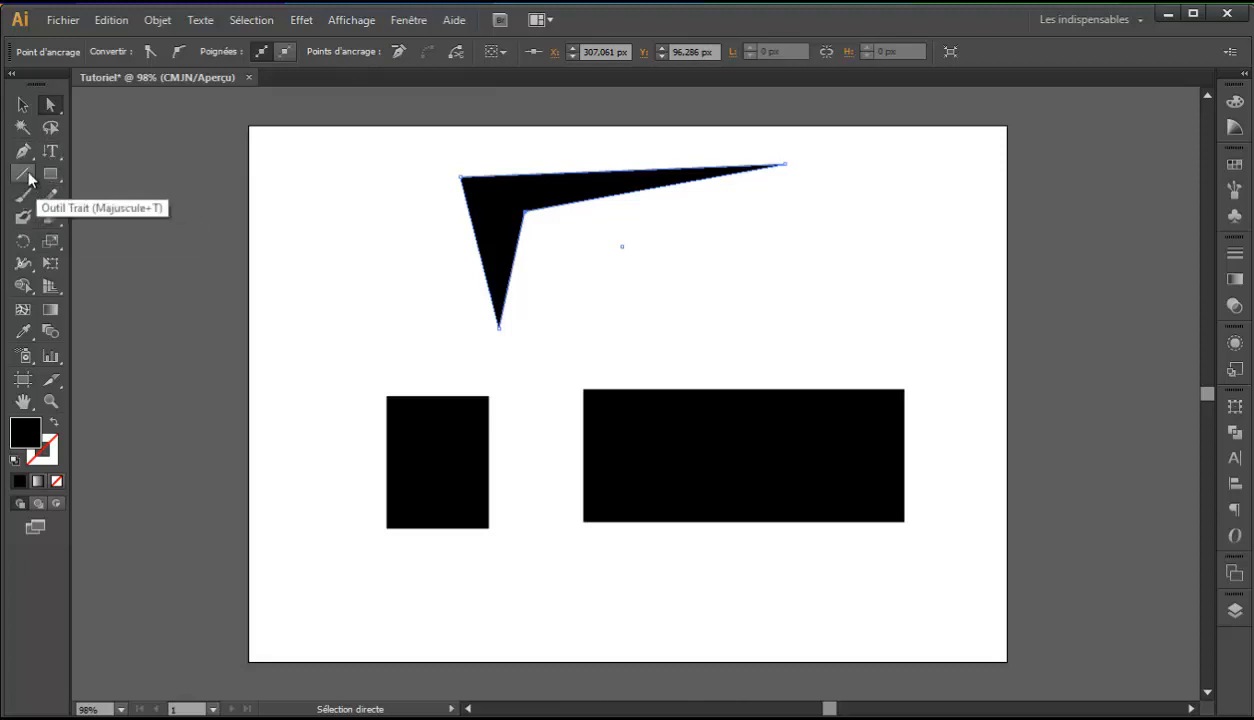
# - Add the horizontal text "SNART INFOGRAPHIE" between the angular shape and the large lower rectangle
pyautogui.moveTo(53, 157); pyautogui.dragTo(130, 157)
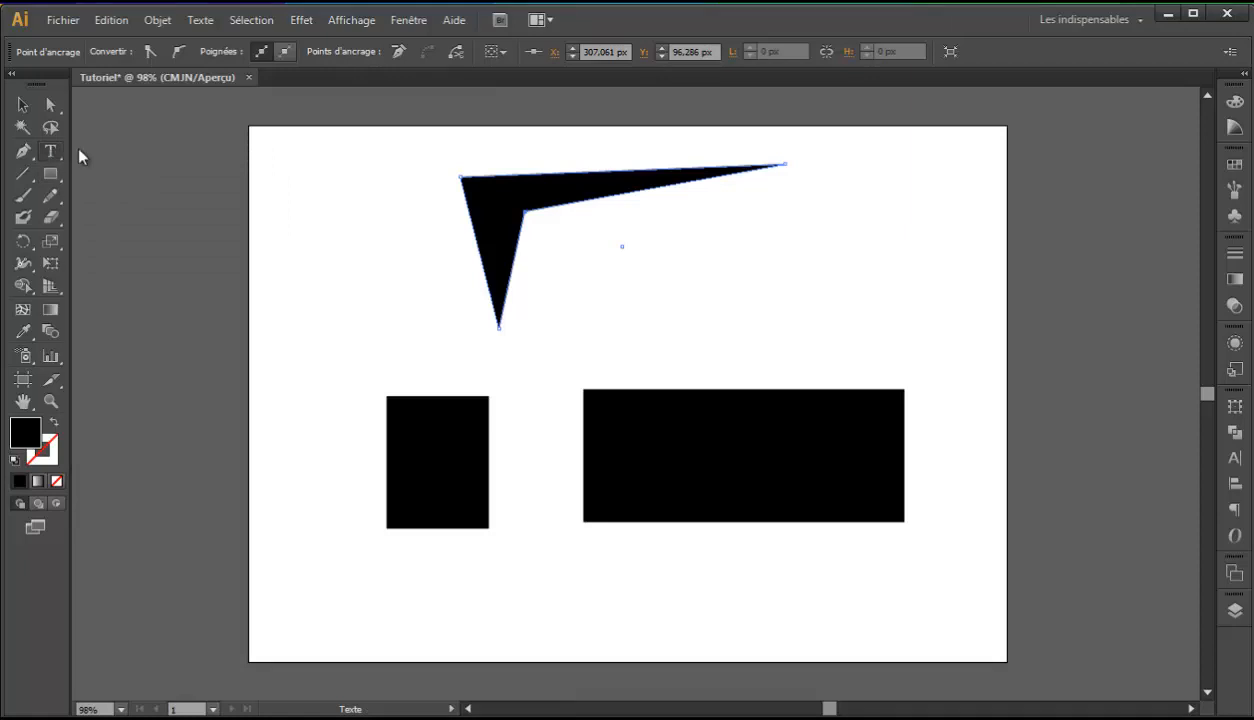
pyautogui.moveTo(50, 151)
pyautogui.mouseDown()
pyautogui.moveTo(99, 151)
pyautogui.moveTo(89, 149)
pyautogui.moveTo(125, 218)
pyautogui.moveTo(151, 220)
pyautogui.moveTo(129, 164)
pyautogui.moveTo(110, 192)
pyautogui.moveTo(44, 152)
pyautogui.moveTo(117, 151)
pyautogui.moveTo(131, 254)
pyautogui.moveTo(52, 158)
pyautogui.mouseUp()
pyautogui.click(577, 290)
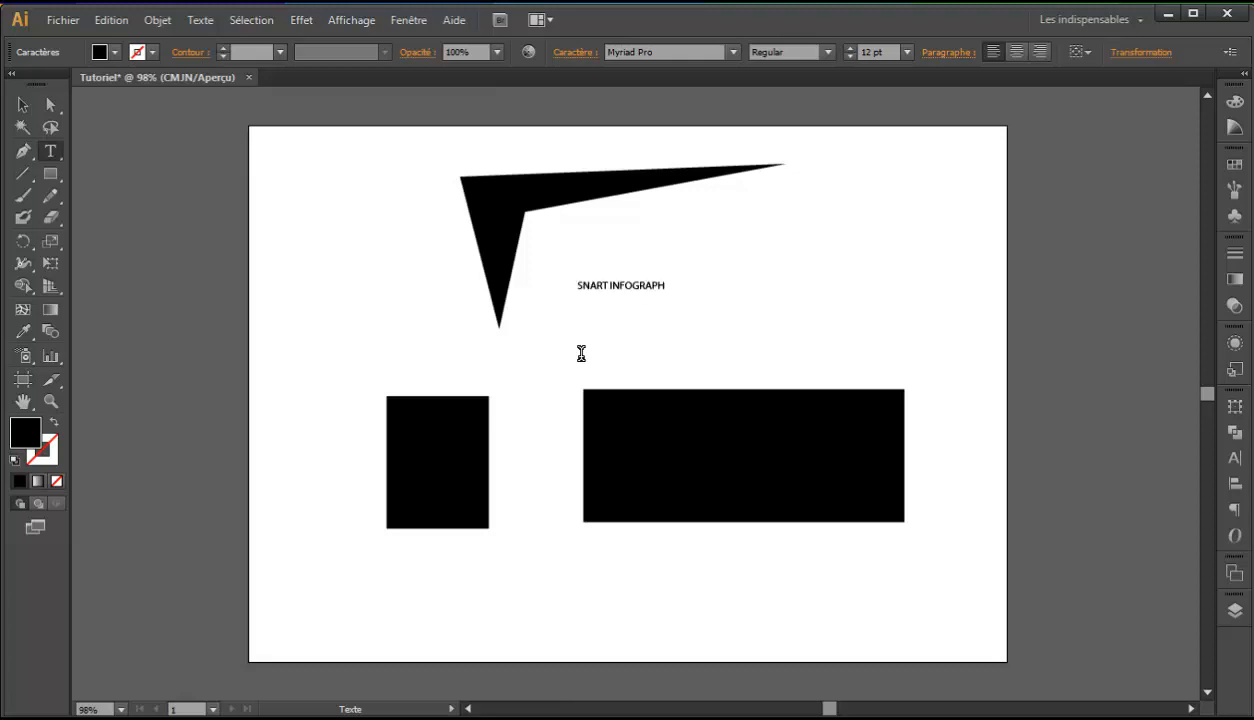
# - Set the font size of the whole "SNART INFOGRAPHIE" text to 42 pt
pyautogui.hotkey('ctrl', 'a')
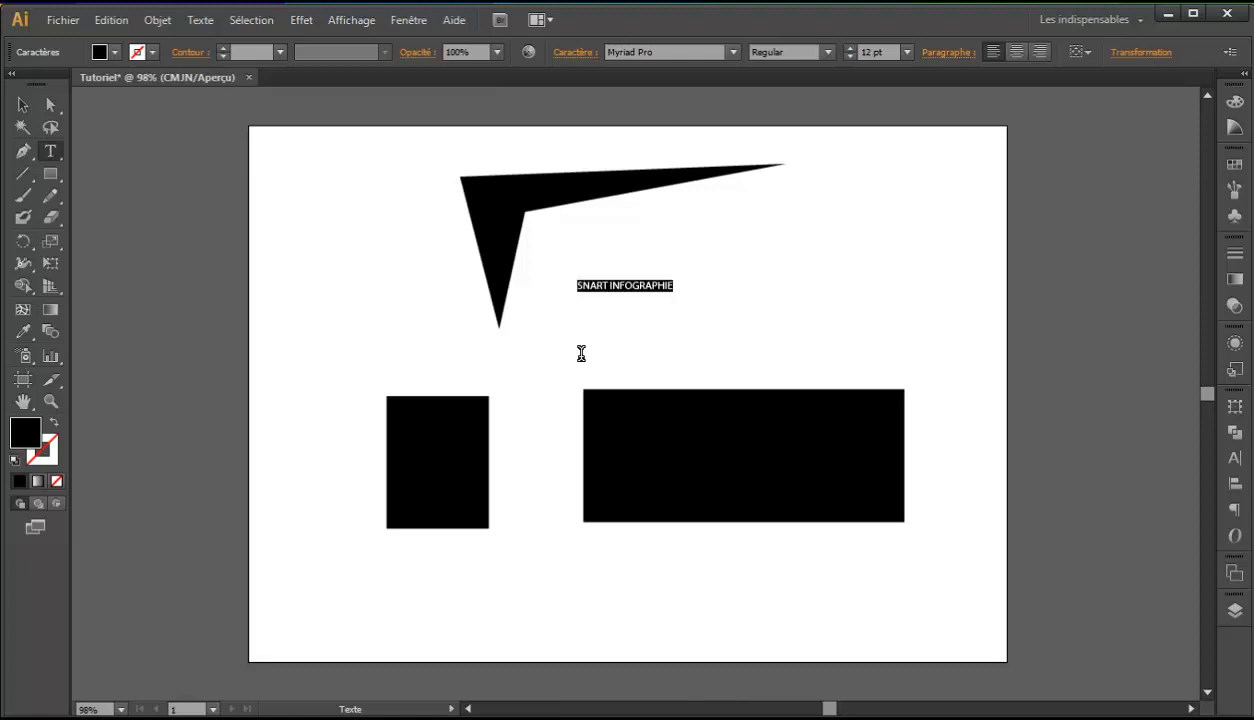
pyautogui.click(849, 48)
pyautogui.click(849, 48)
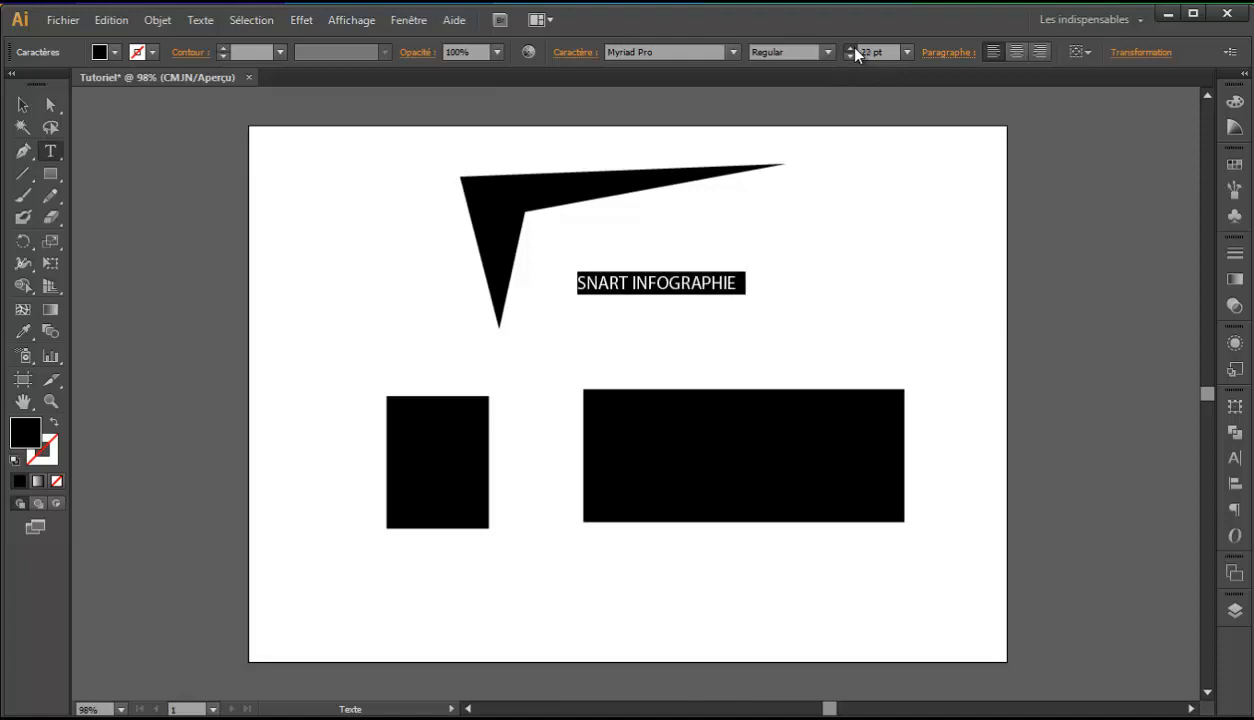
pyautogui.click(849, 48)
pyautogui.click(849, 48)
pyautogui.click(849, 48)
pyautogui.click(849, 48)
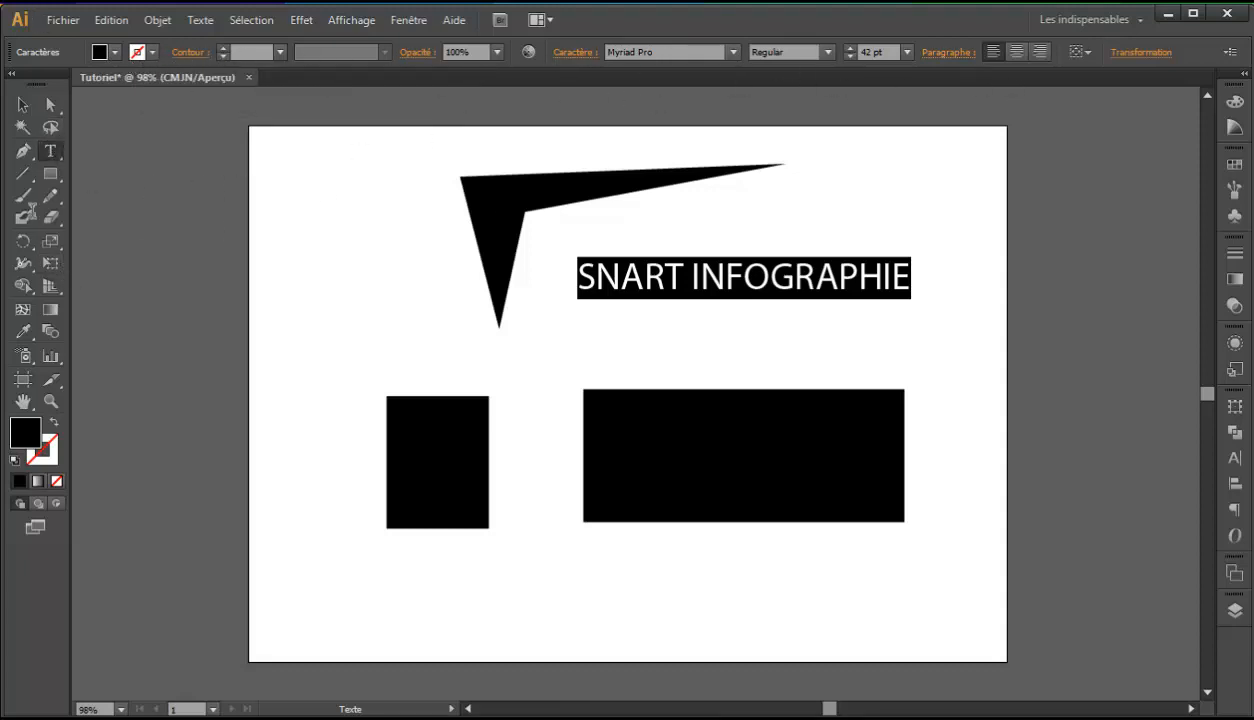
# - Move the "SNART INFOGRAPHIE" text just beneath the long arm of the angular shape and deselect it
pyautogui.click(23, 104)
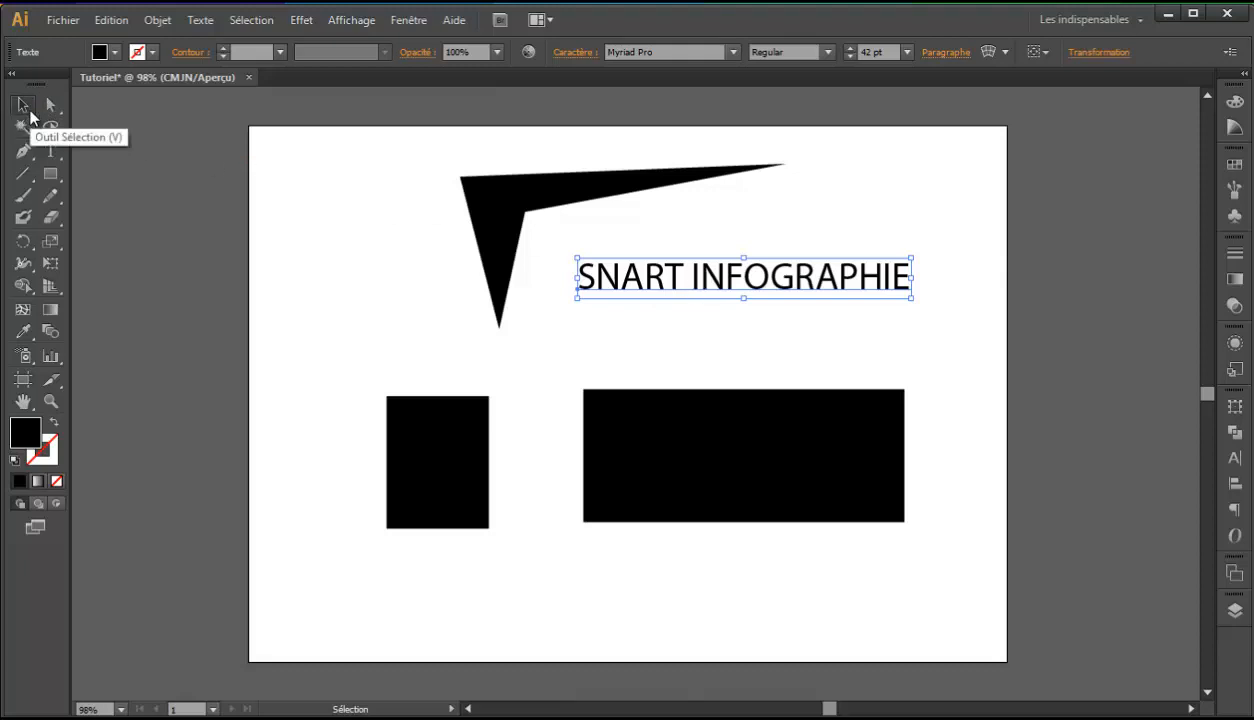
pyautogui.moveTo(748, 290); pyautogui.dragTo(550, 345)
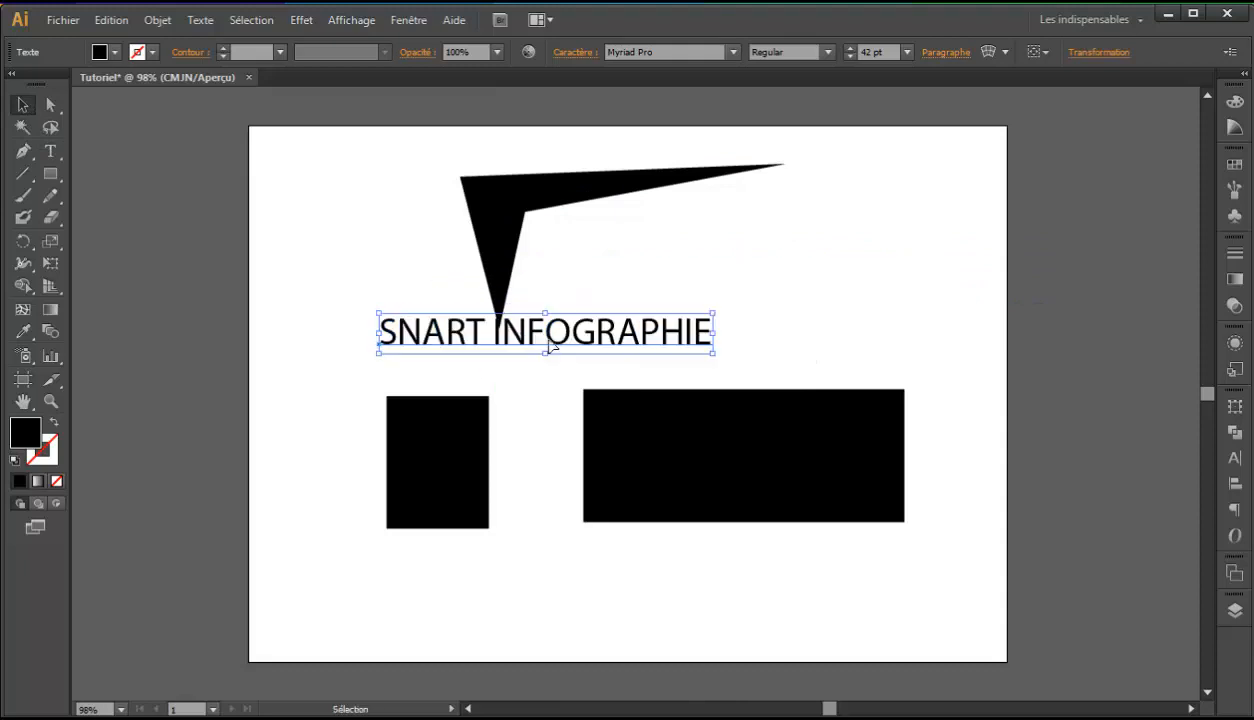
pyautogui.moveTo(667, 326); pyautogui.dragTo(726, 256)
pyautogui.click(659, 331)
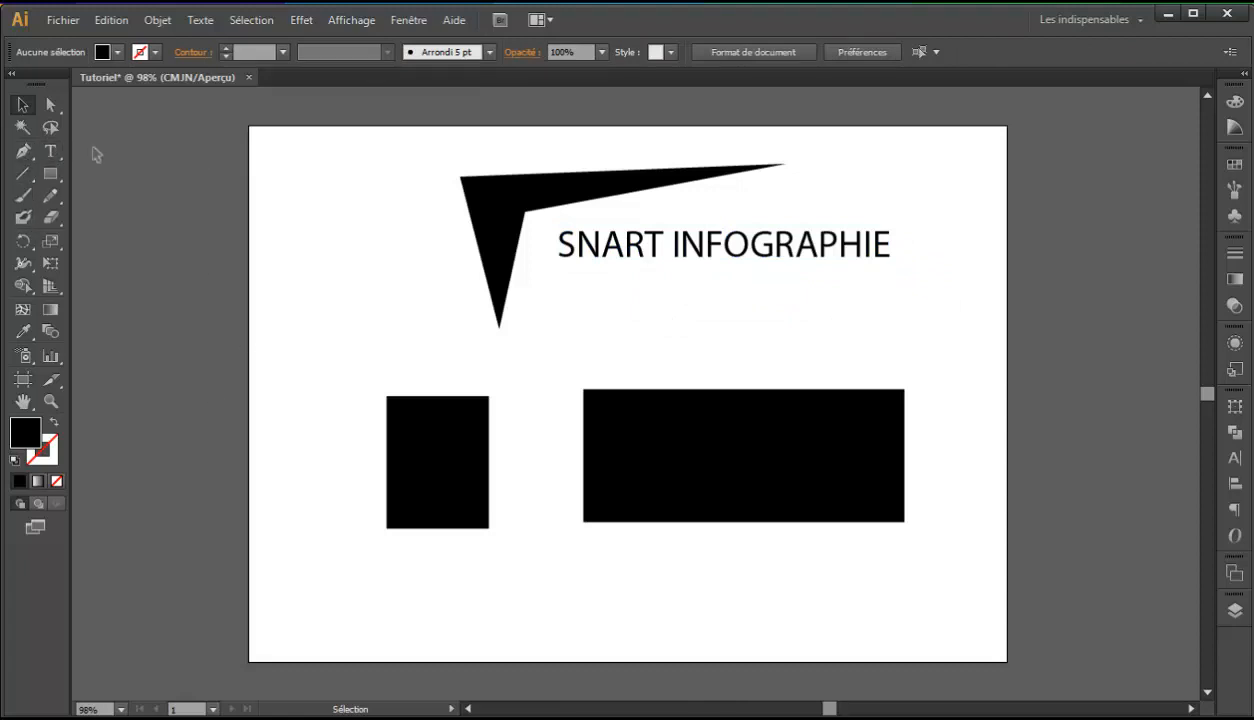
# - Draw a closed, irregular curved path around the large lower rectangle with the Pen tool, using no fill and a 1 pt black stroke
pyautogui.click(21, 150)
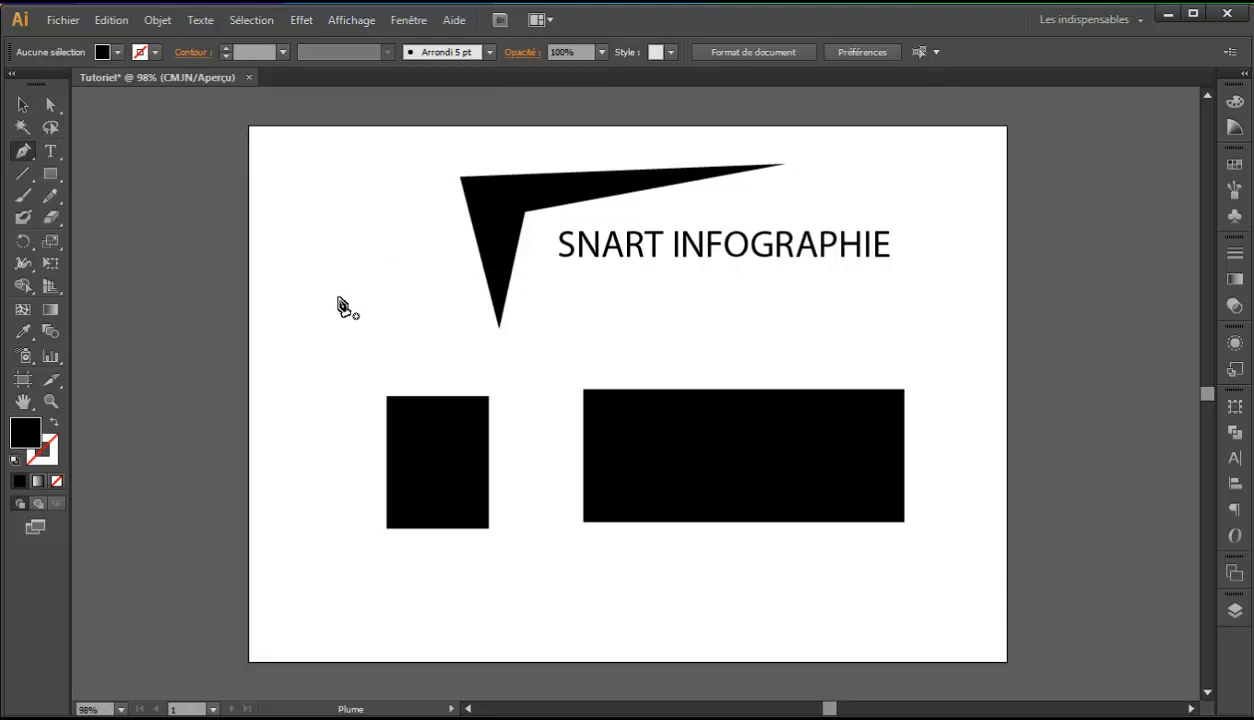
pyautogui.click(54, 422)
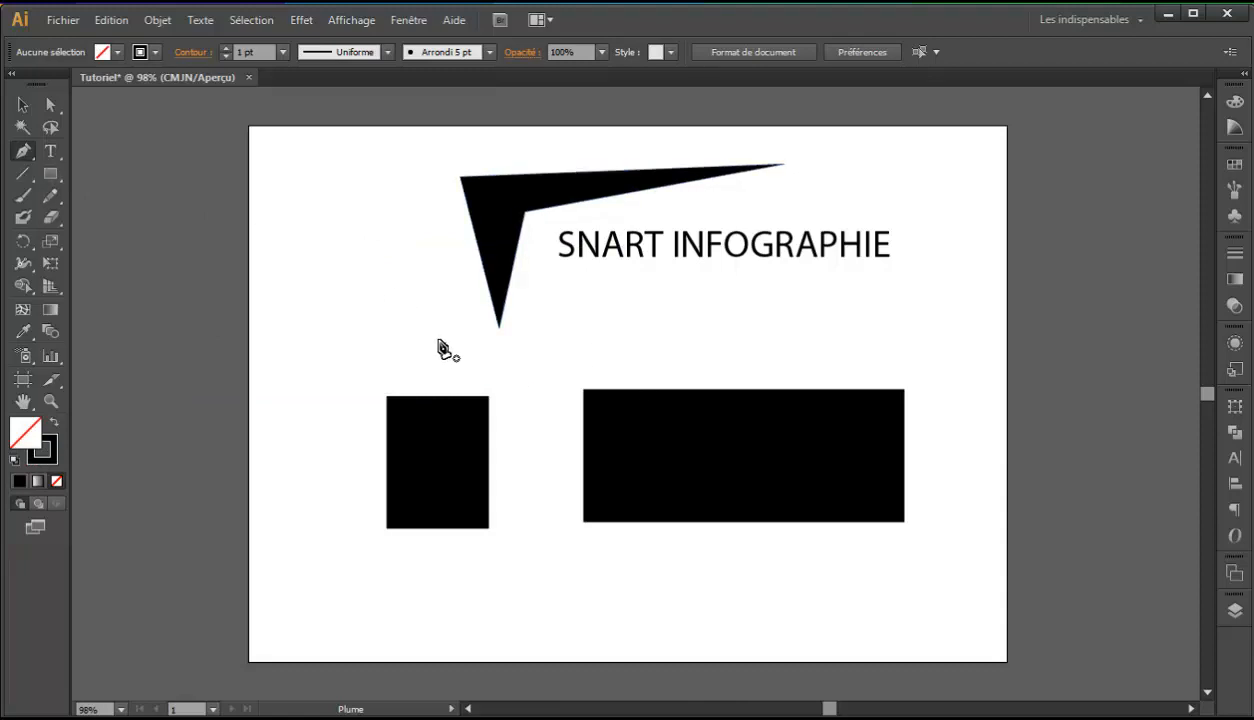
pyautogui.moveTo(437, 397); pyautogui.dragTo(437, 462)
pyautogui.moveTo(602, 340); pyautogui.dragTo(607, 368)
pyautogui.moveTo(717, 346); pyautogui.dragTo(767, 323)
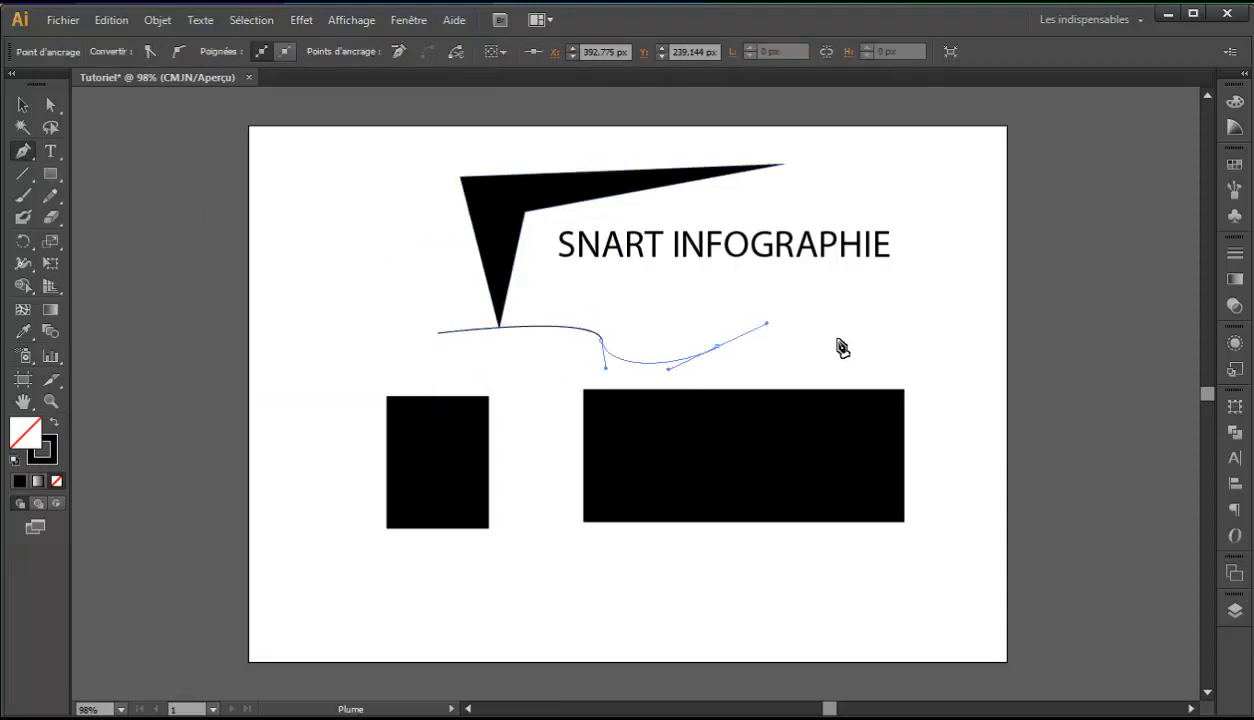
pyautogui.moveTo(879, 338); pyautogui.dragTo(903, 368)
pyautogui.click(983, 436)
pyautogui.moveTo(923, 532); pyautogui.dragTo(931, 586)
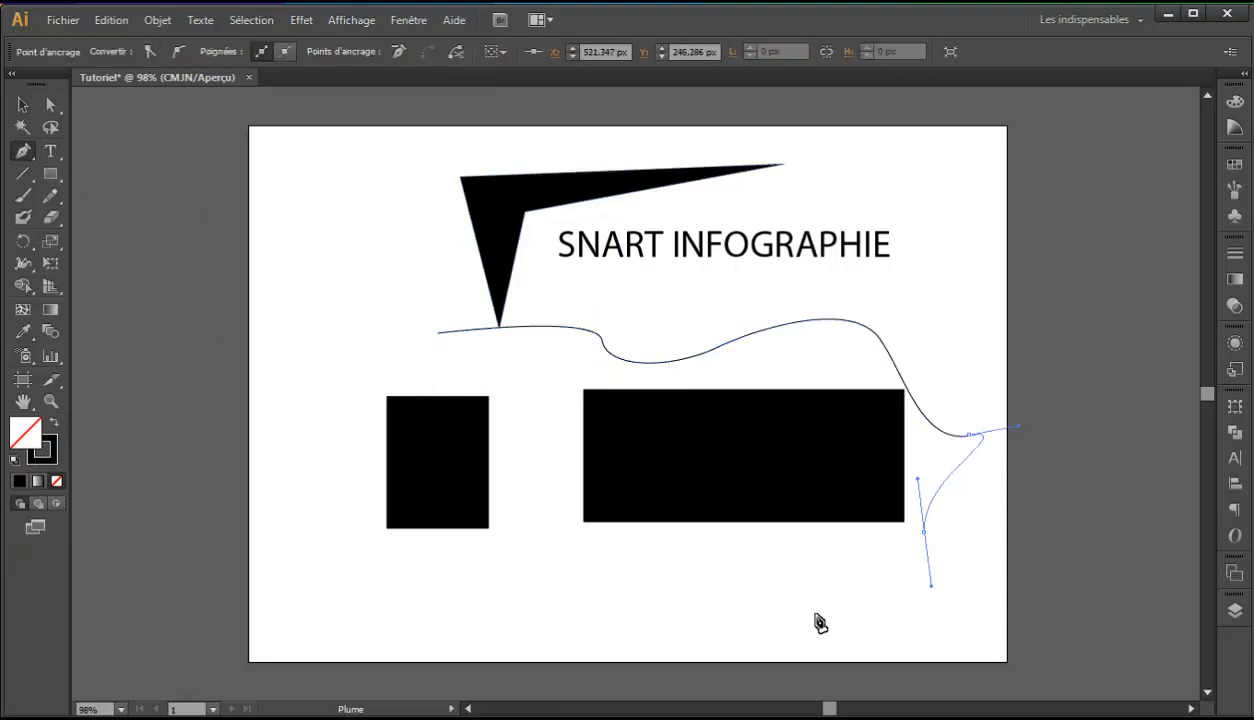
pyautogui.moveTo(754, 598); pyautogui.dragTo(670, 611)
pyautogui.click(565, 545)
pyautogui.moveTo(552, 418); pyautogui.dragTo(528, 460)
pyautogui.moveTo(455, 368); pyautogui.dragTo(412, 386)
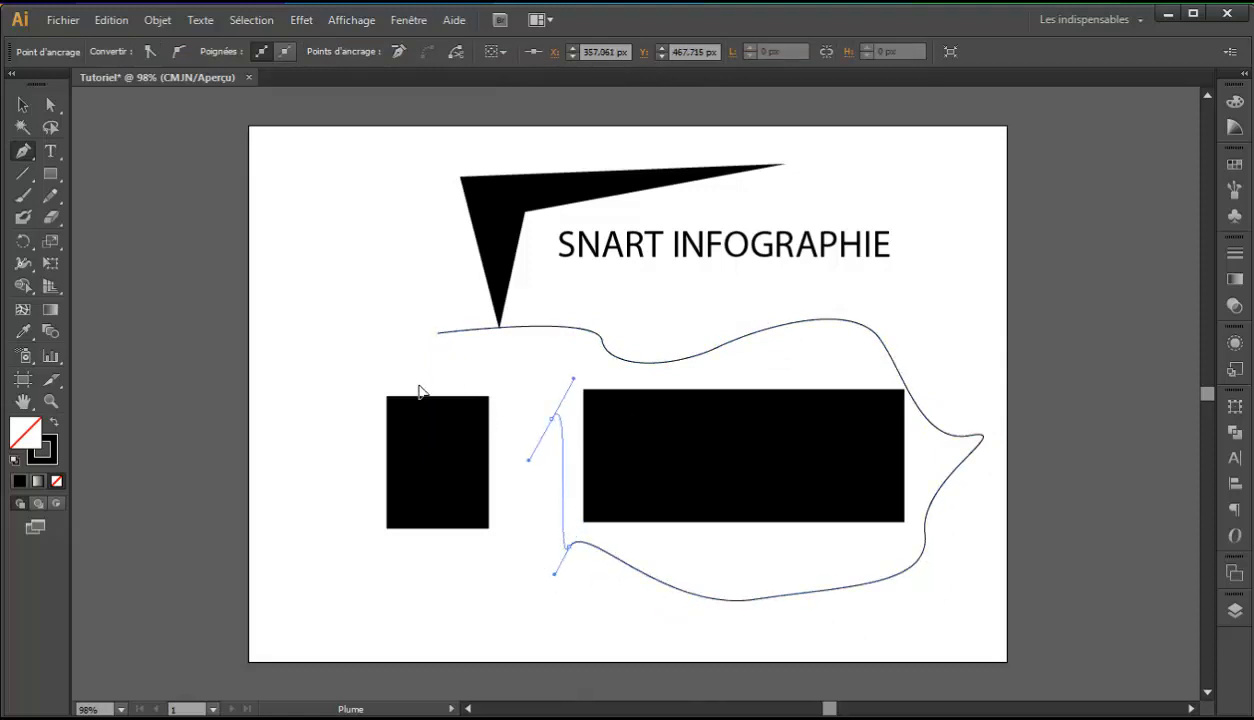
pyautogui.moveTo(437, 333); pyautogui.dragTo(395, 345)
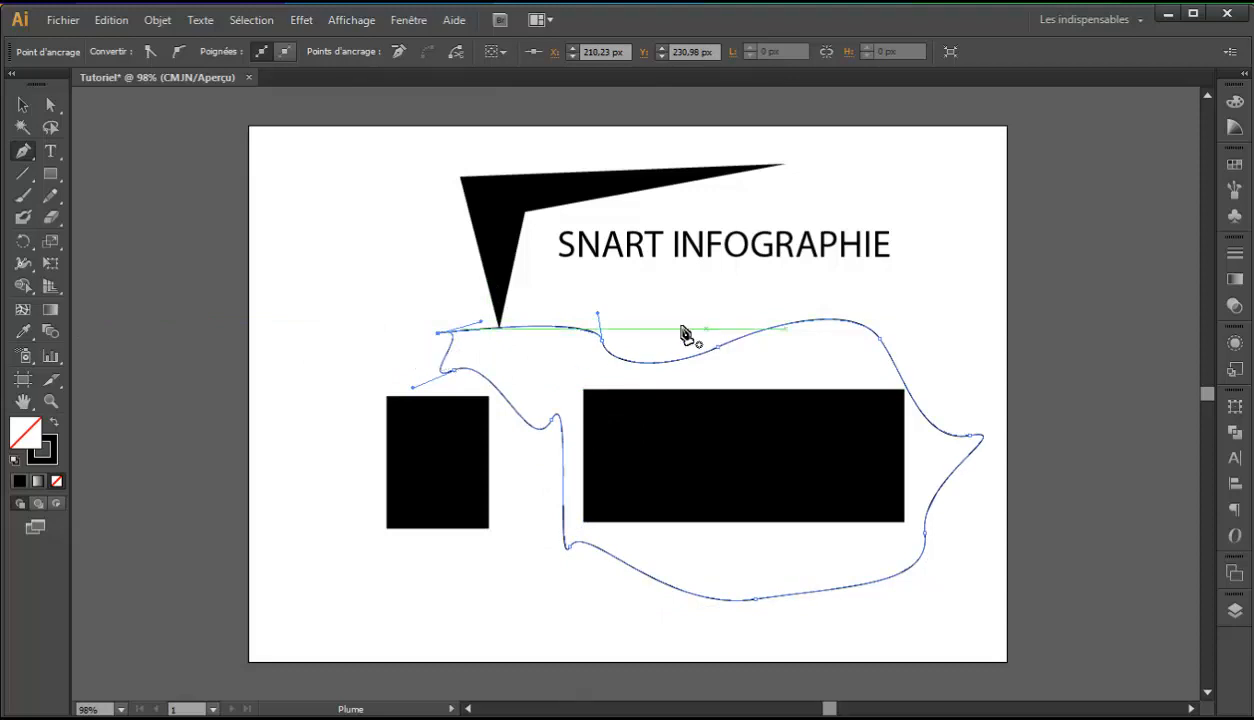
# - Draw a straight vertical line in the empty area left of the angular shape with the Line Segment tool
pyautogui.click(29, 156)
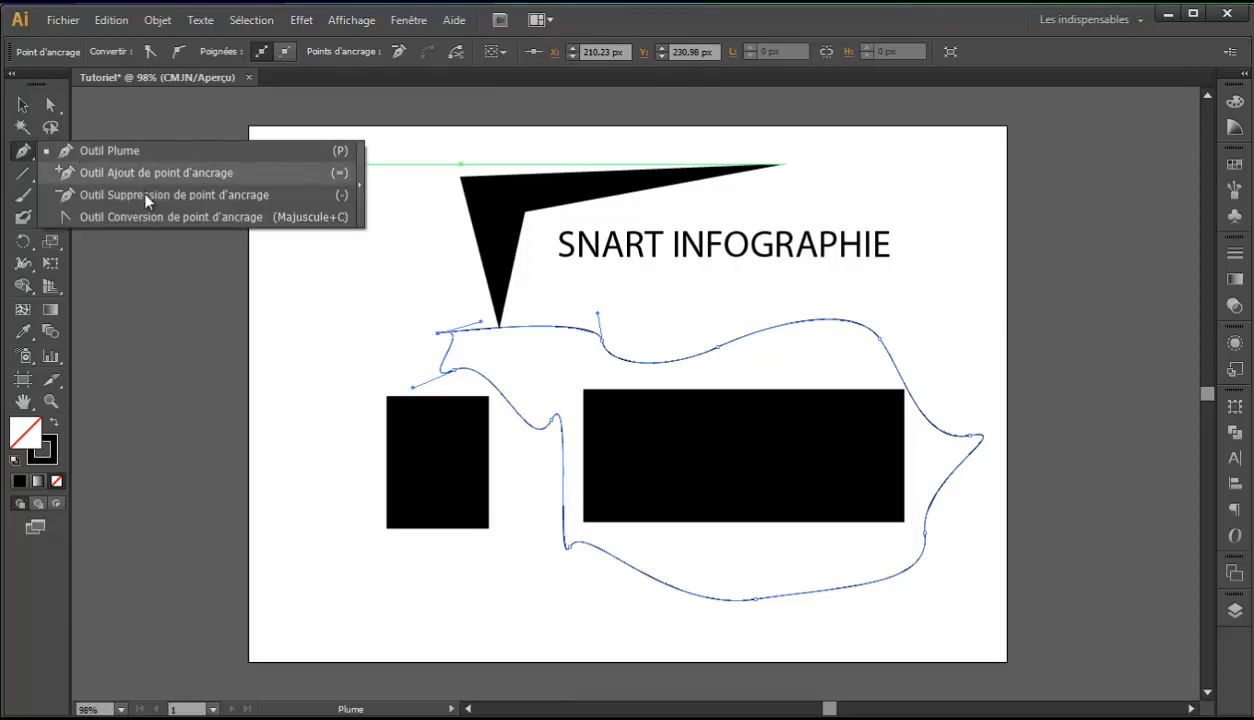
pyautogui.click(150, 216)
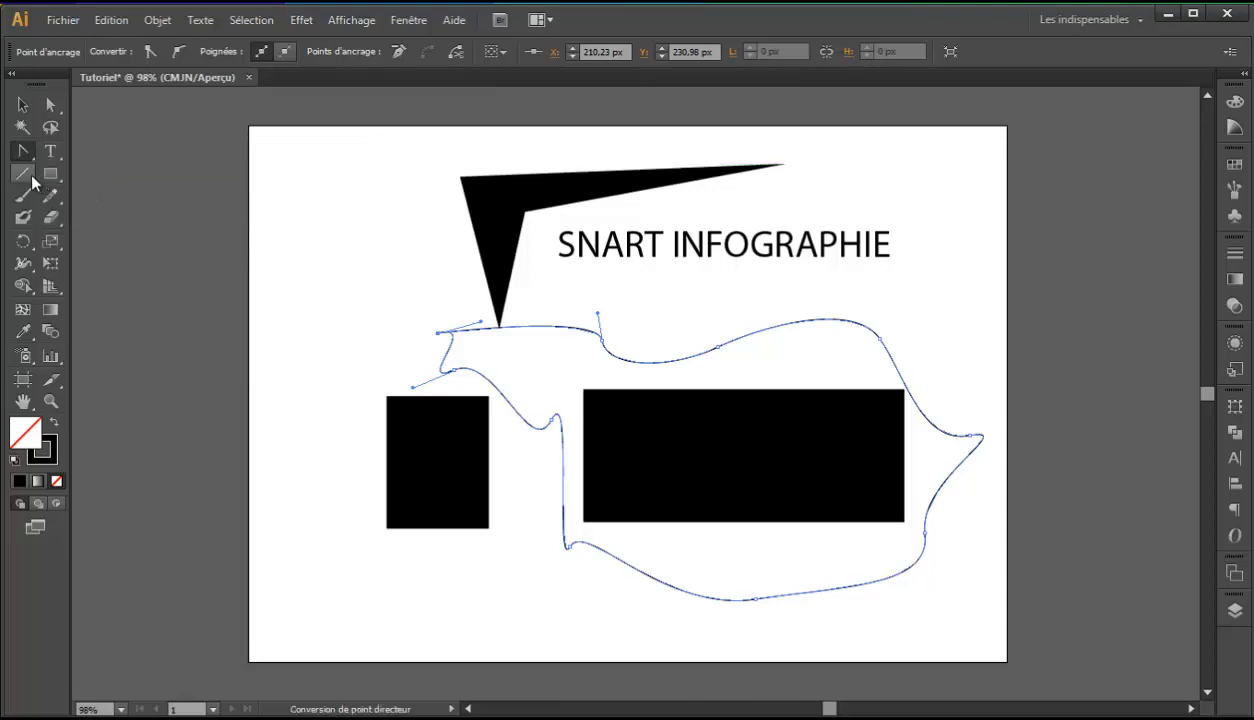
pyautogui.click(30, 175)
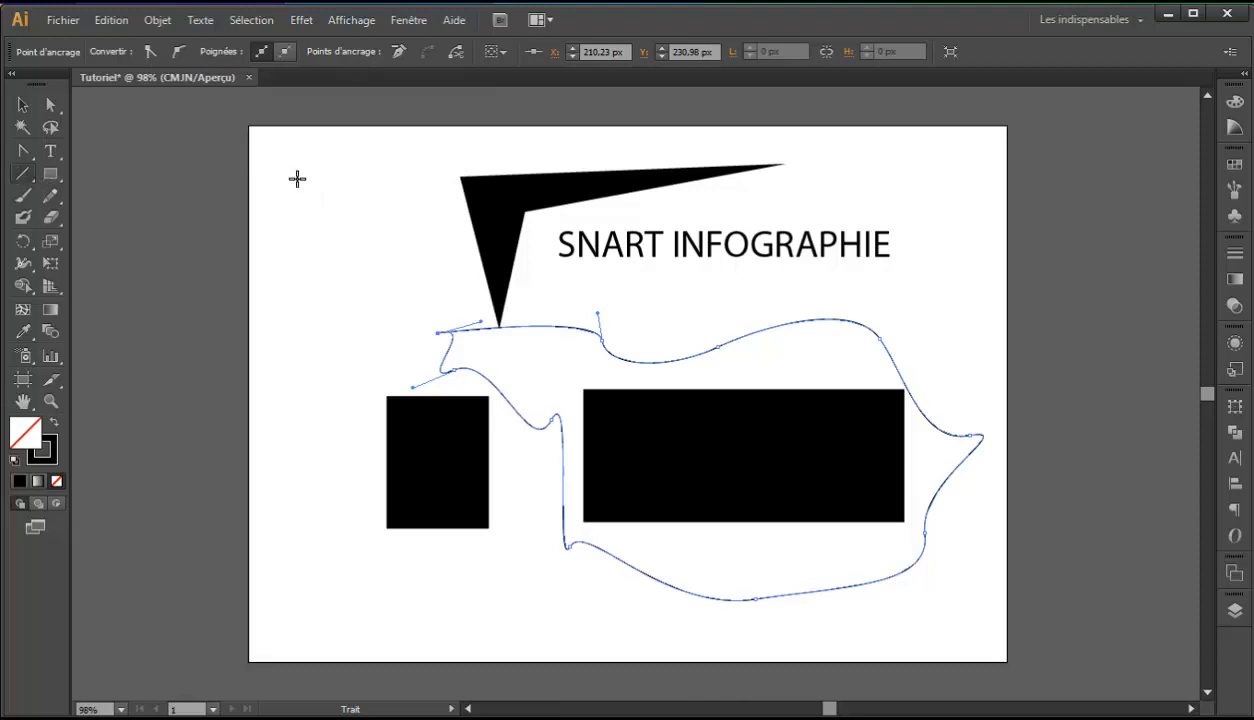
pyautogui.moveTo(300, 181)
pyautogui.mouseDown()
pyautogui.moveTo(283, 339)
pyautogui.moveTo(304, 367)
pyautogui.moveTo(277, 454)
pyautogui.moveTo(300, 485)
pyautogui.moveTo(316, 428)
pyautogui.moveTo(297, 434)
pyautogui.moveTo(327, 440)
pyautogui.moveTo(319, 372)
pyautogui.moveTo(333, 325)
pyautogui.moveTo(305, 350)
pyautogui.moveTo(303, 381)
pyautogui.mouseUp()
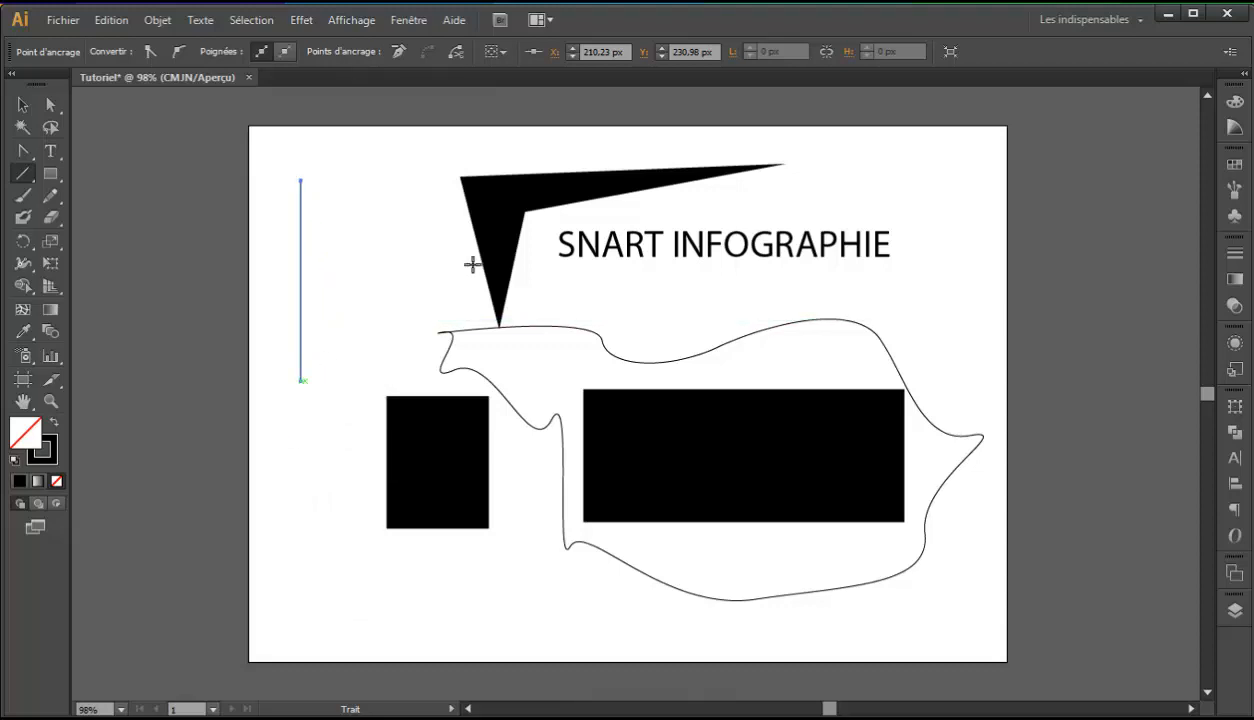
# - Draw a horizontal line across the vertical line, and a small outlined rectangle in the artboard's upper-right corner
pyautogui.moveTo(258, 282); pyautogui.dragTo(460, 281)
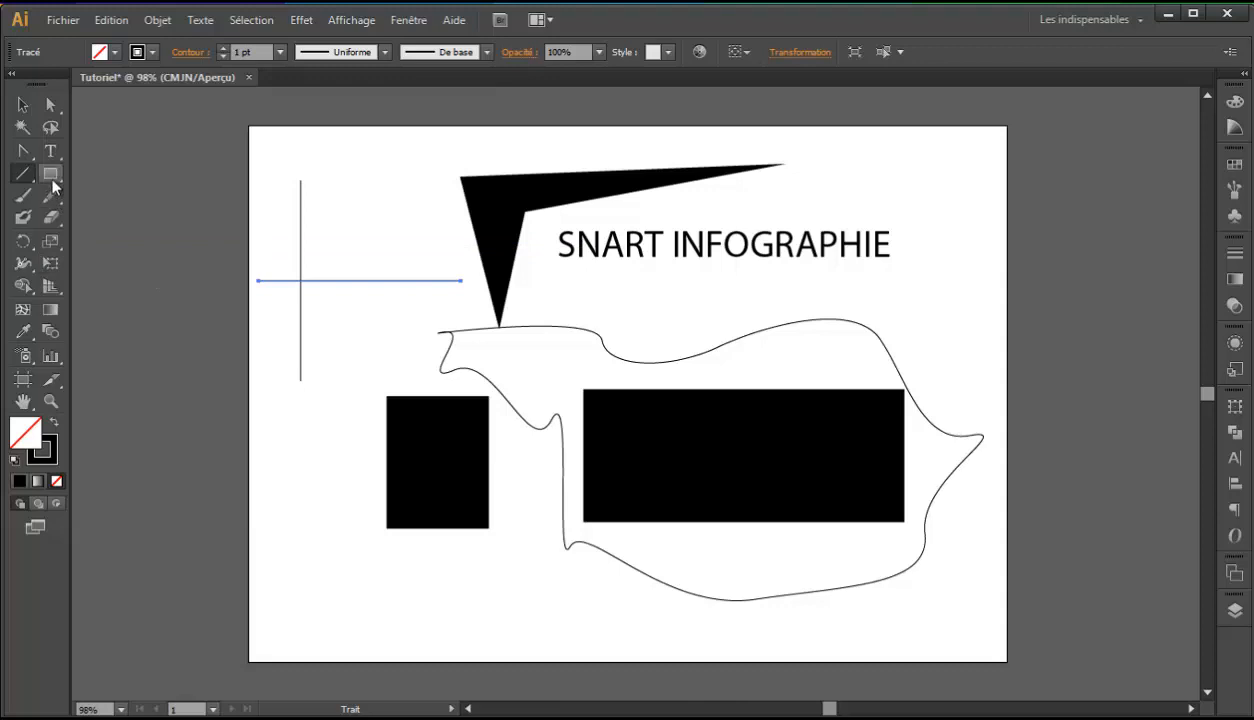
pyautogui.moveTo(52, 177); pyautogui.dragTo(118, 175)
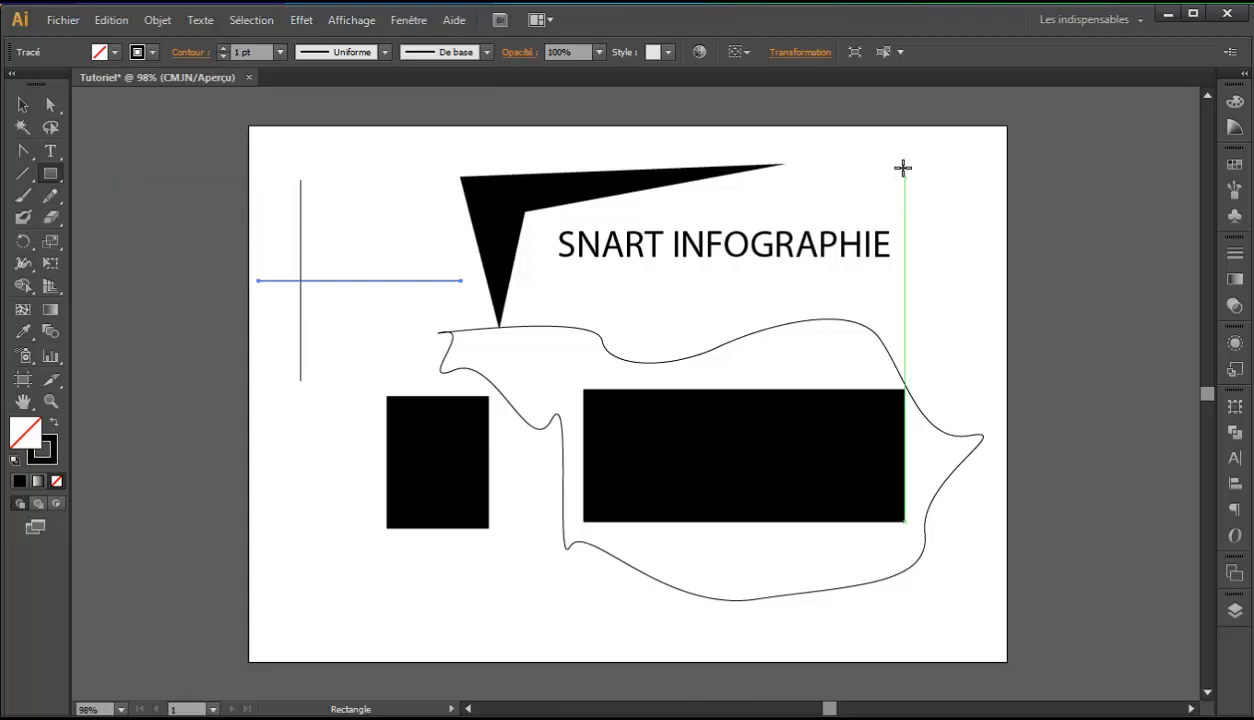
pyautogui.moveTo(904, 164); pyautogui.dragTo(994, 233)
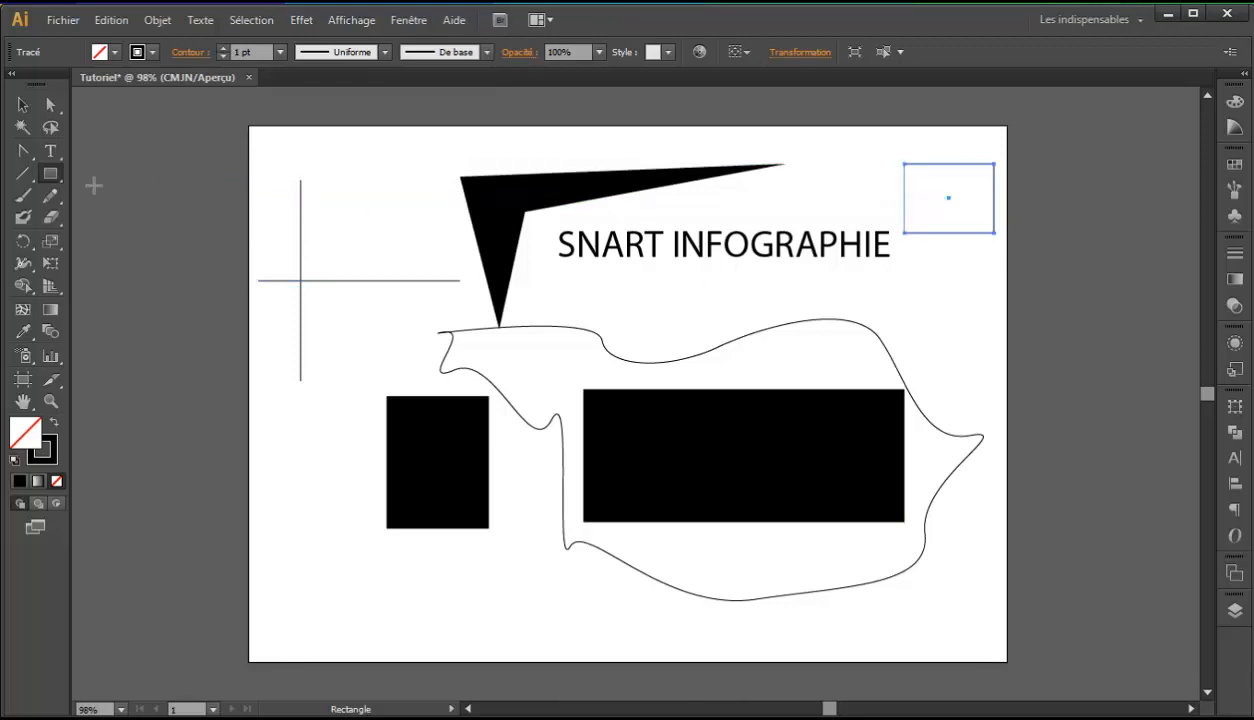
# - Draw a large circle overlapping the angular shape and a smaller oval above and left of it with the Ellipse tool
pyautogui.moveTo(52, 177); pyautogui.dragTo(148, 216)
pyautogui.moveTo(383, 239); pyautogui.dragTo(433, 277)
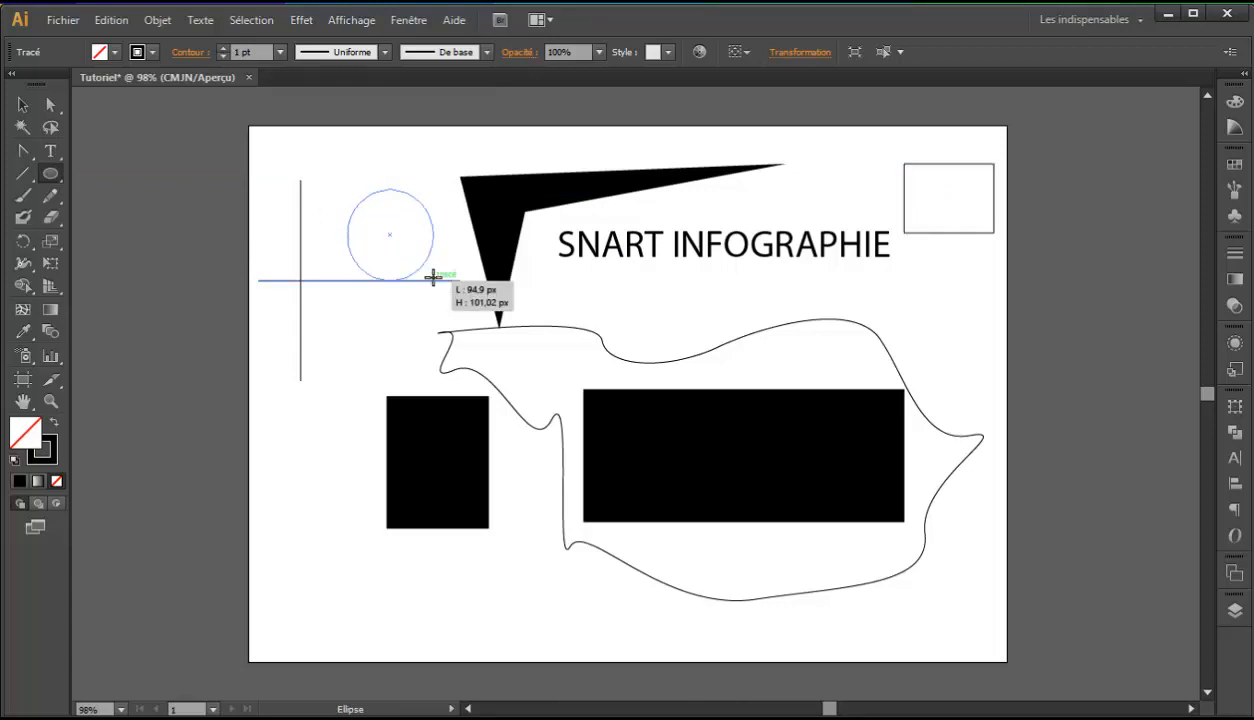
pyautogui.moveTo(435, 277); pyautogui.dragTo(489, 348)
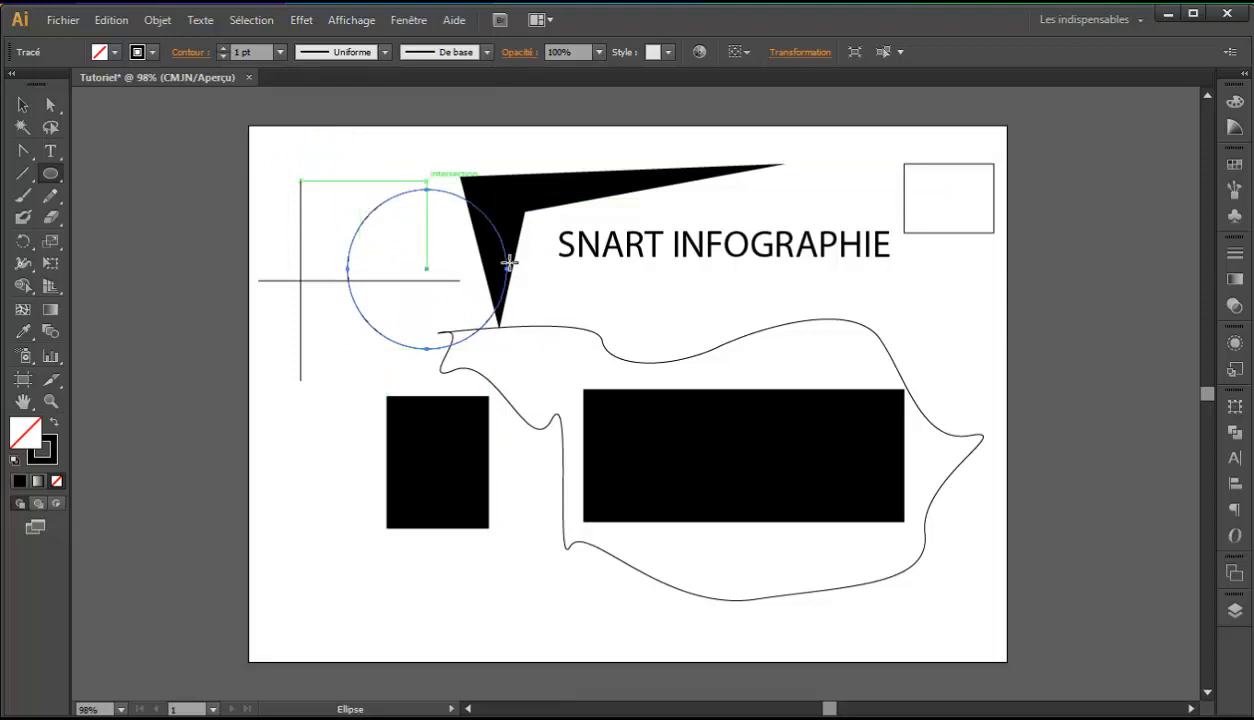
pyautogui.moveTo(300, 147); pyautogui.dragTo(380, 246)
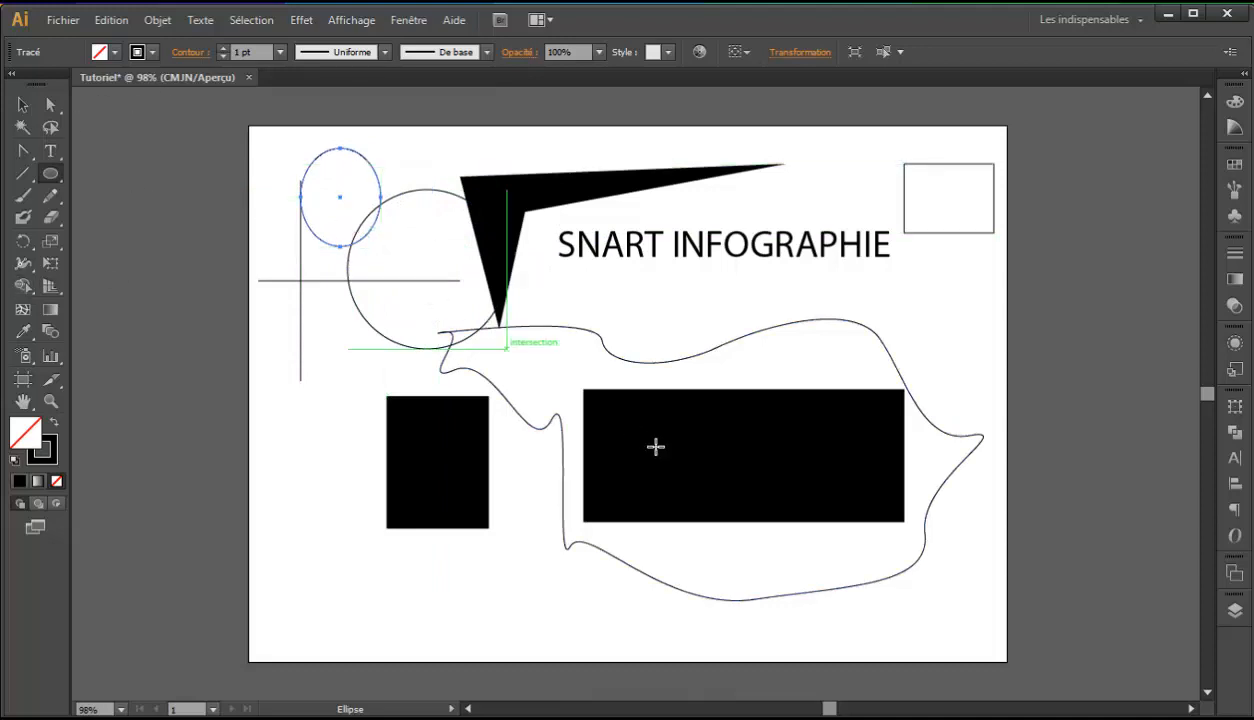
# - Draw two wavy freehand lines near the artboard's left edge with the Pencil, and erase a gap near the lower end of the upper one
pyautogui.click(50, 196)
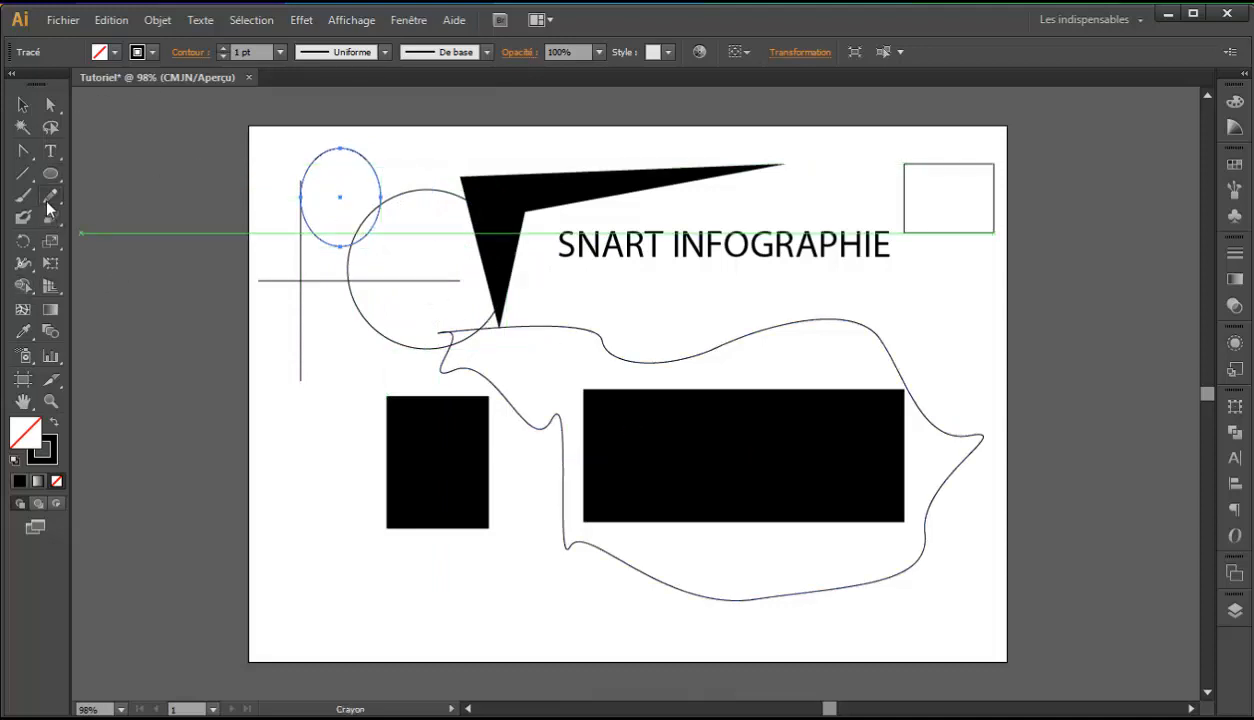
pyautogui.moveTo(330, 506); pyautogui.dragTo(322, 530)
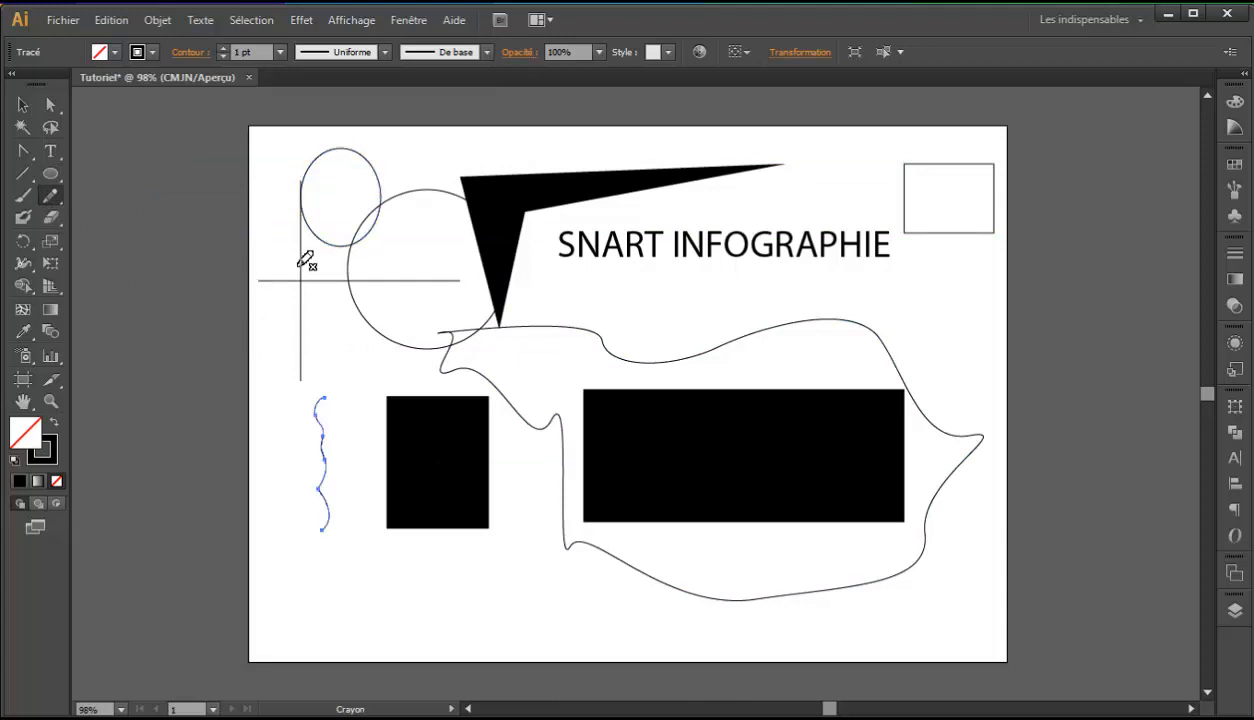
pyautogui.moveTo(350, 362); pyautogui.dragTo(255, 236)
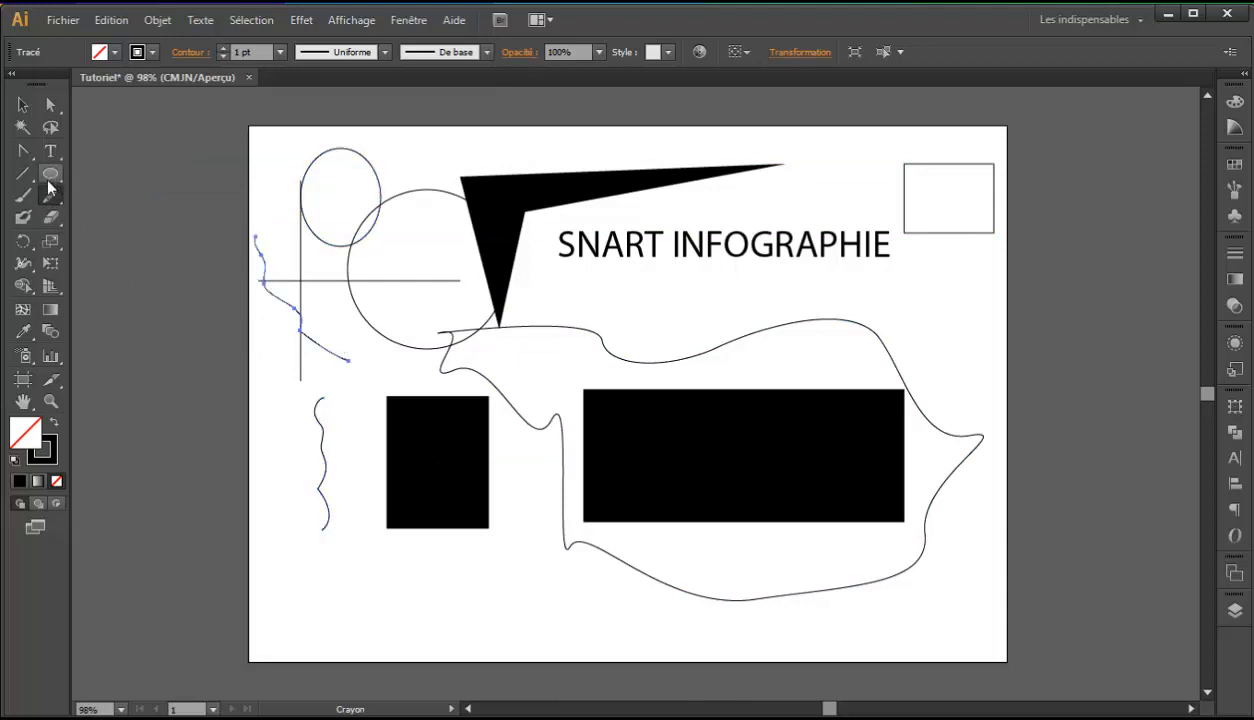
pyautogui.click(50, 217)
pyautogui.moveTo(358, 238)
pyautogui.mouseDown()
pyautogui.moveTo(318, 311)
pyautogui.moveTo(320, 251)
pyautogui.moveTo(299, 297)
pyautogui.moveTo(308, 320)
pyautogui.moveTo(335, 321)
pyautogui.moveTo(344, 302)
pyautogui.moveTo(325, 392)
pyautogui.mouseUp()
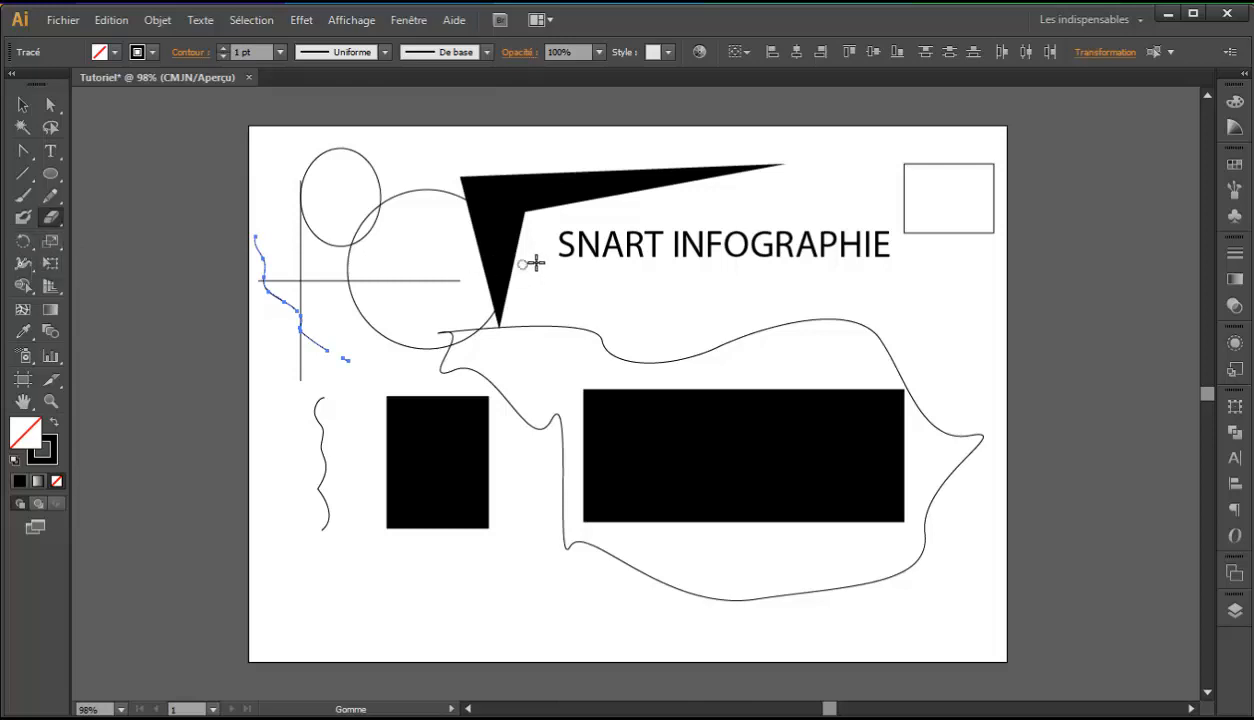
# - Delete the straight and wavy lines, both ellipses, the smaller black rectangle and the closed curved path together
pyautogui.click(22, 104)
pyautogui.click(299, 325)
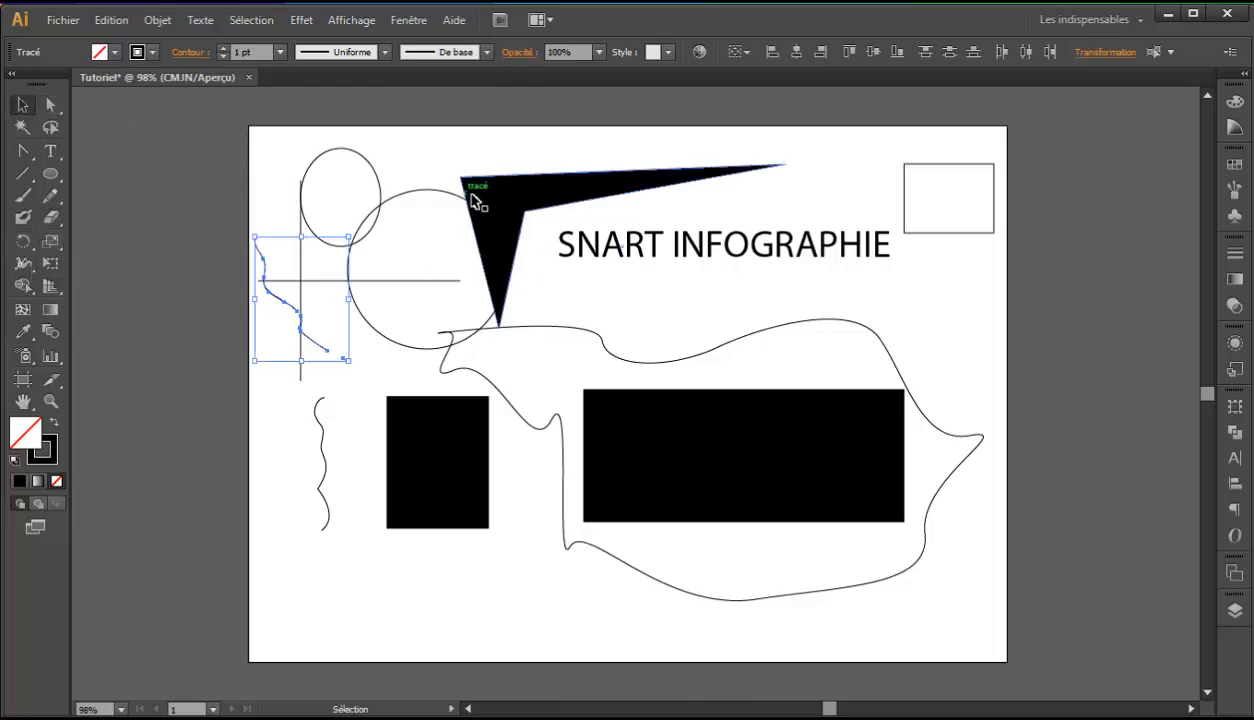
pyautogui.moveTo(257, 146); pyautogui.dragTo(442, 493)
pyautogui.press('Delete')
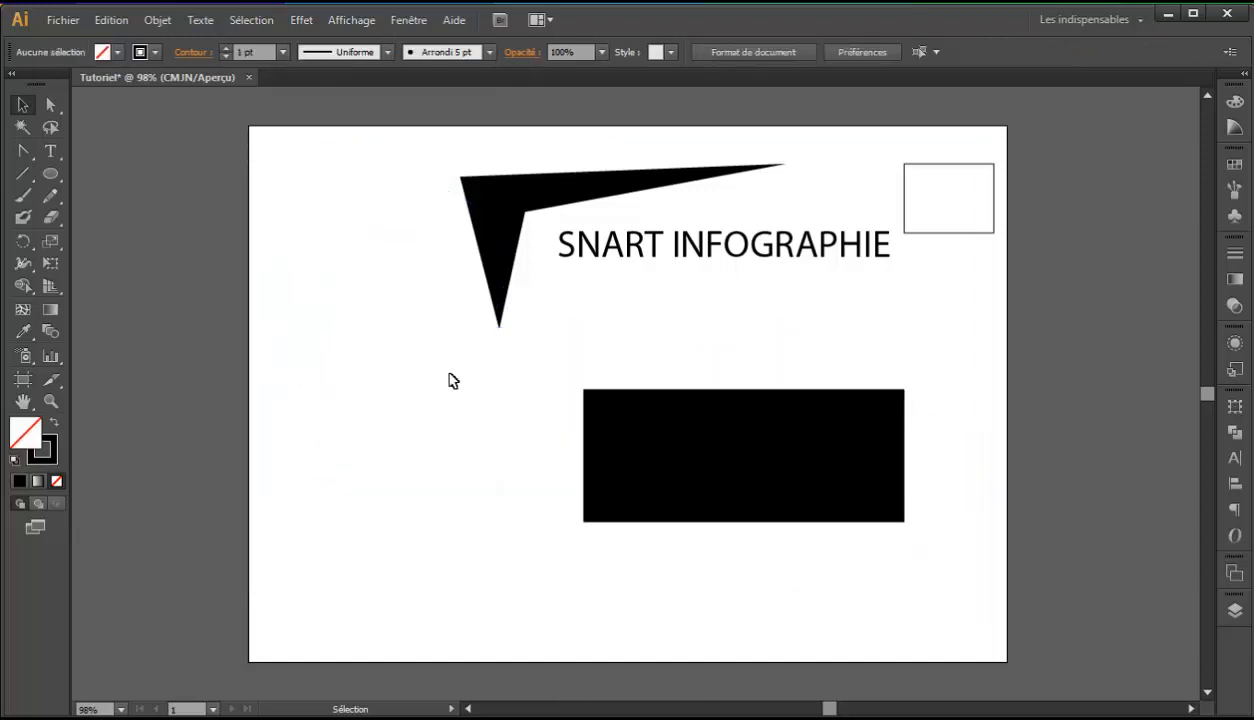
# - Move the angular shape to the artboard's left side and place a copy of it directly above
pyautogui.click(499, 213)
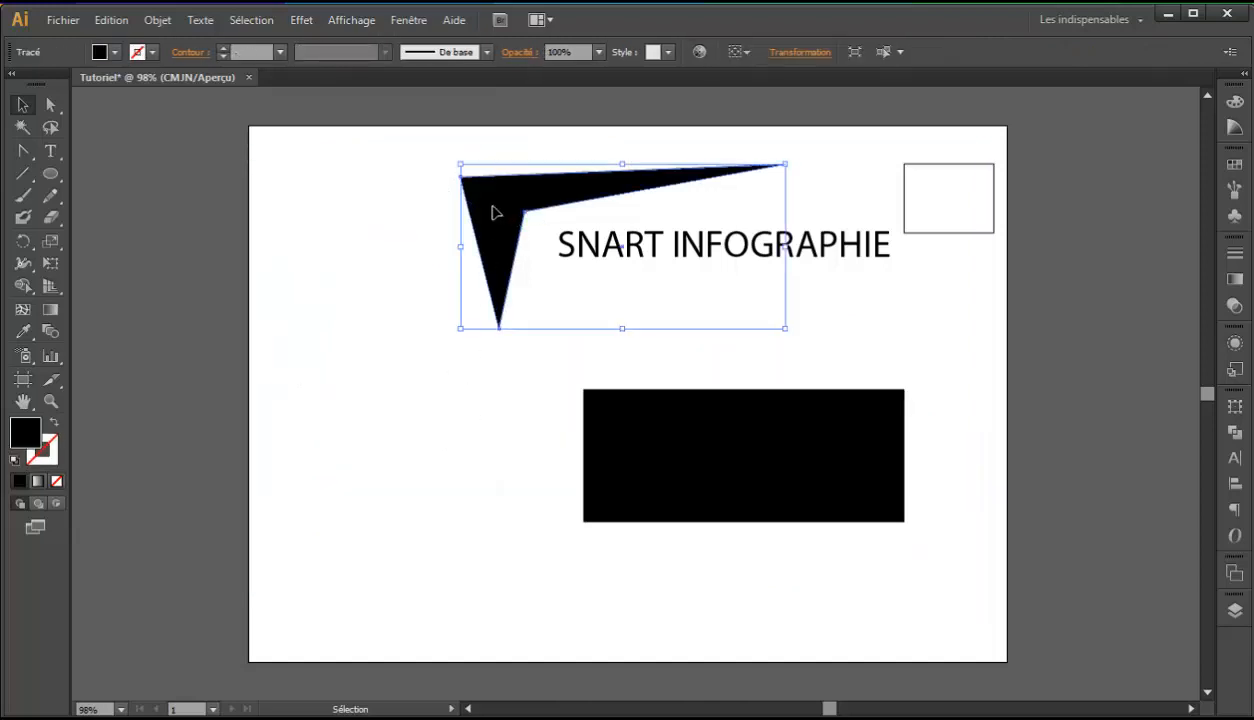
pyautogui.moveTo(493, 213); pyautogui.dragTo(305, 349)
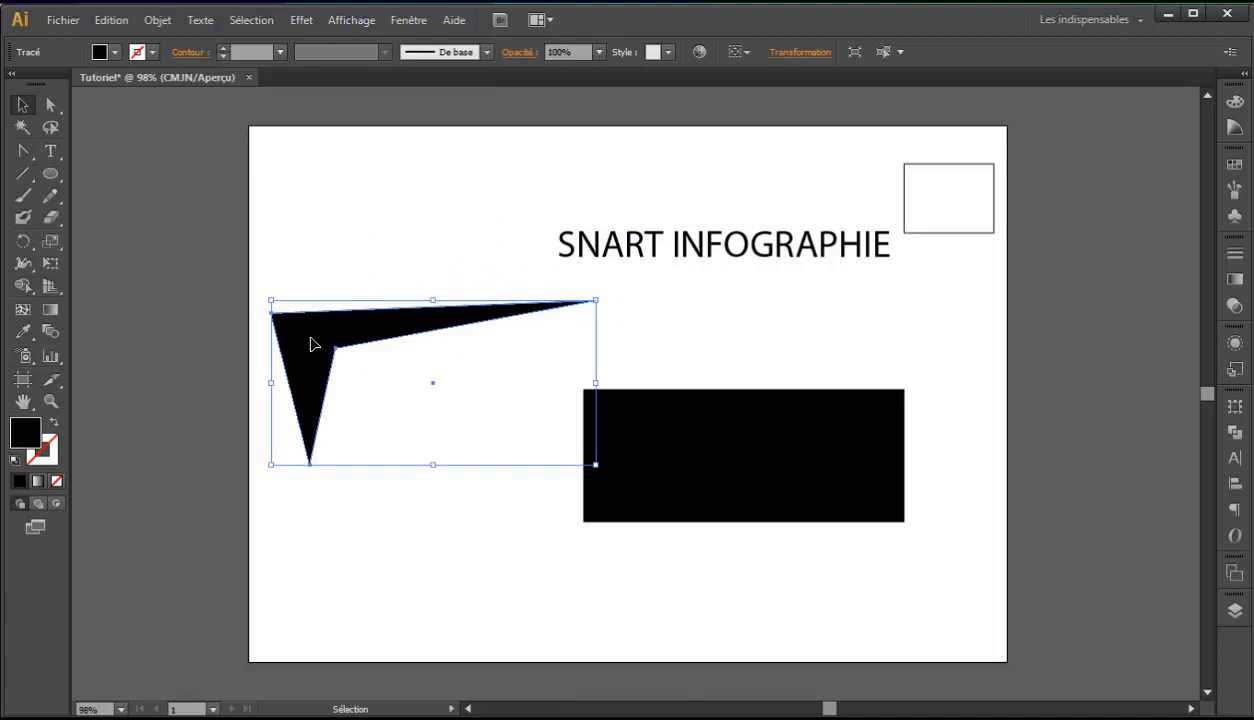
pyautogui.moveTo(334, 290); pyautogui.dragTo(293, 176)
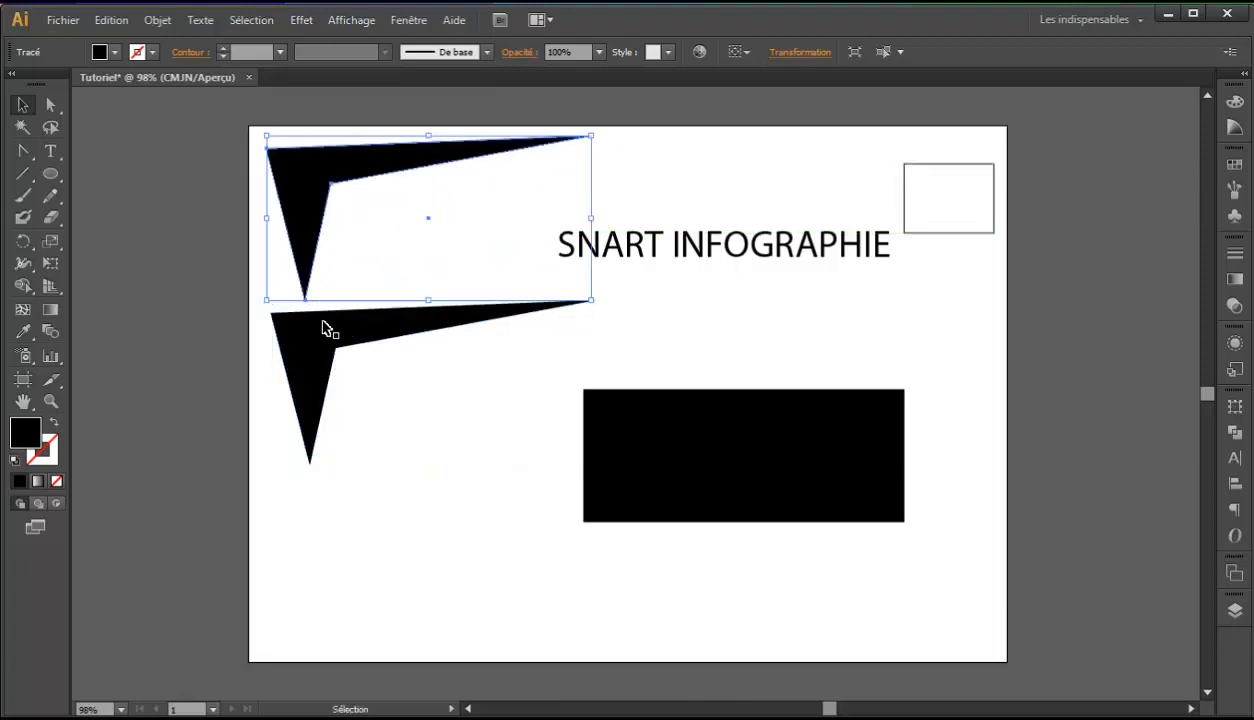
# - Rotate the lower angular shape by 230°
pyautogui.click(365, 405)
pyautogui.click(313, 351)
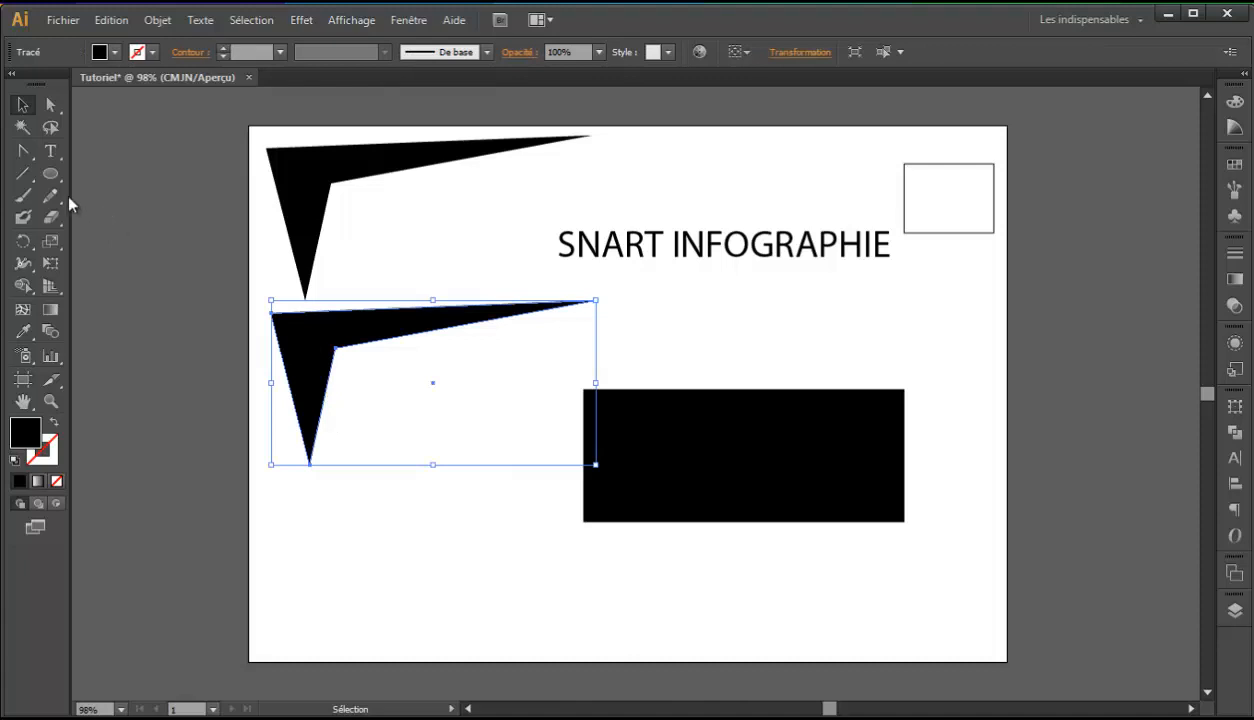
pyautogui.doubleClick(23, 243)
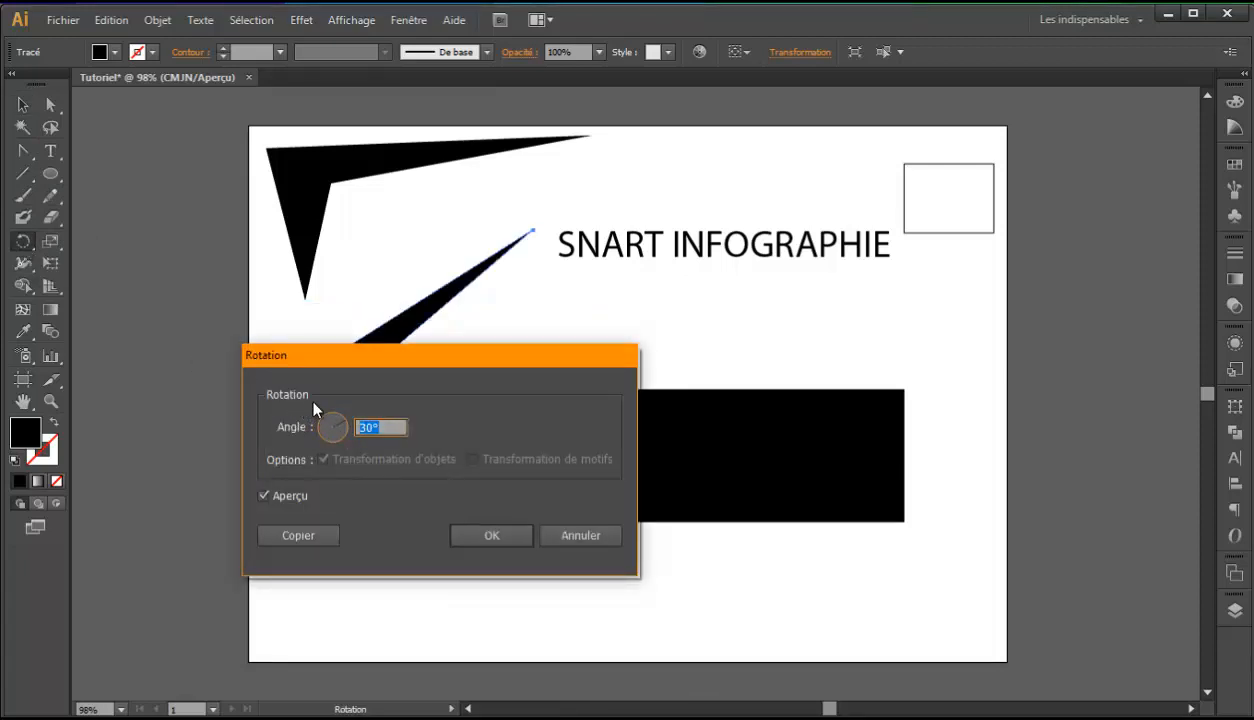
pyautogui.write('230')
pyautogui.press('Return')
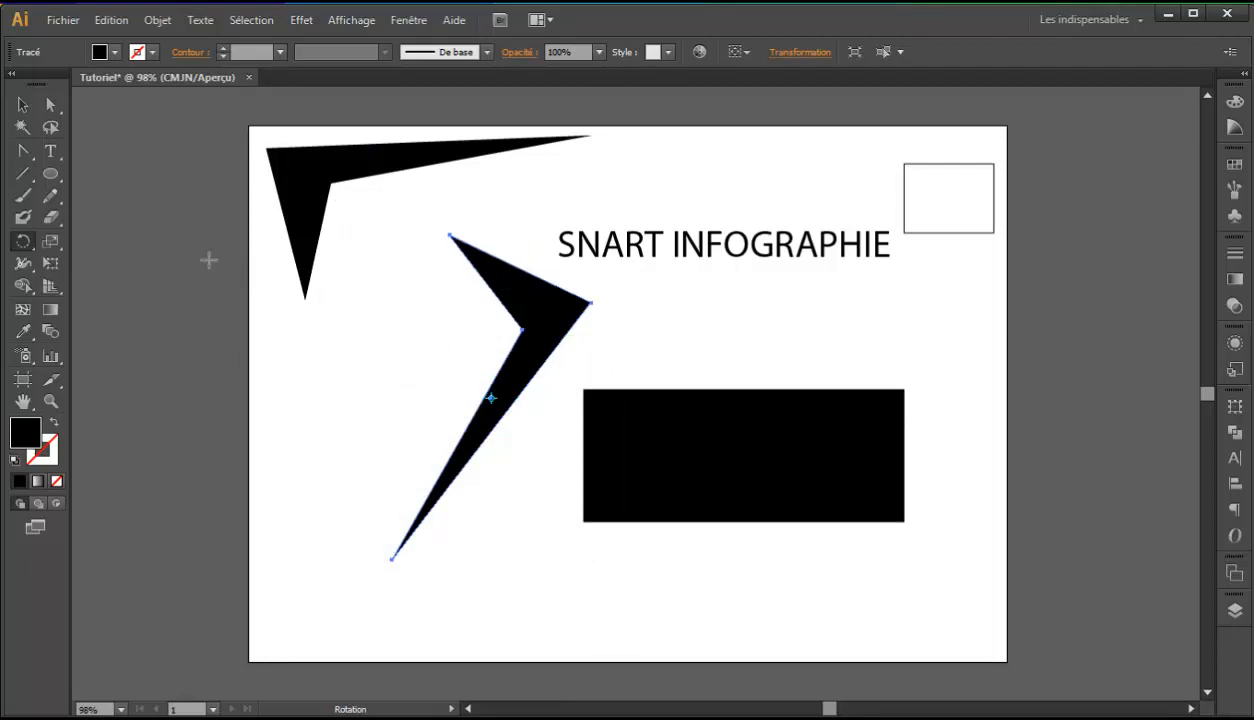
# - Create a mirrored copy of the upper angular shape across the horizontal axis, comparing it with the vertical axis in the preview
pyautogui.click(35, 240)
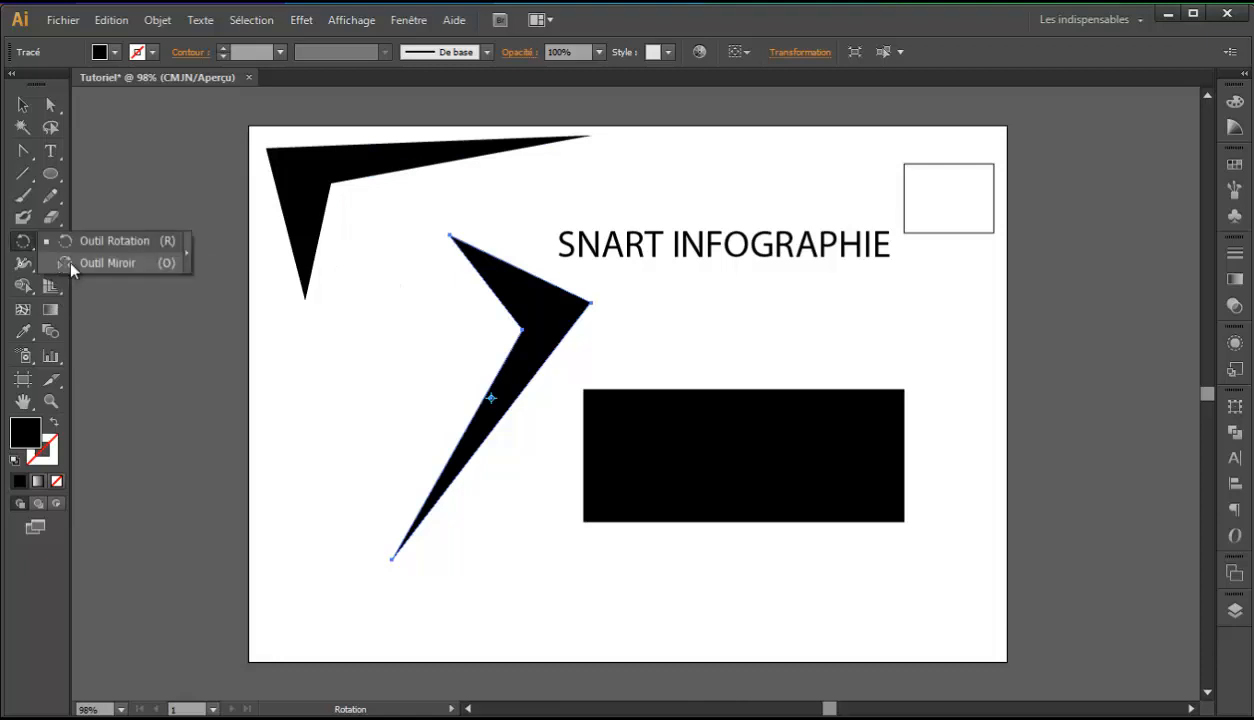
pyautogui.click(70, 263)
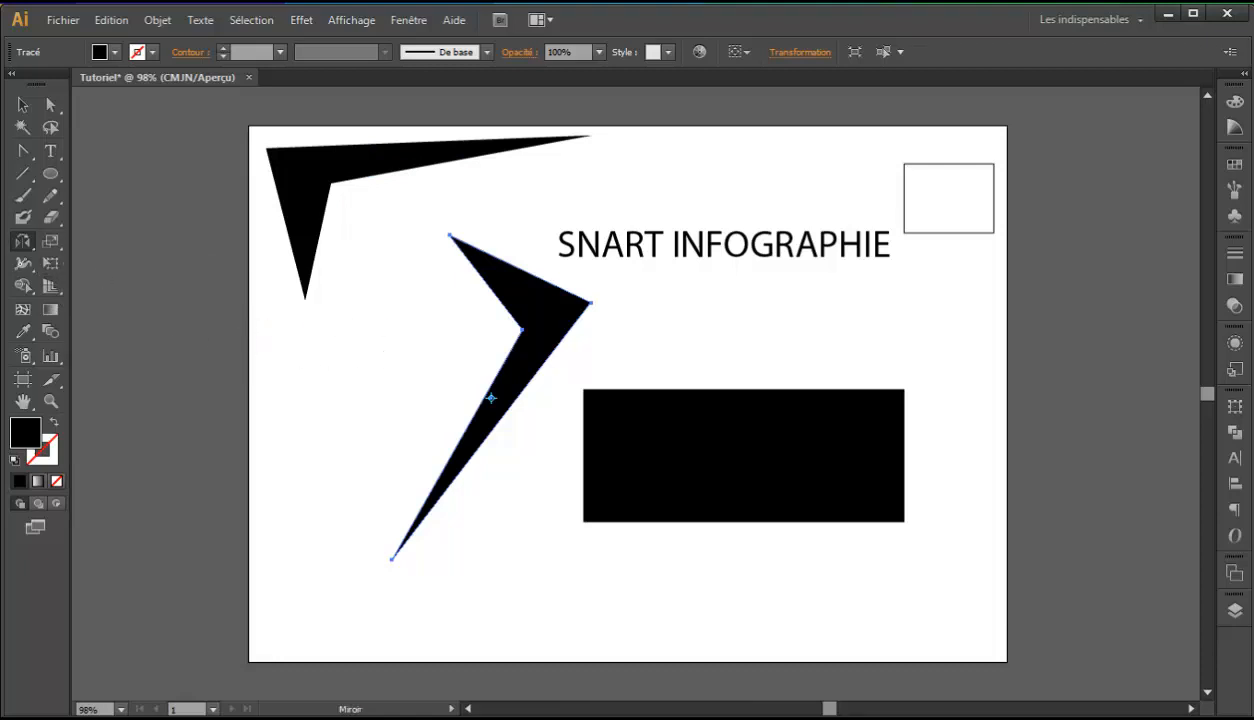
pyautogui.click(21, 106)
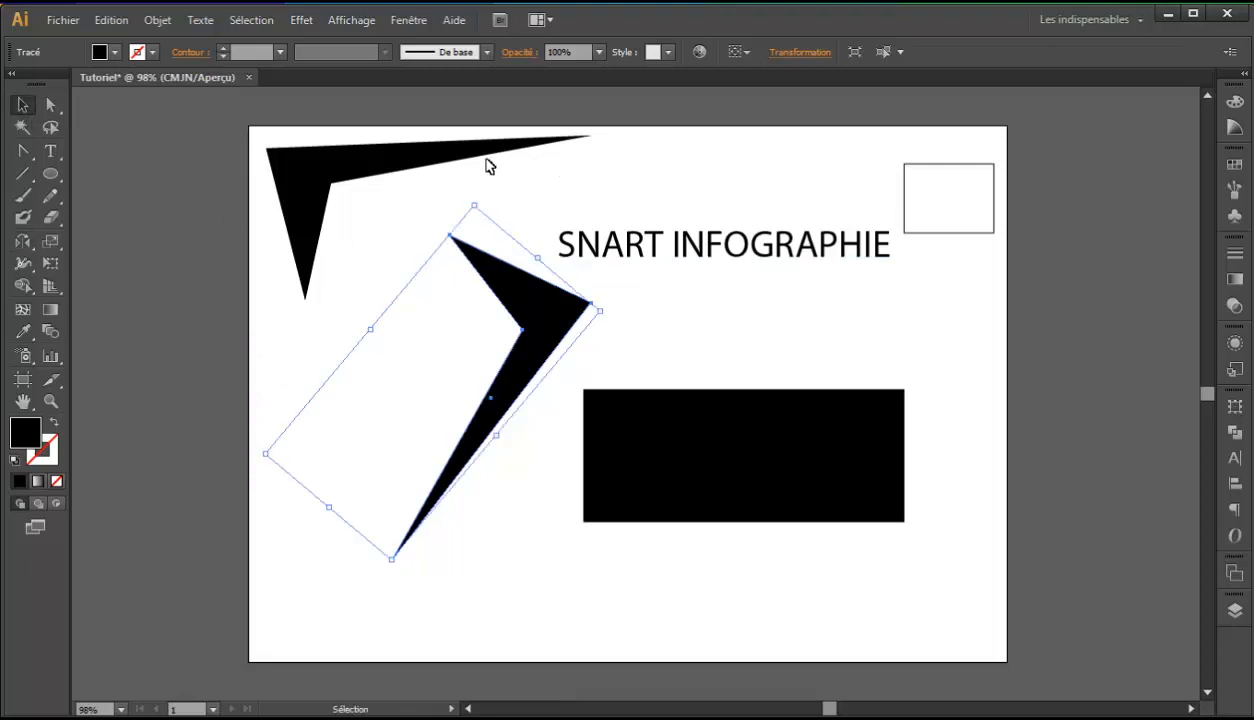
pyautogui.click(292, 178)
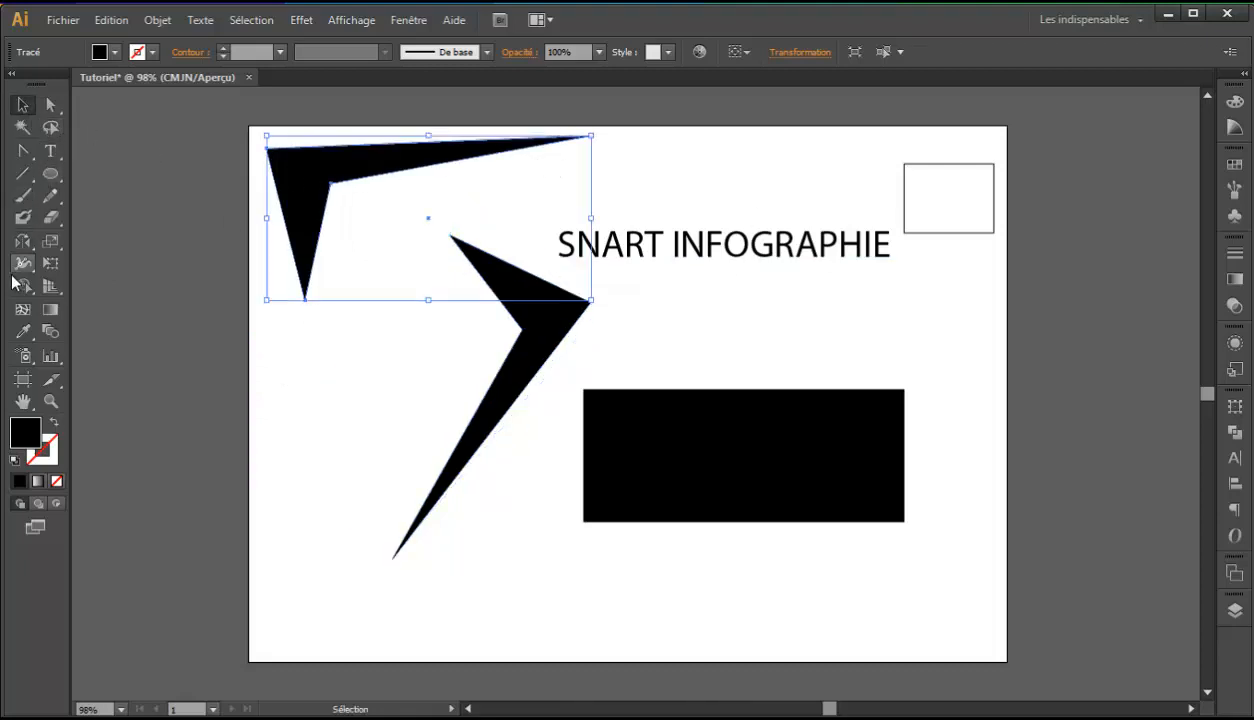
pyautogui.click(22, 242)
pyautogui.moveTo(230, 271); pyautogui.dragTo(497, 251)
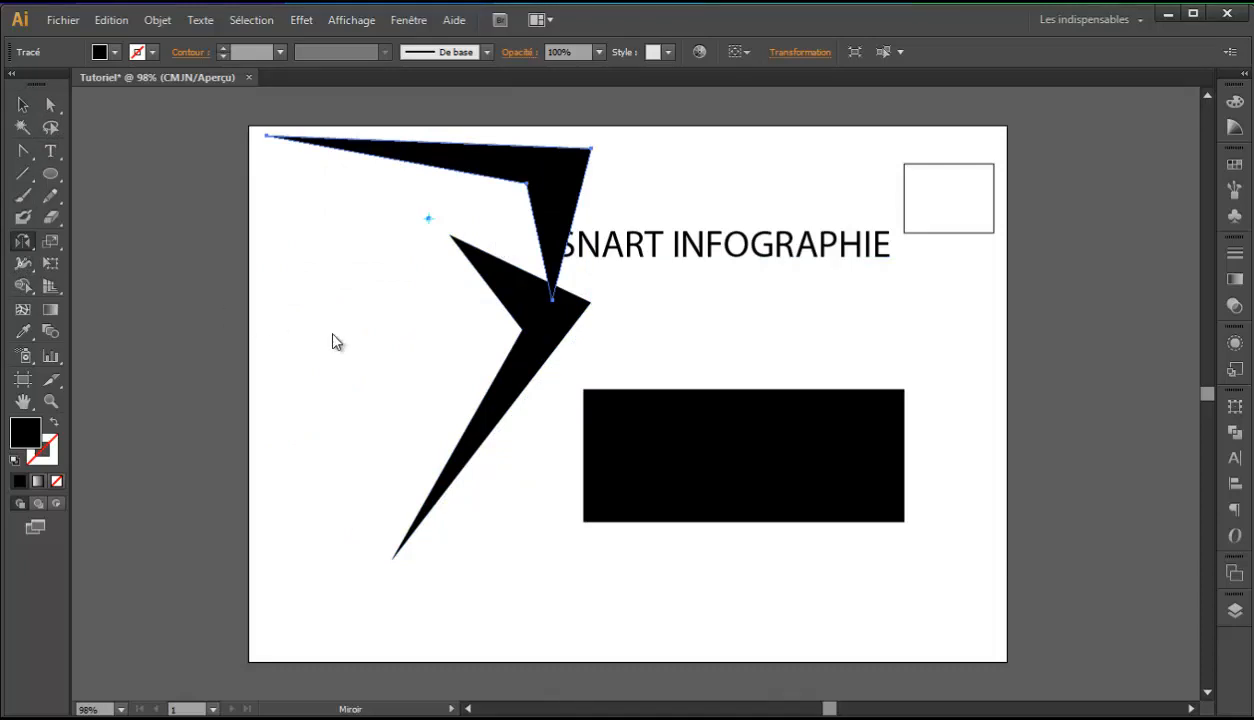
pyautogui.press('Return')
pyautogui.click(758, 231)
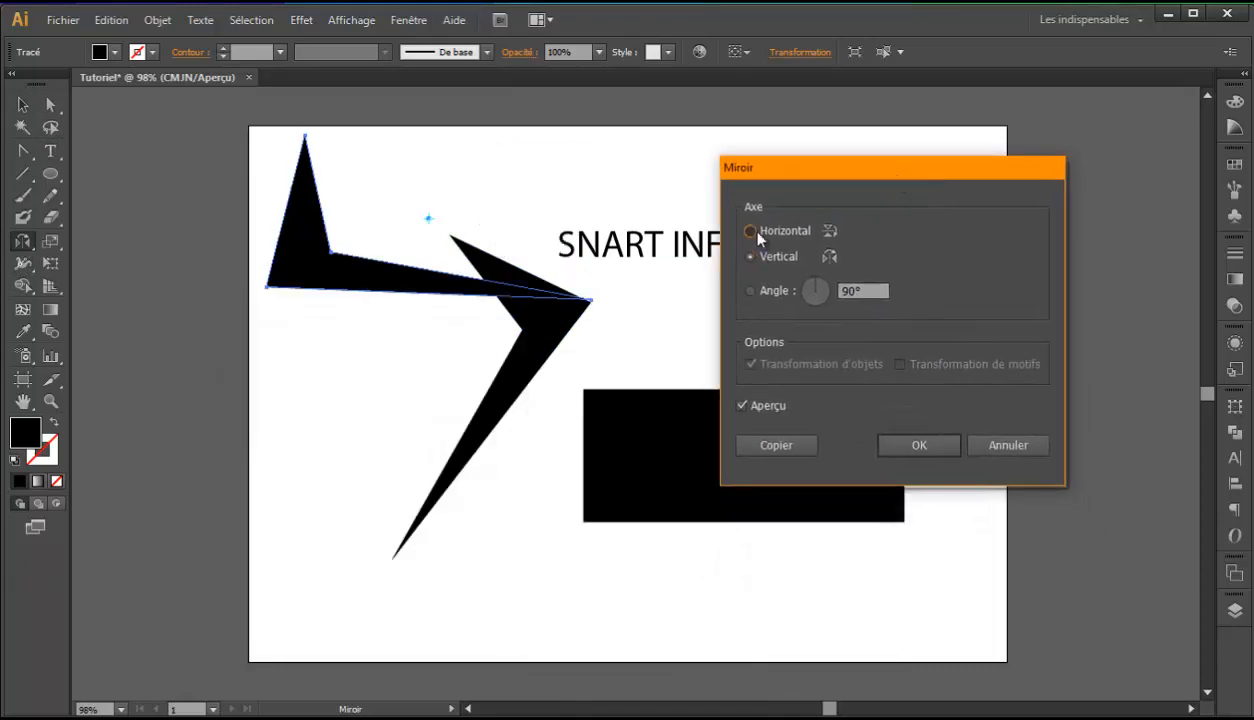
pyautogui.click(760, 255)
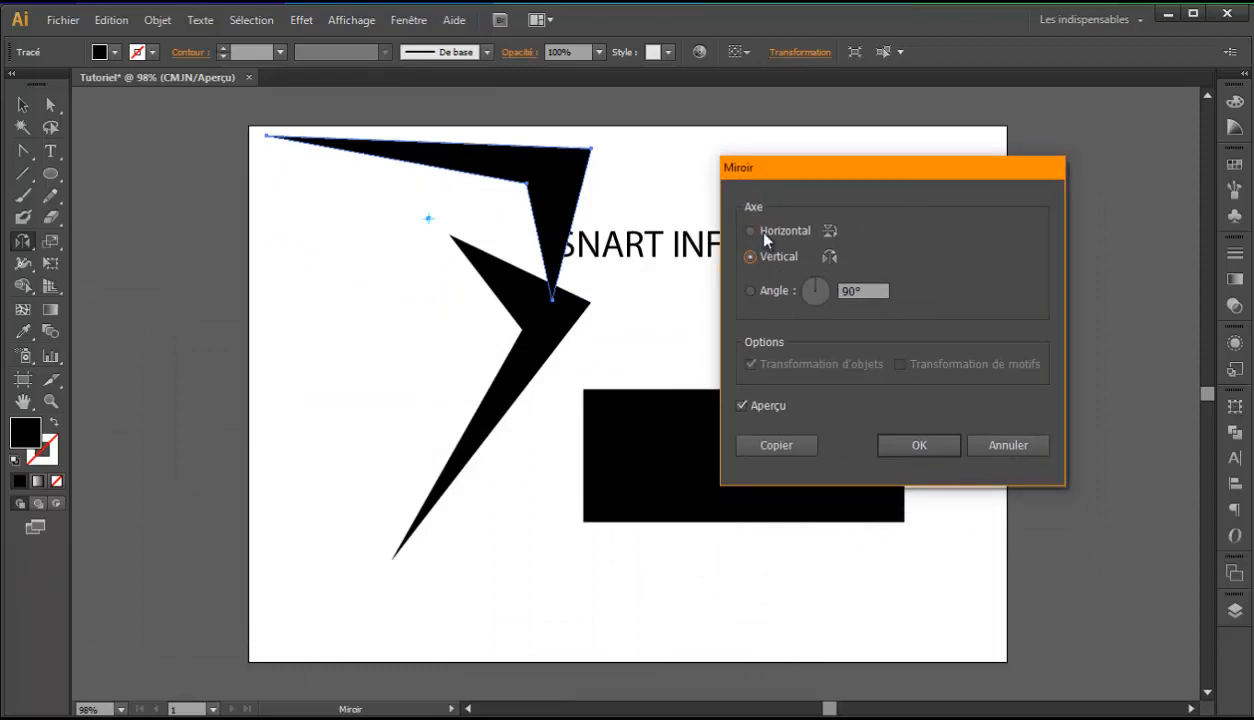
pyautogui.click(762, 232)
pyautogui.click(778, 445)
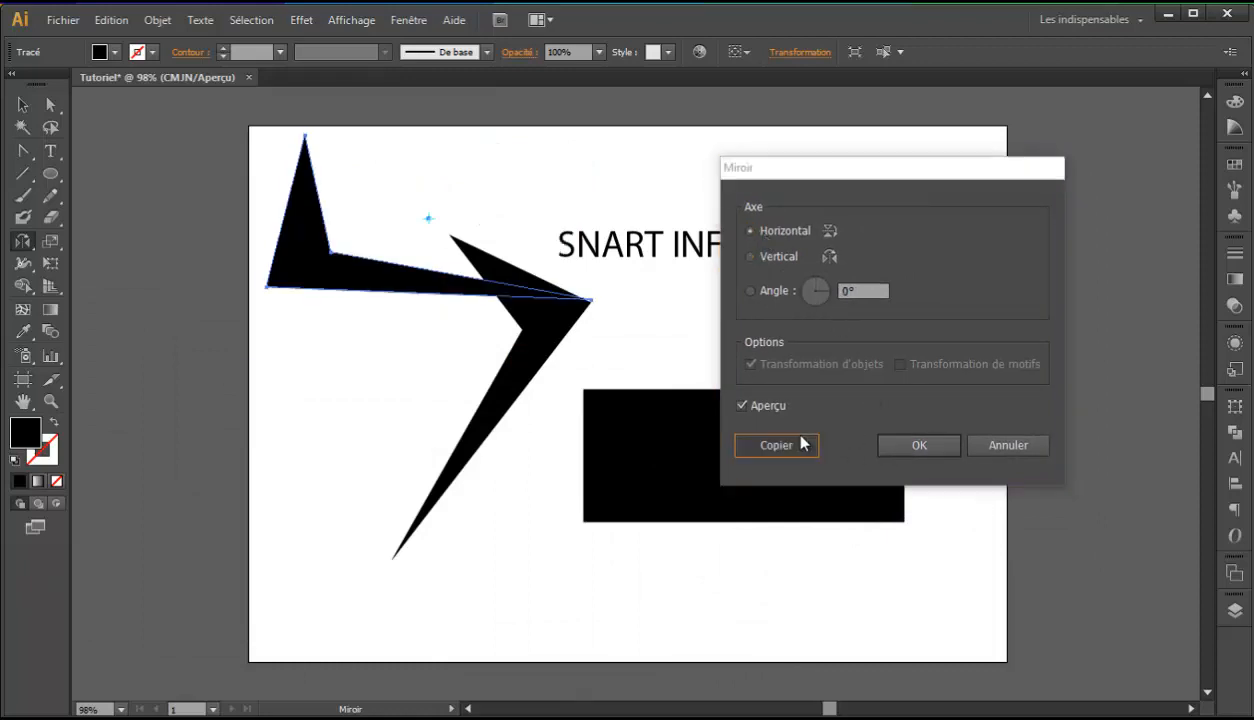
# - Delete the mirrored copy and the rotated angular shape, keeping only the upper angular shape
pyautogui.moveTo(390, 204); pyautogui.dragTo(328, 282)
pyautogui.press('v')
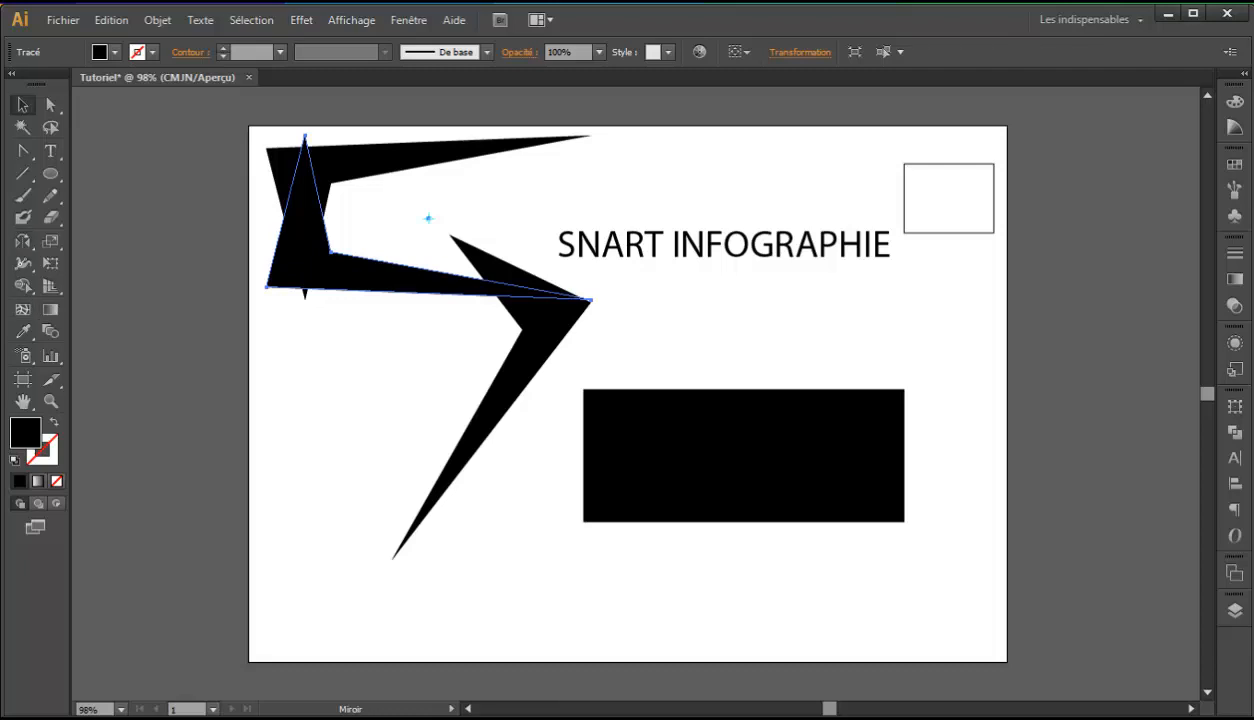
pyautogui.press('Delete')
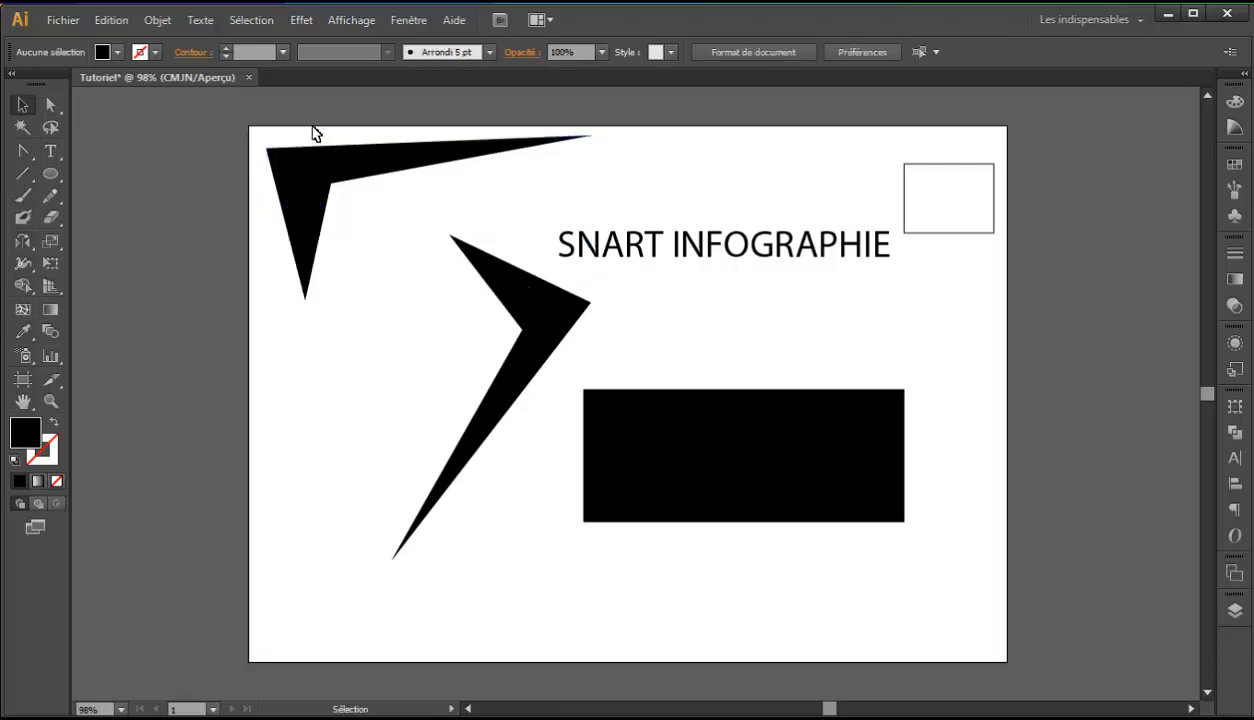
pyautogui.click(525, 325)
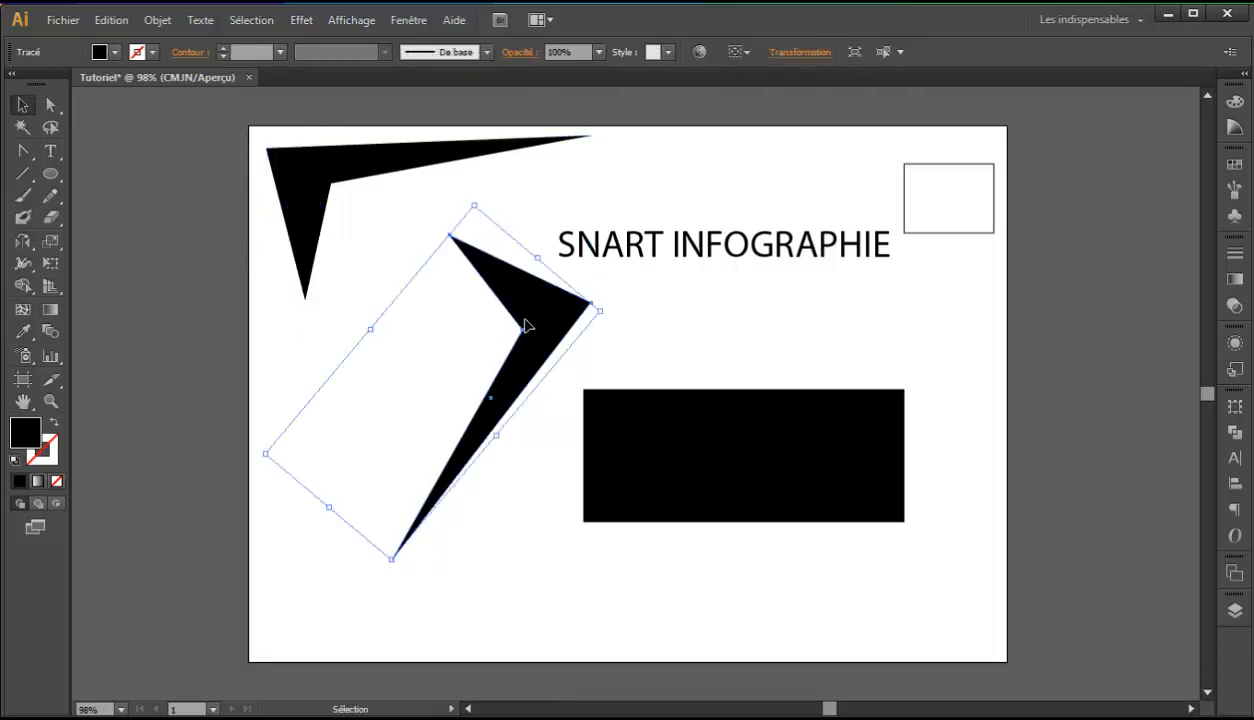
pyautogui.press('Delete')
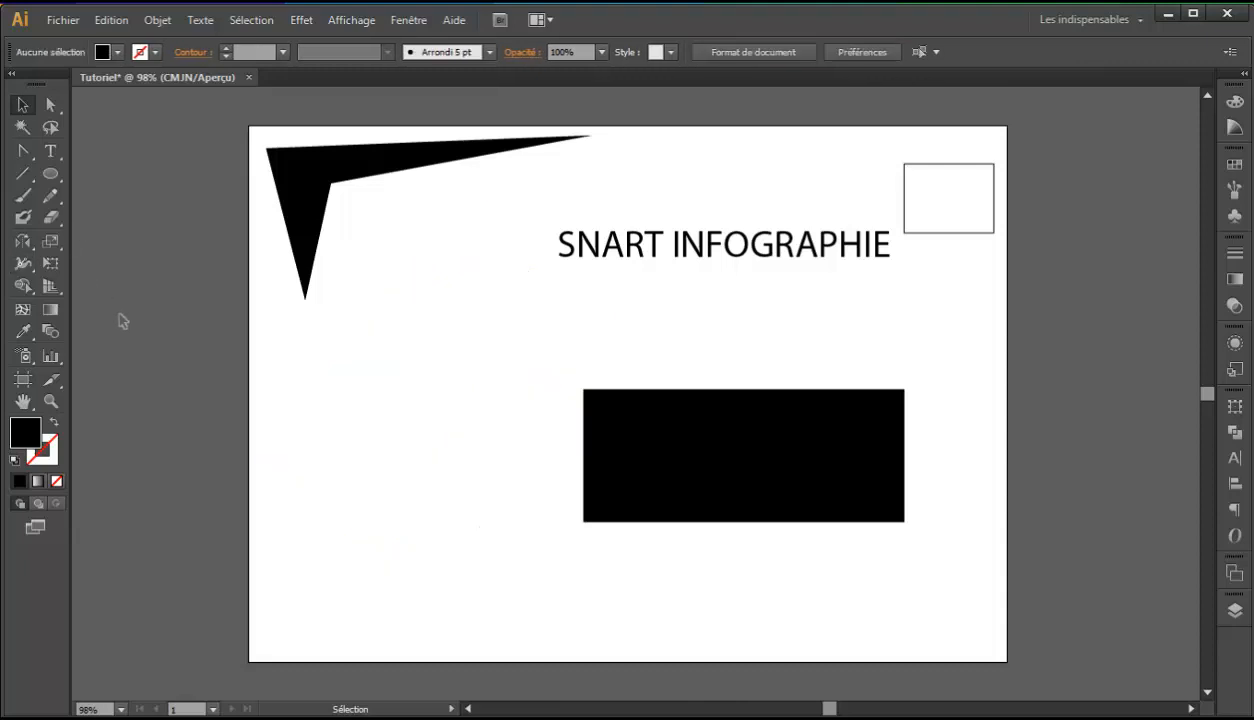
# - Draw a straight vertical line between the angular shape and the black rectangle with the Line Segment tool
pyautogui.click(23, 263)
pyautogui.click(22, 173)
pyautogui.moveTo(413, 299); pyautogui.dragTo(412, 516)
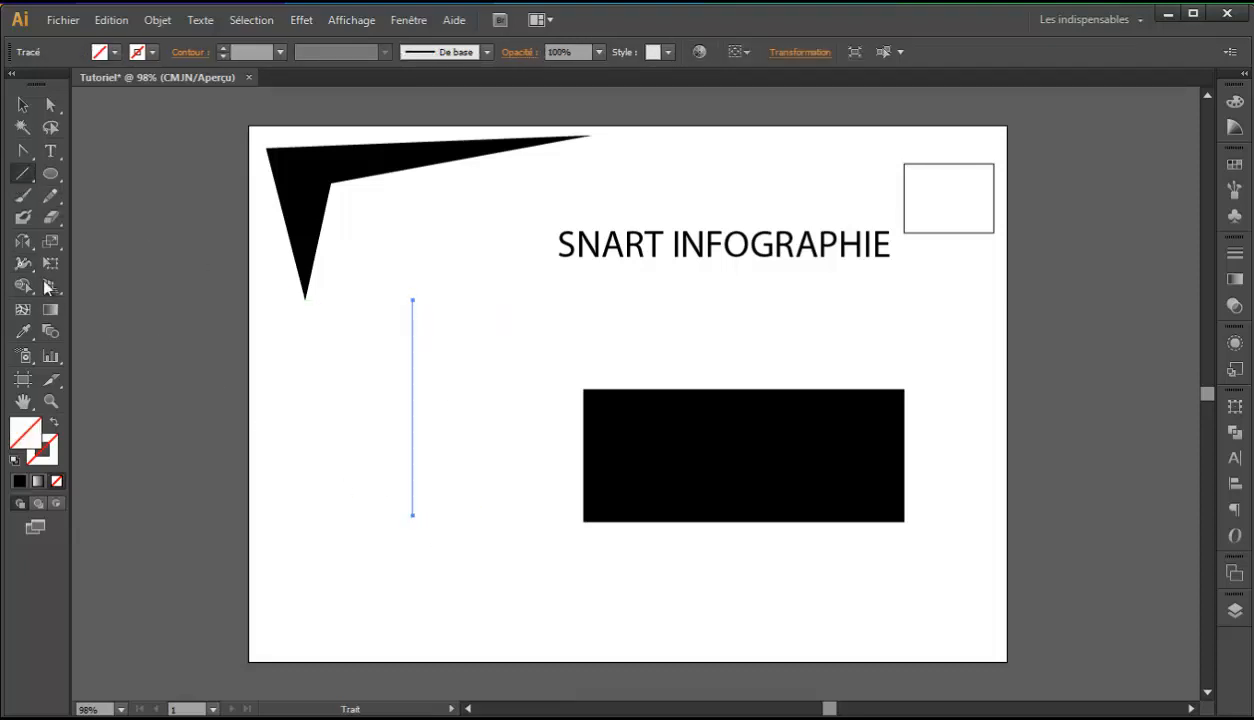
# - Give the new vertical line a black stroke
pyautogui.click(25, 266)
pyautogui.click(27, 270)
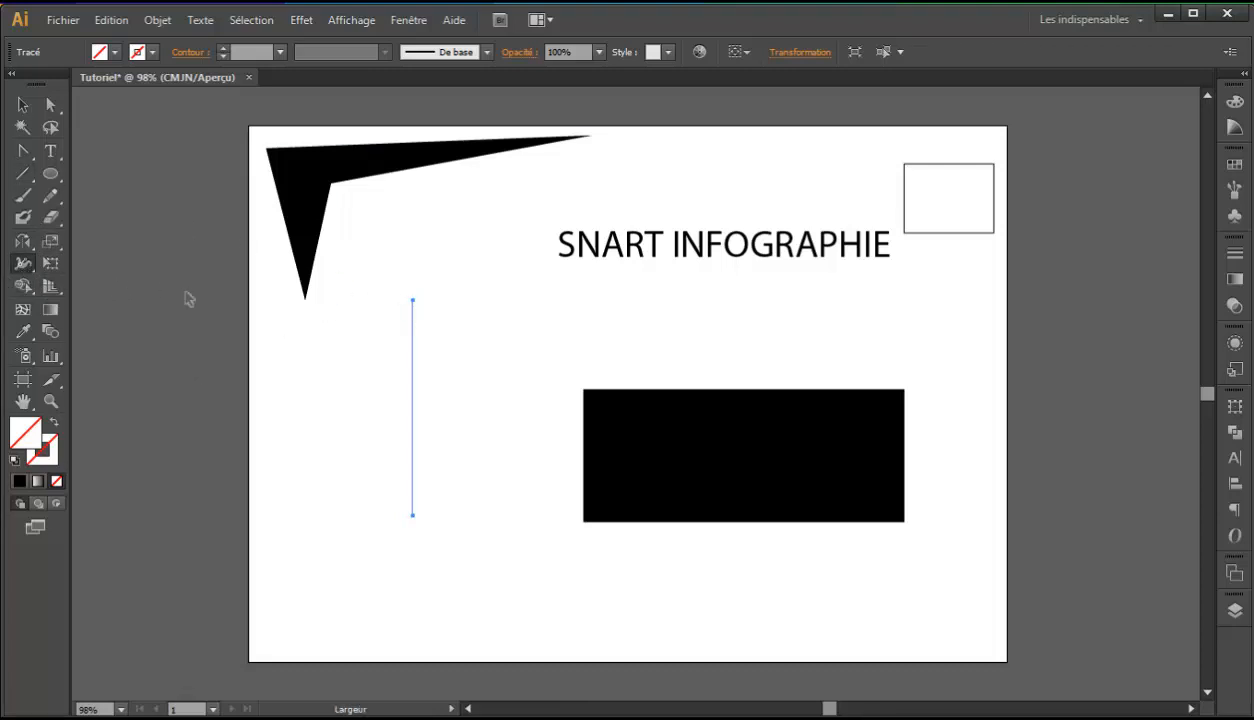
pyautogui.press('v')
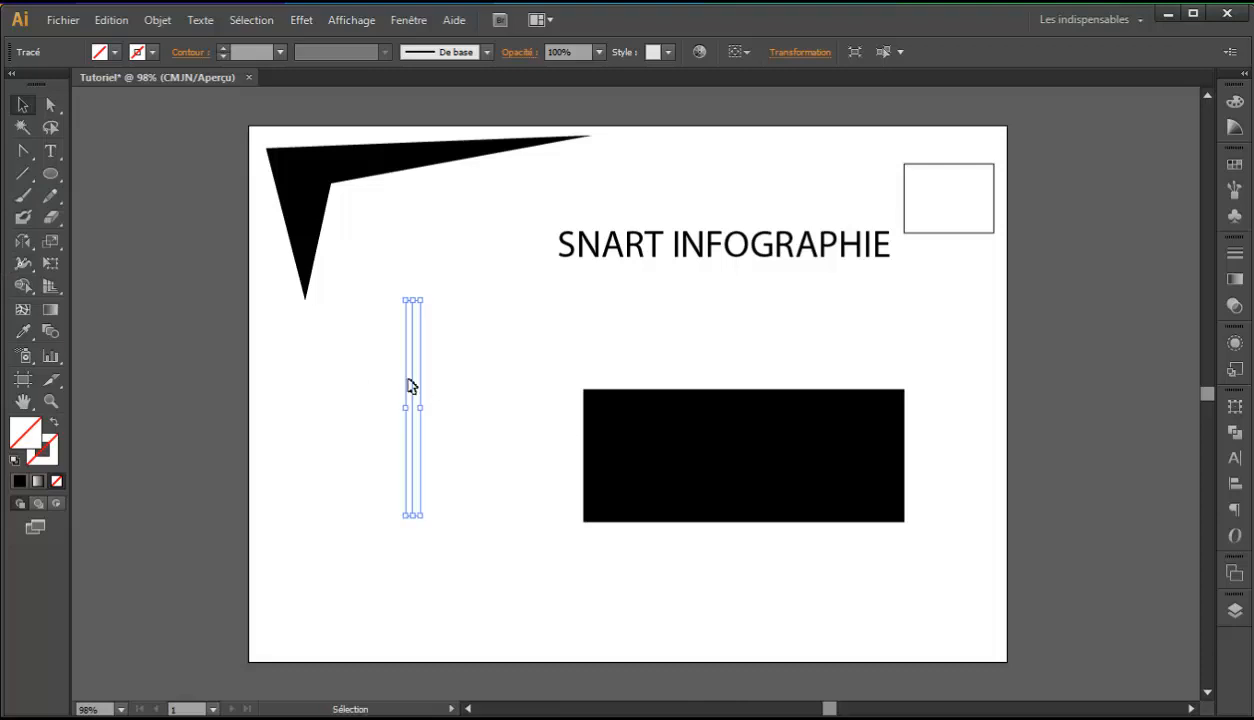
pyautogui.click(152, 54)
pyautogui.click(4, 84)
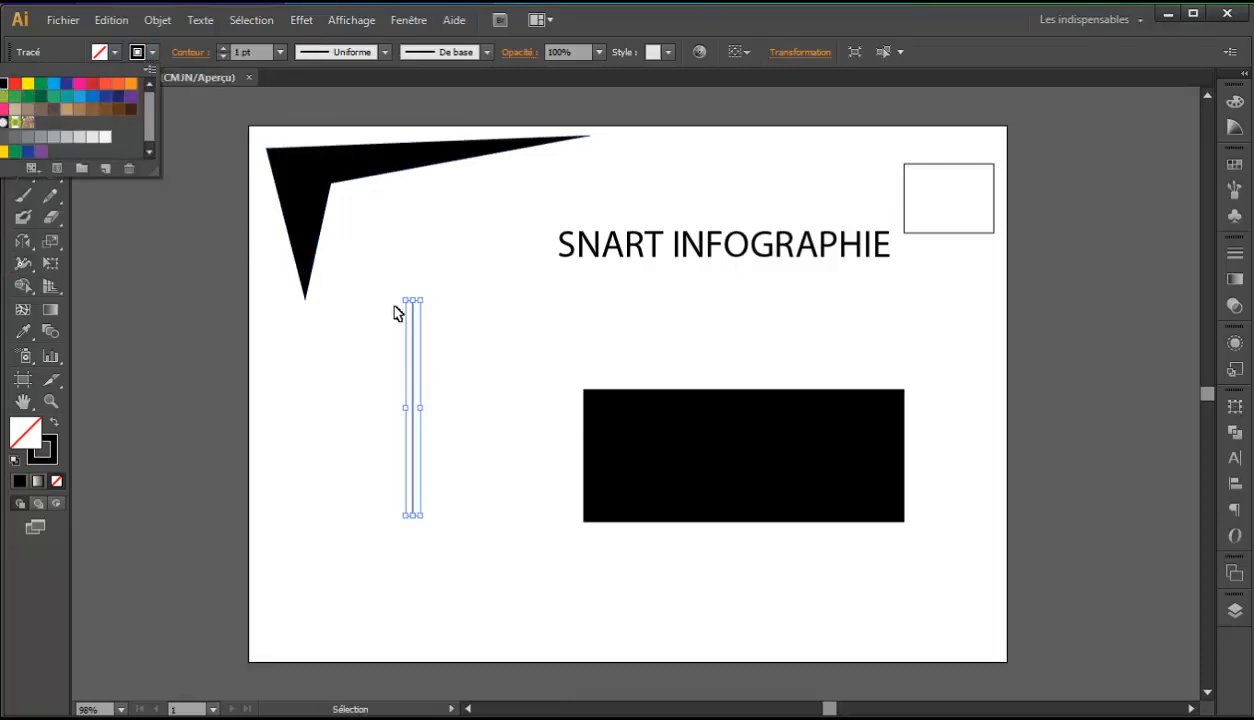
# - Vary the vertical line's thickness with the Width tool, bulging its middle, flaring its upper end and pinching it between them
pyautogui.click(22, 262)
pyautogui.moveTo(428, 405); pyautogui.dragTo(436, 402)
pyautogui.moveTo(415, 305)
pyautogui.mouseDown()
pyautogui.moveTo(448, 314)
pyautogui.moveTo(440, 353)
pyautogui.moveTo(413, 352)
pyautogui.mouseUp()
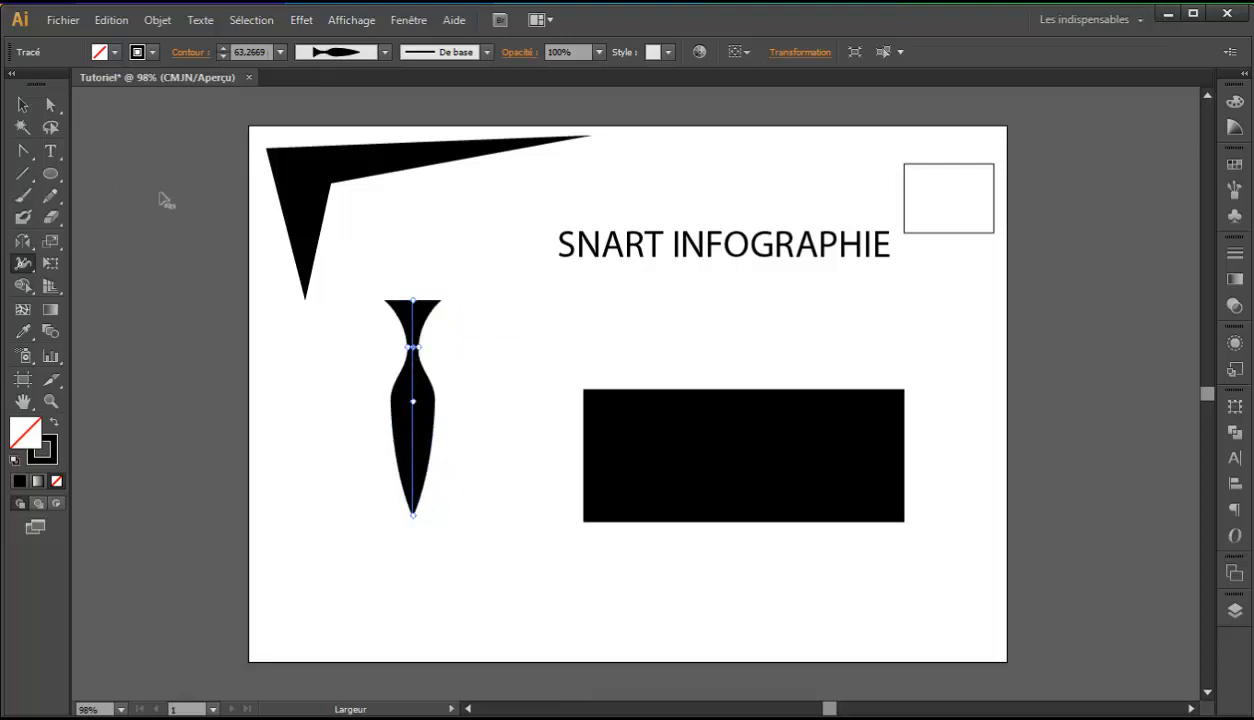
# - Move the variable-width vertical shape up beside the SNART INFOGRAPHIE text, under the angular shape's long arm, and deselect it
pyautogui.press('v')
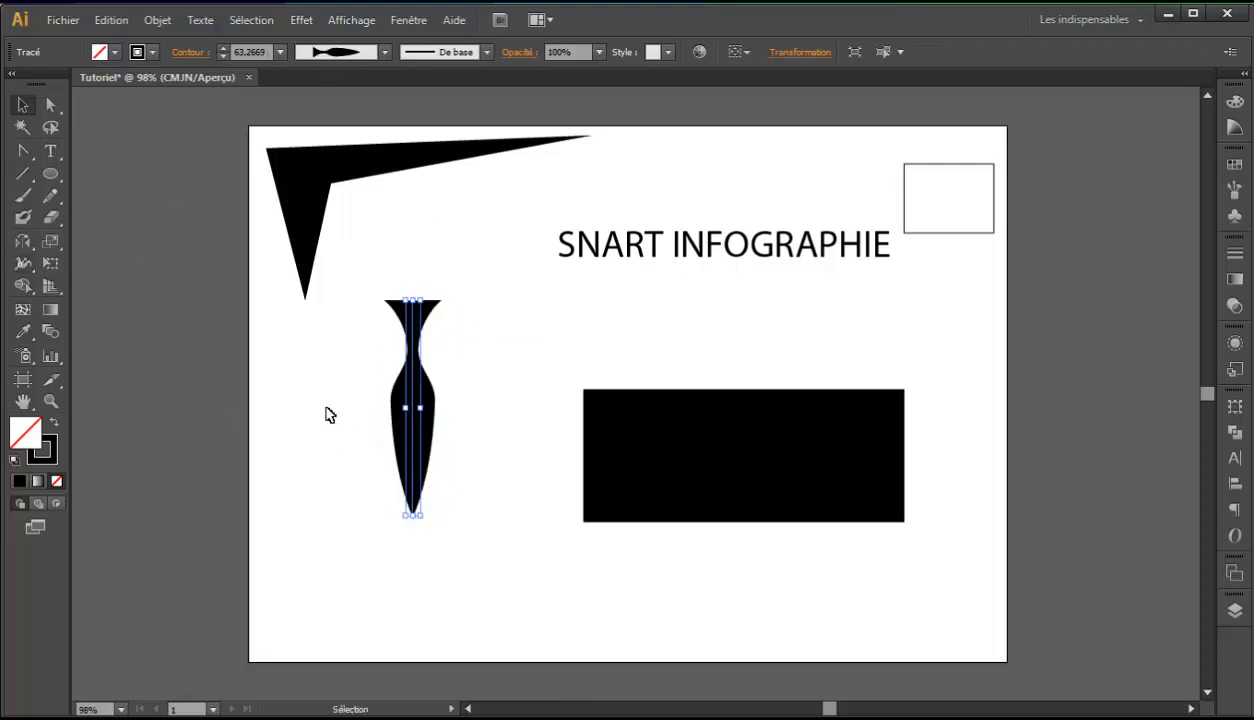
pyautogui.moveTo(409, 423); pyautogui.dragTo(510, 286)
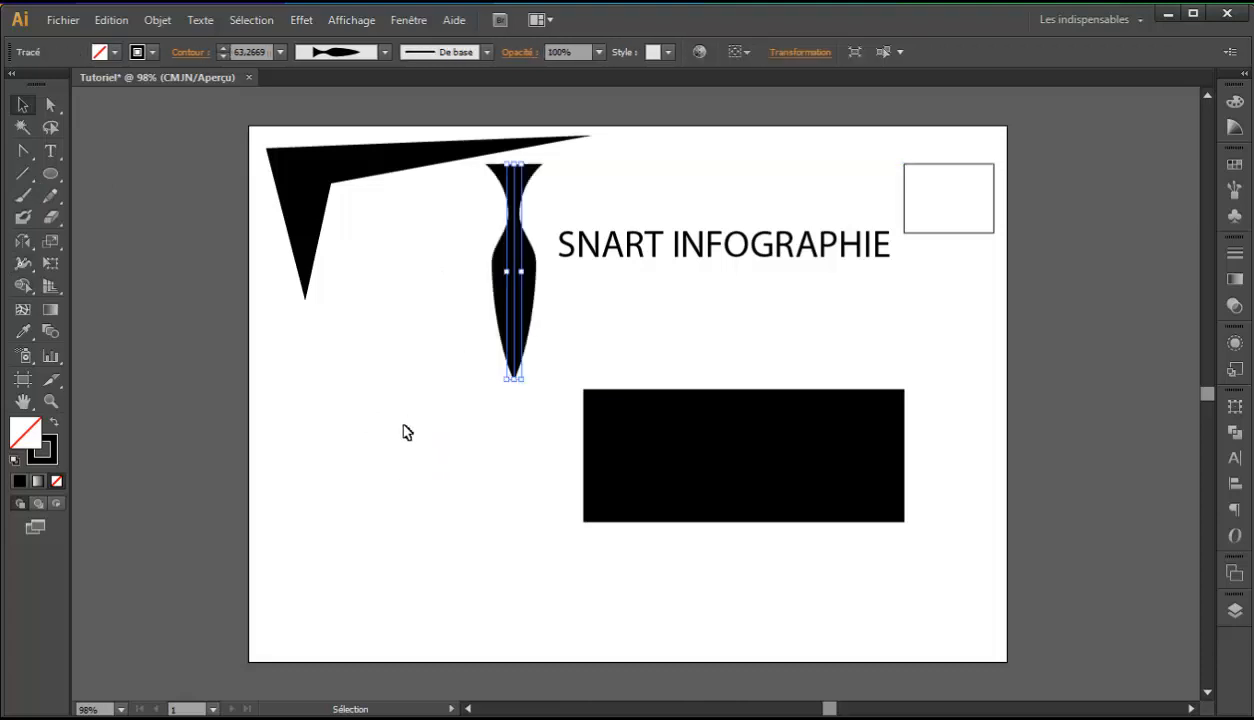
pyautogui.click(241, 451)
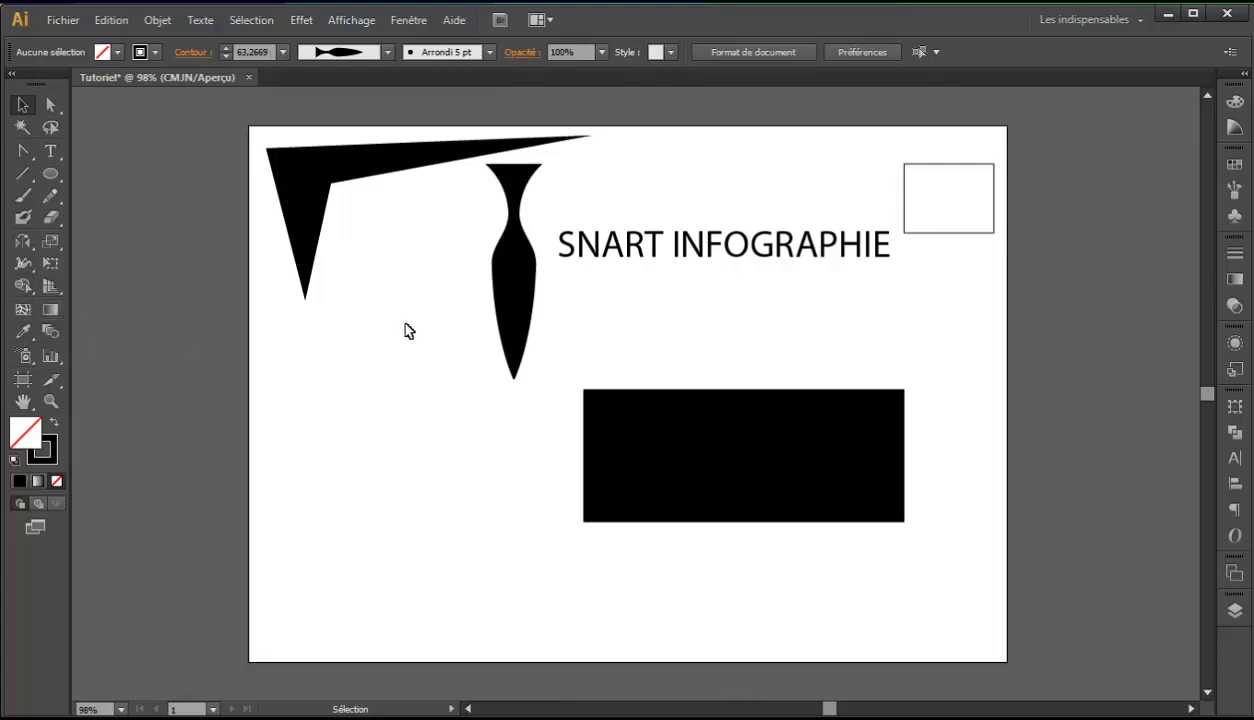
# - Fill the black rectangle with a linear white-to-black gradient using the Gradient tool
pyautogui.click(603, 416)
pyautogui.click(52, 312)
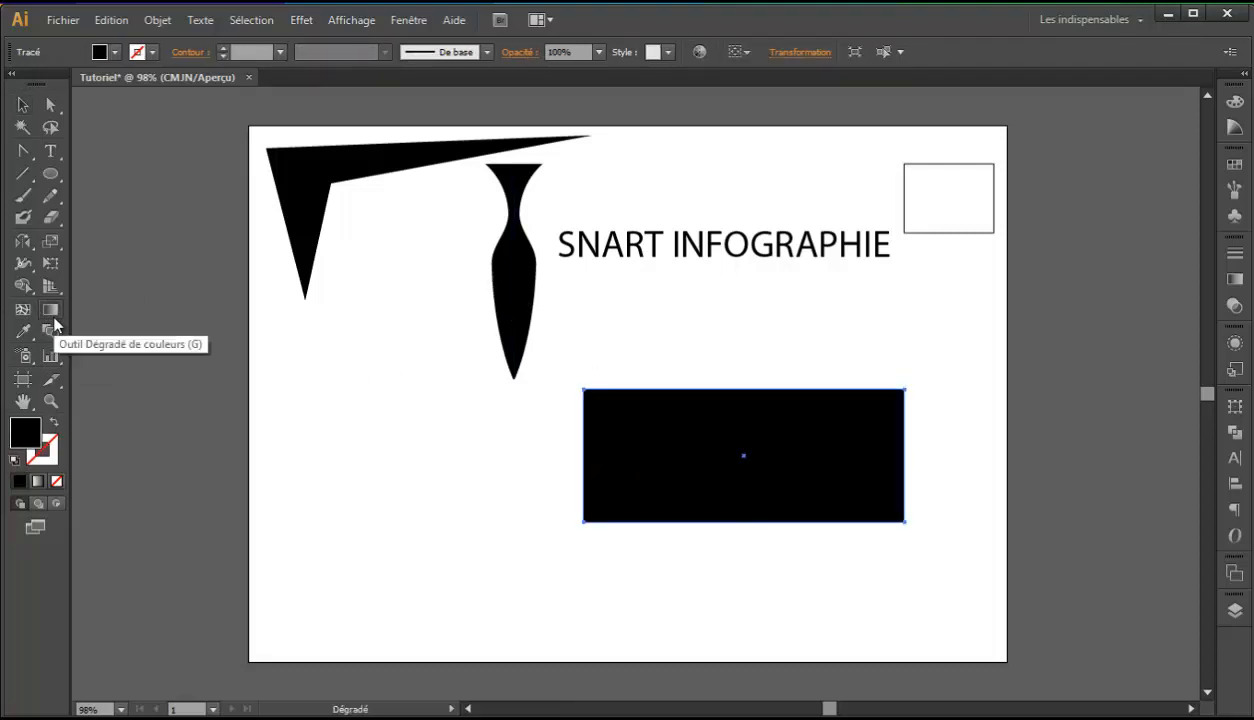
pyautogui.click(663, 467)
pyautogui.press('v')
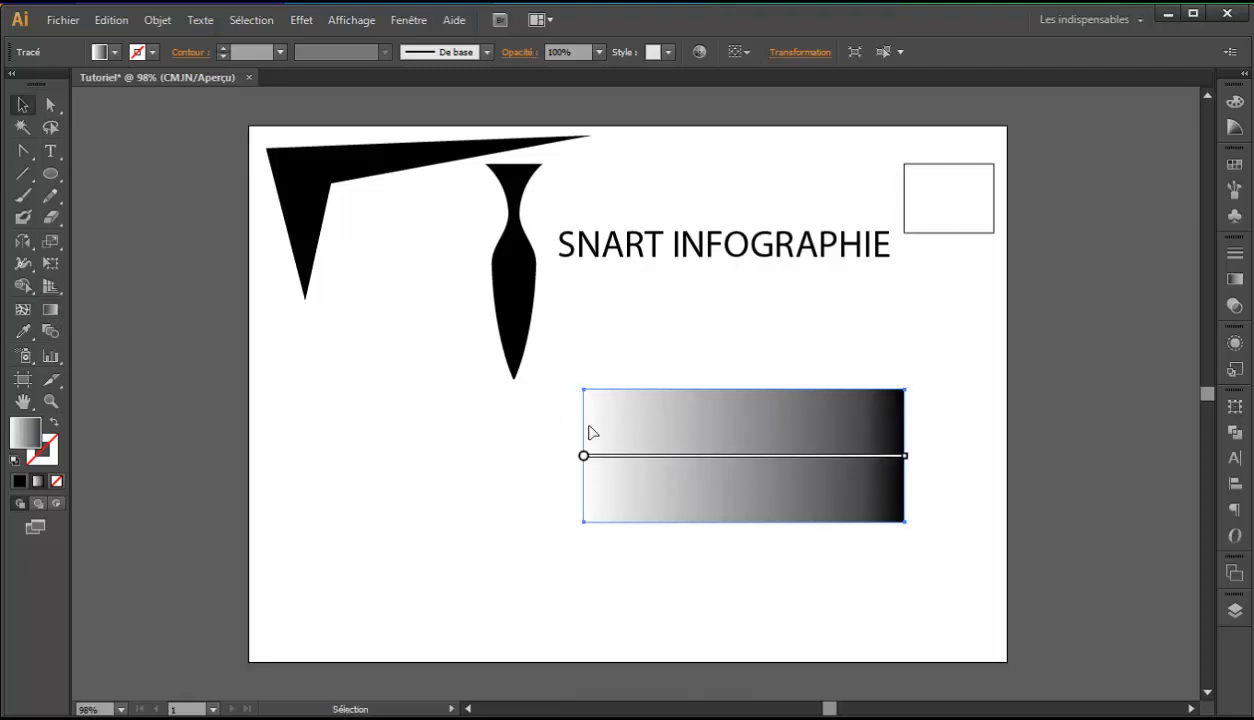
# - Move the gradient rectangle to the artboard's left half below the angular shape, and the variable-width shape under the text
pyautogui.moveTo(669, 428); pyautogui.dragTo(280, 409)
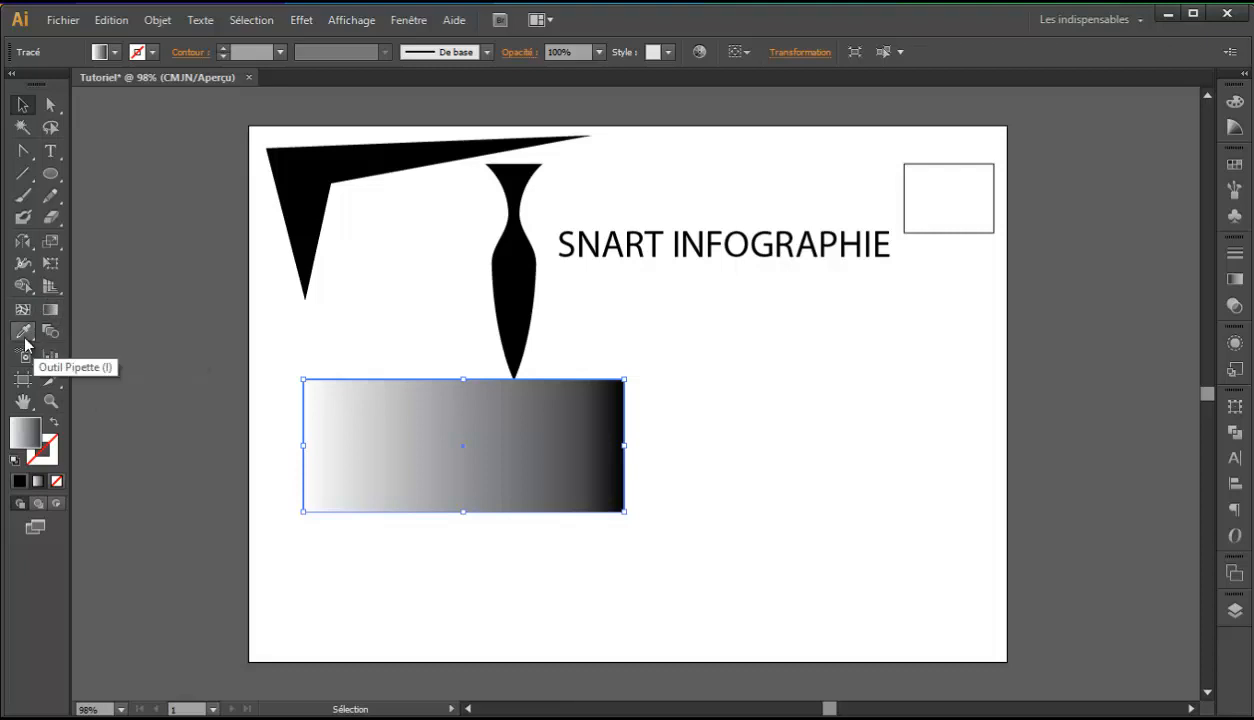
pyautogui.moveTo(523, 322); pyautogui.dragTo(809, 458)
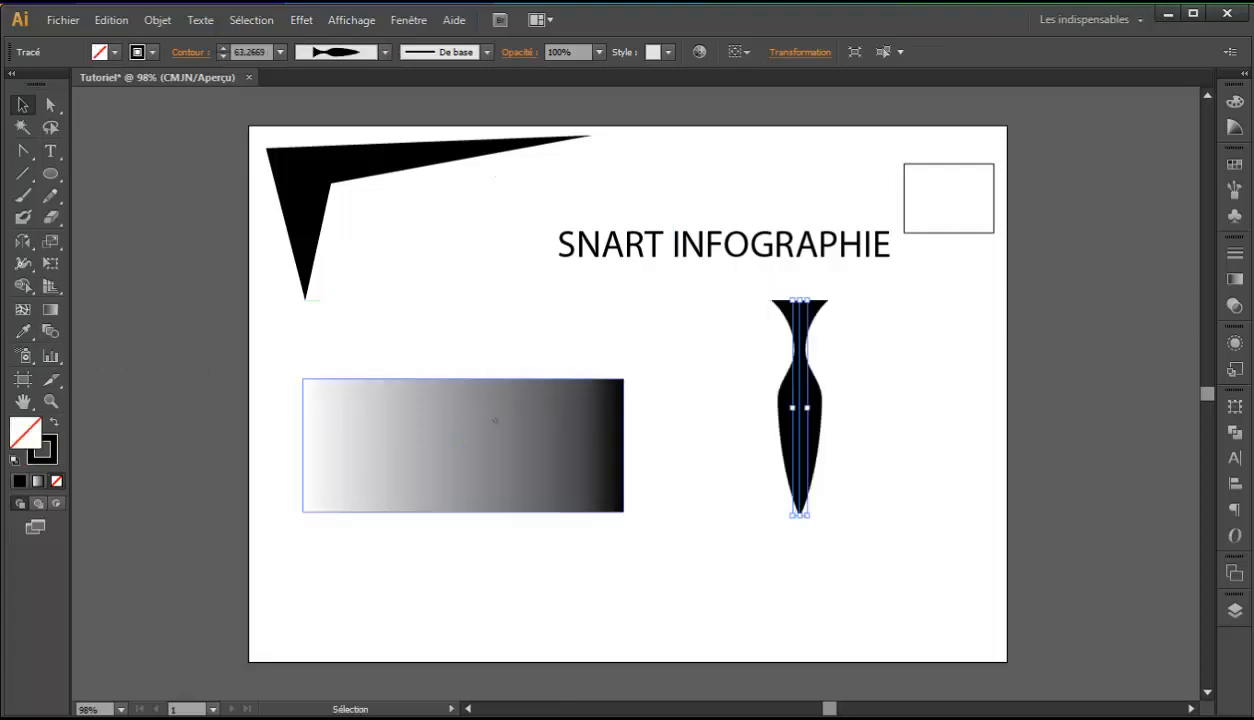
# - Draw a small, nearly circular ellipse between the gradient rectangle and the variable-width shape, and fill it with bright pink
pyautogui.click(415, 392)
pyautogui.press('l')
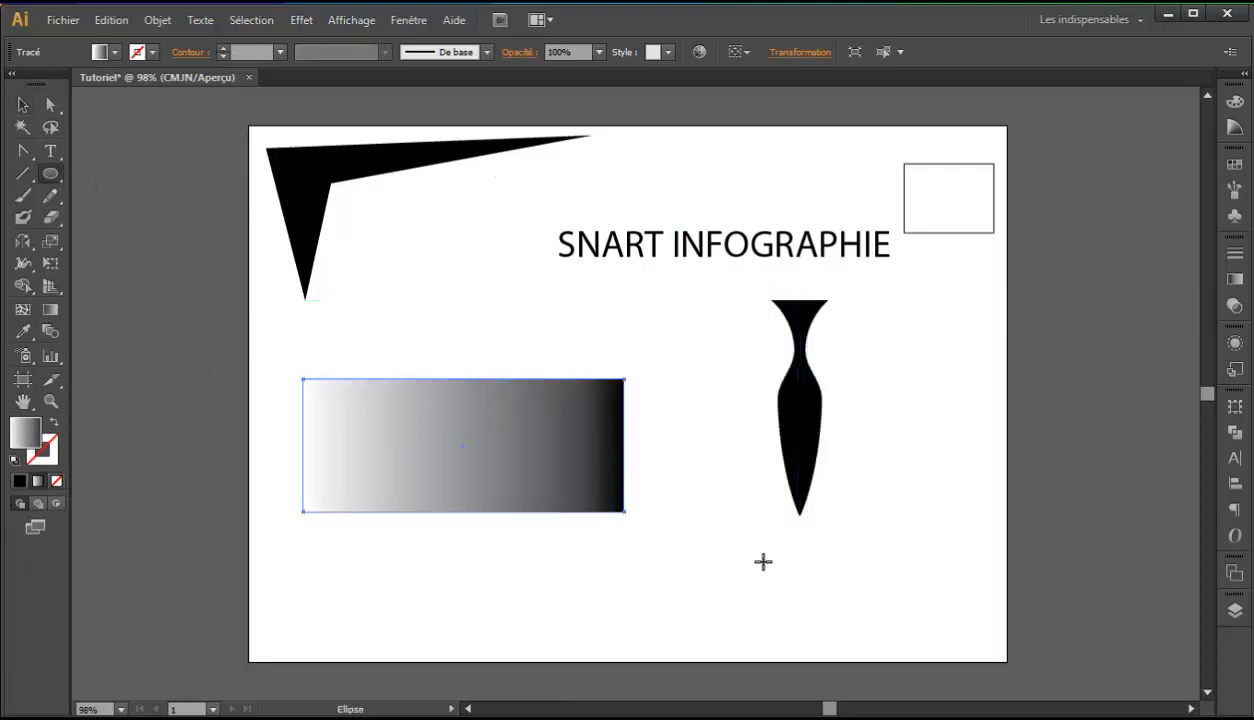
pyautogui.moveTo(763, 561); pyautogui.dragTo(683, 490)
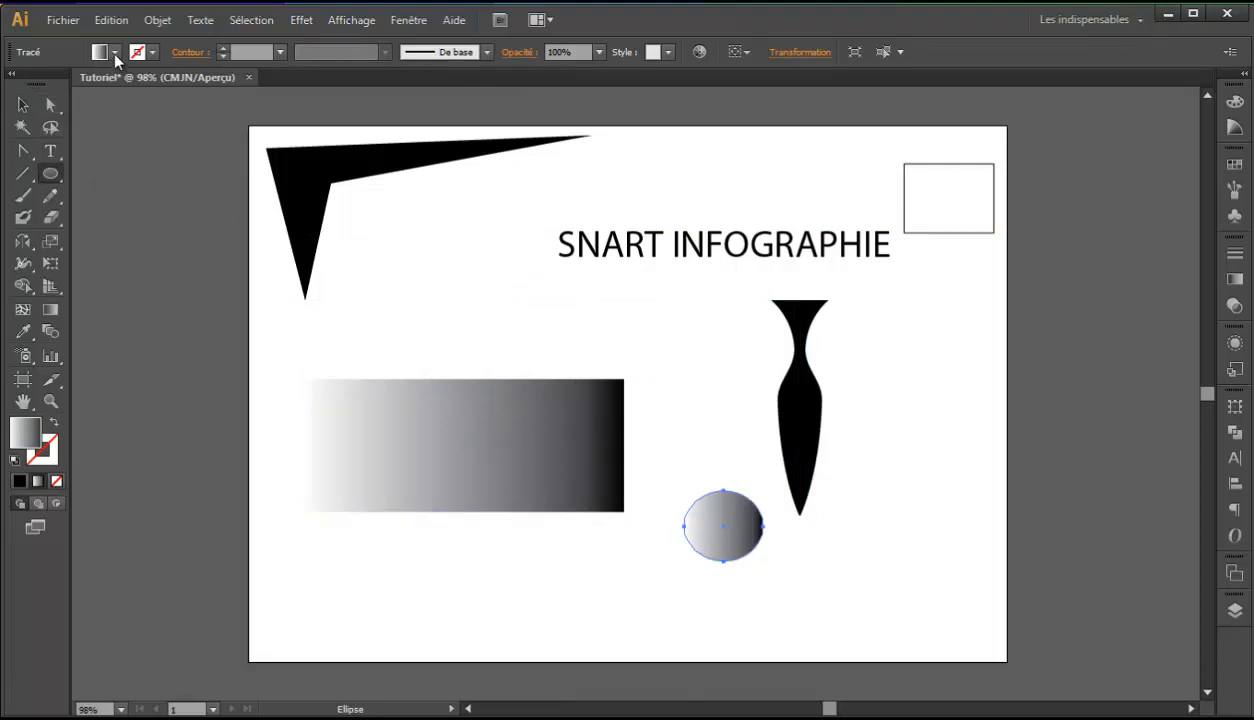
pyautogui.click(115, 52)
pyautogui.click(58, 83)
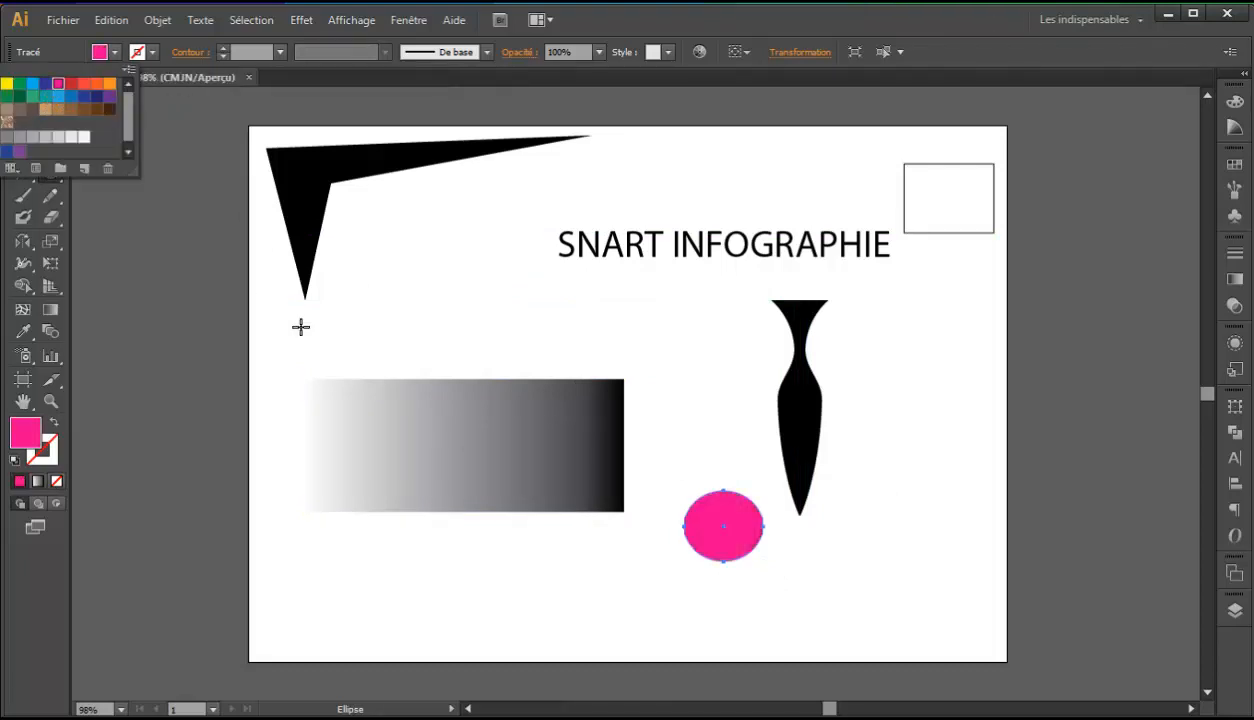
pyautogui.press('Escape')
pyautogui.press('v')
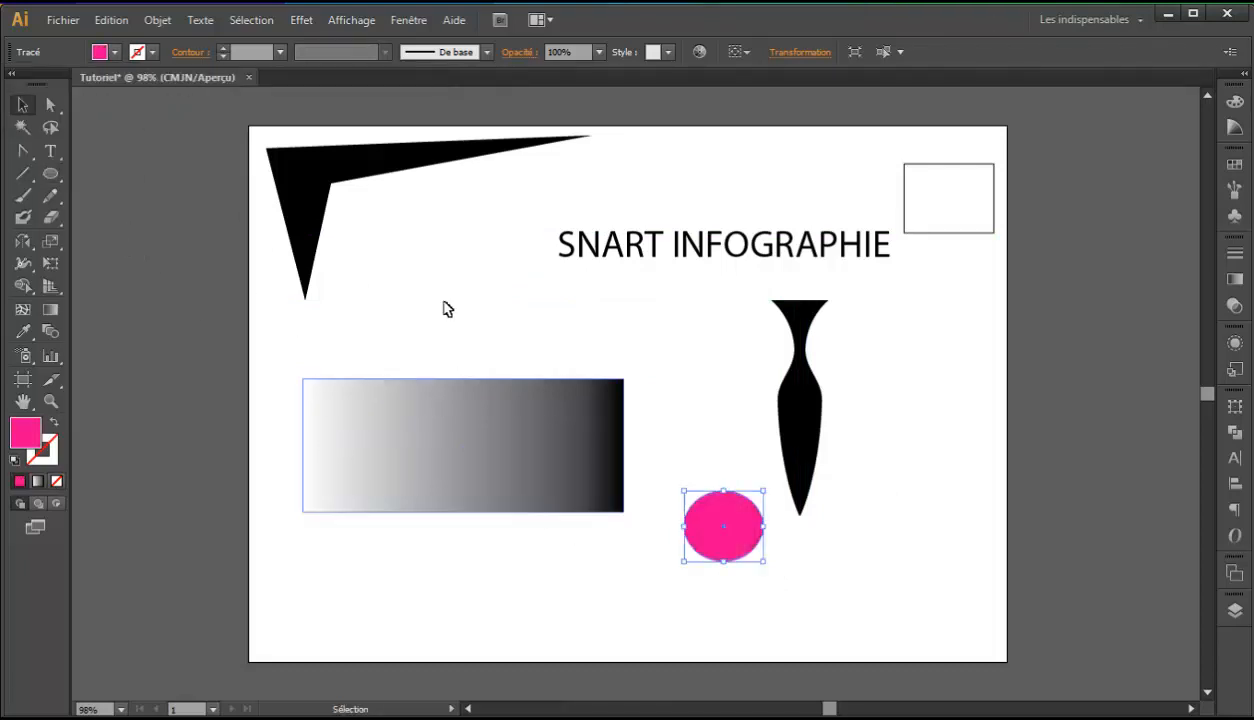
pyautogui.click(638, 566)
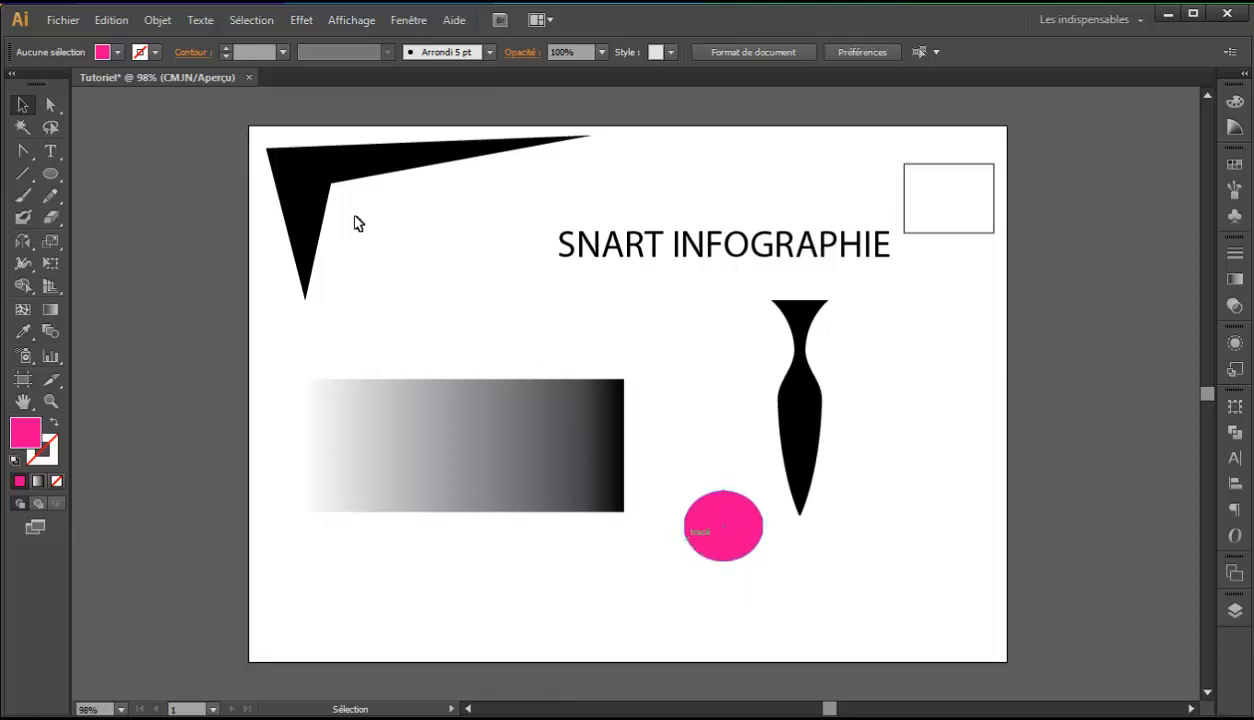
# - Swap the angular shape and gradient rectangle's positions, and give the angular shape the ellipse's pink fill with the Eyedropper
pyautogui.moveTo(320, 200); pyautogui.dragTo(398, 487)
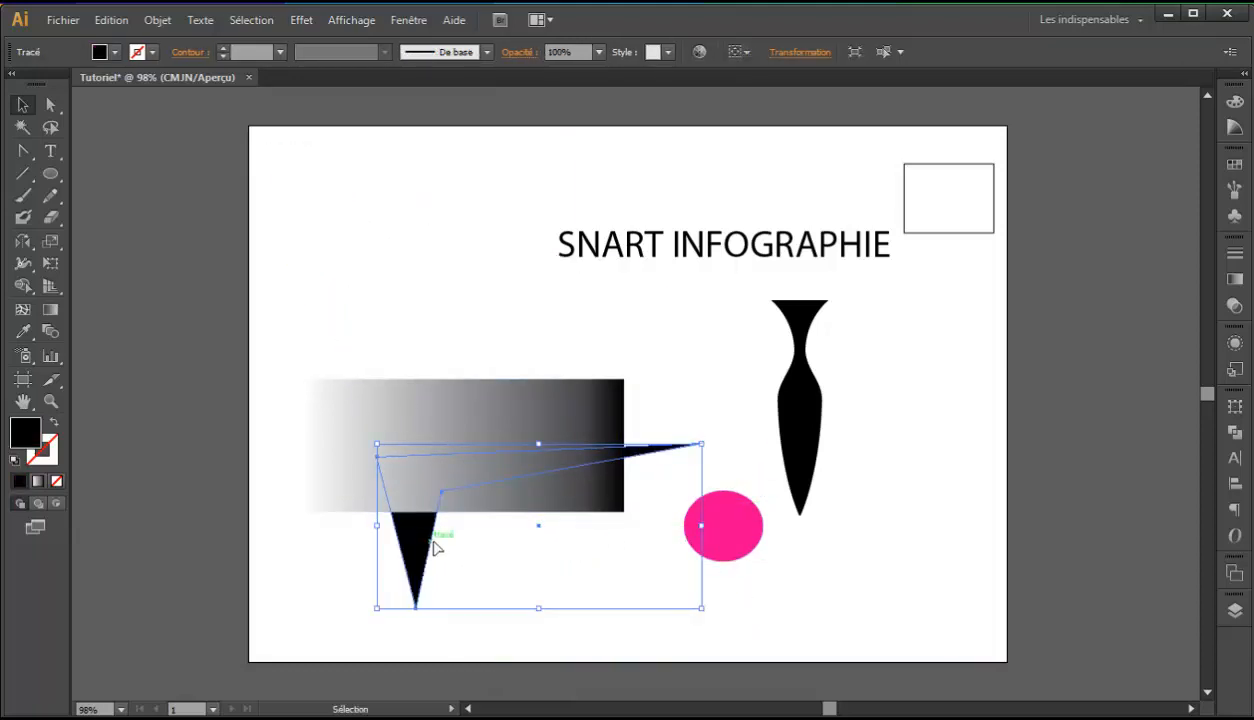
pyautogui.moveTo(358, 395); pyautogui.dragTo(313, 178)
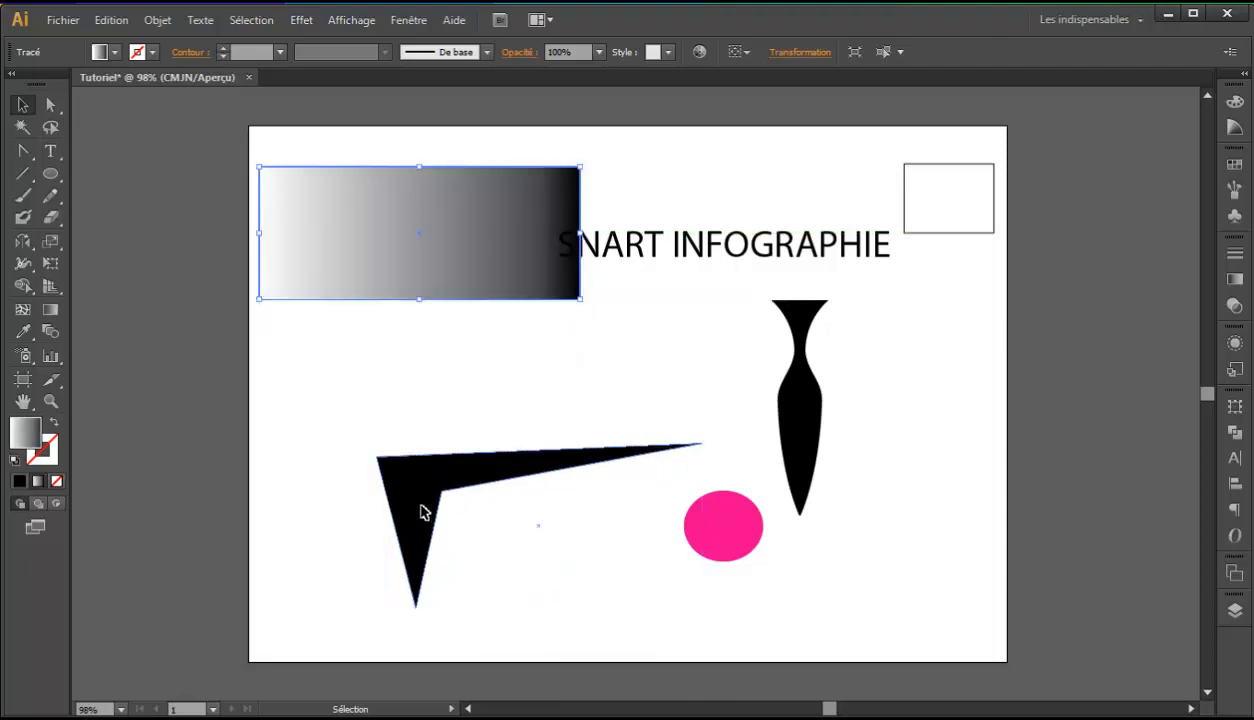
pyautogui.click(424, 512)
pyautogui.press('i')
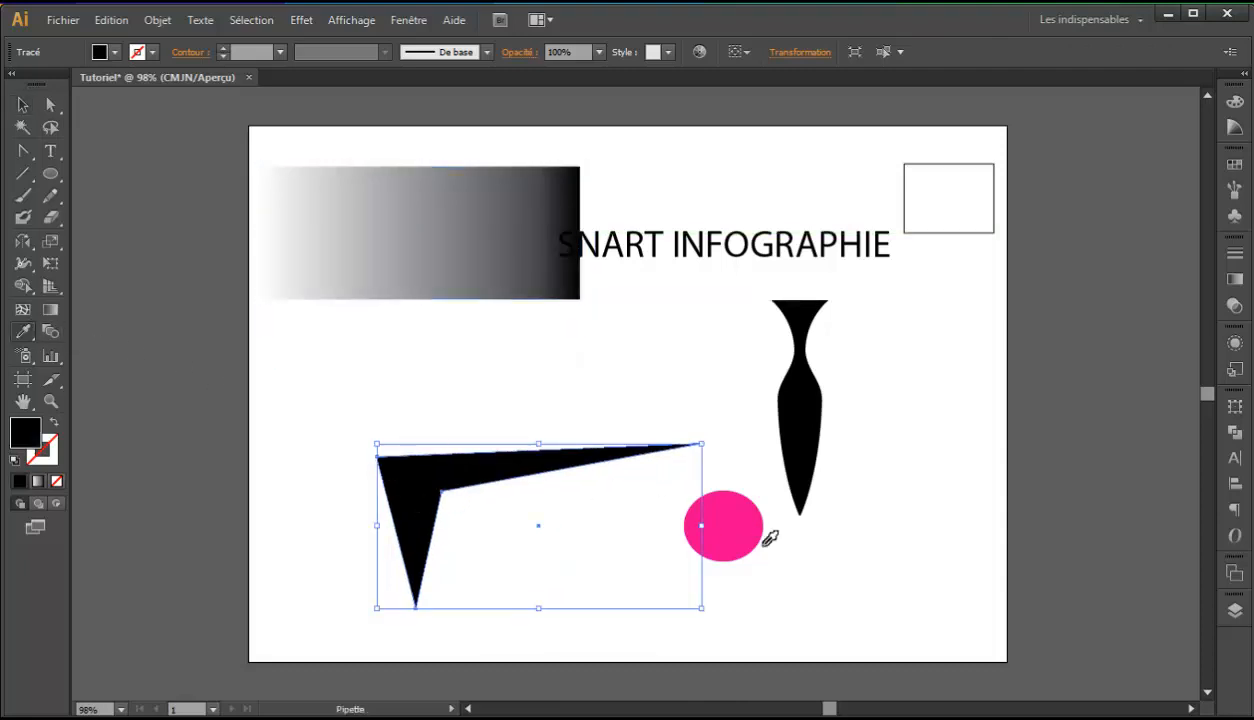
pyautogui.click(749, 519)
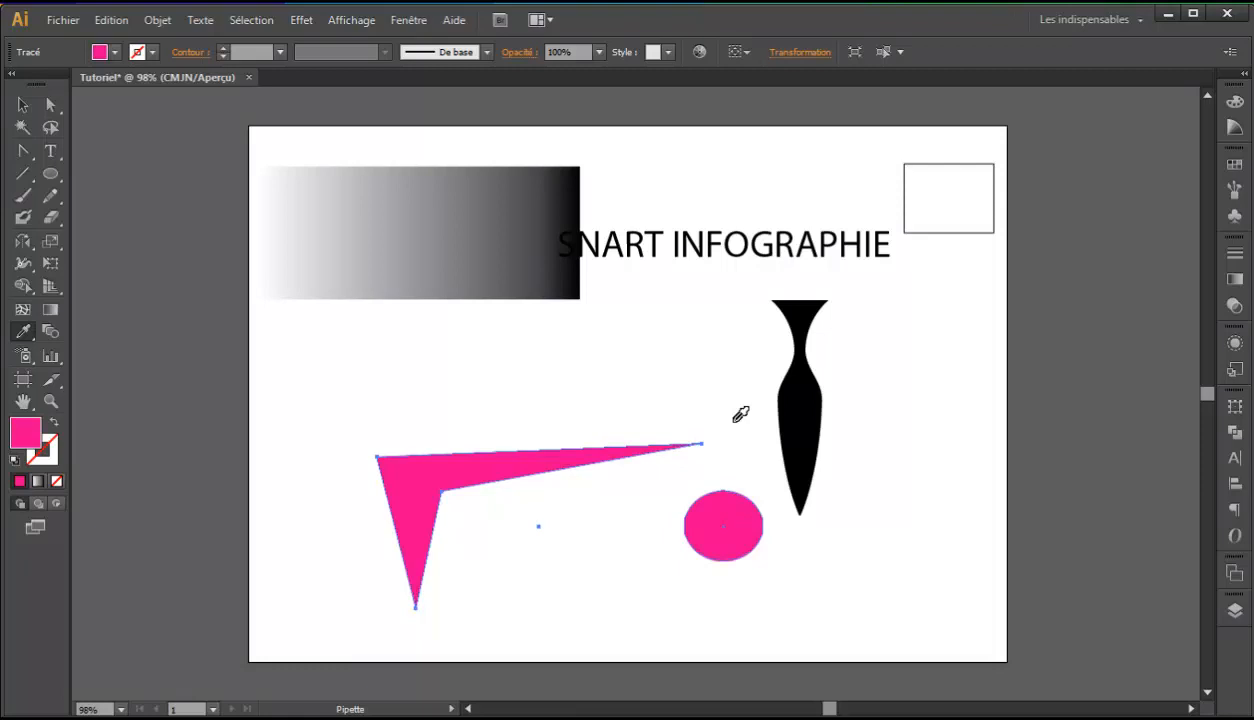
# - Try Eyedropper samples of white, the gradient and black on the angular shape, ending with the ellipse's pink again
pyautogui.click(636, 341)
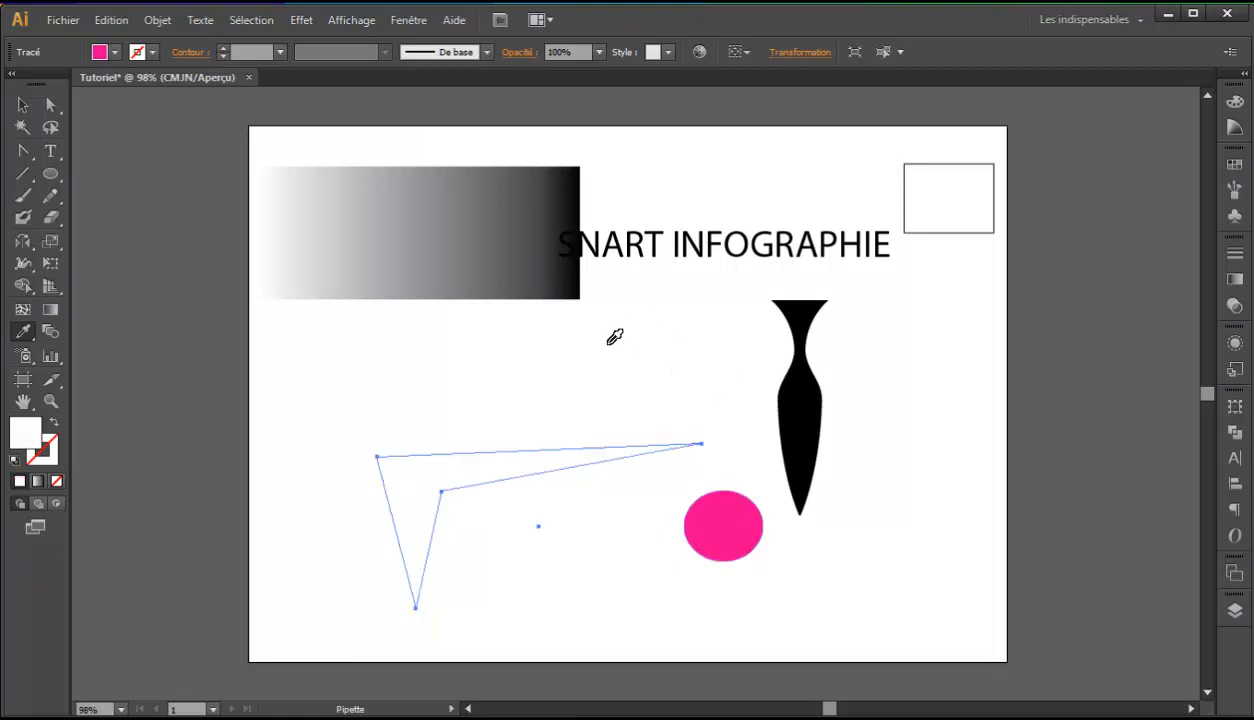
pyautogui.click(425, 222)
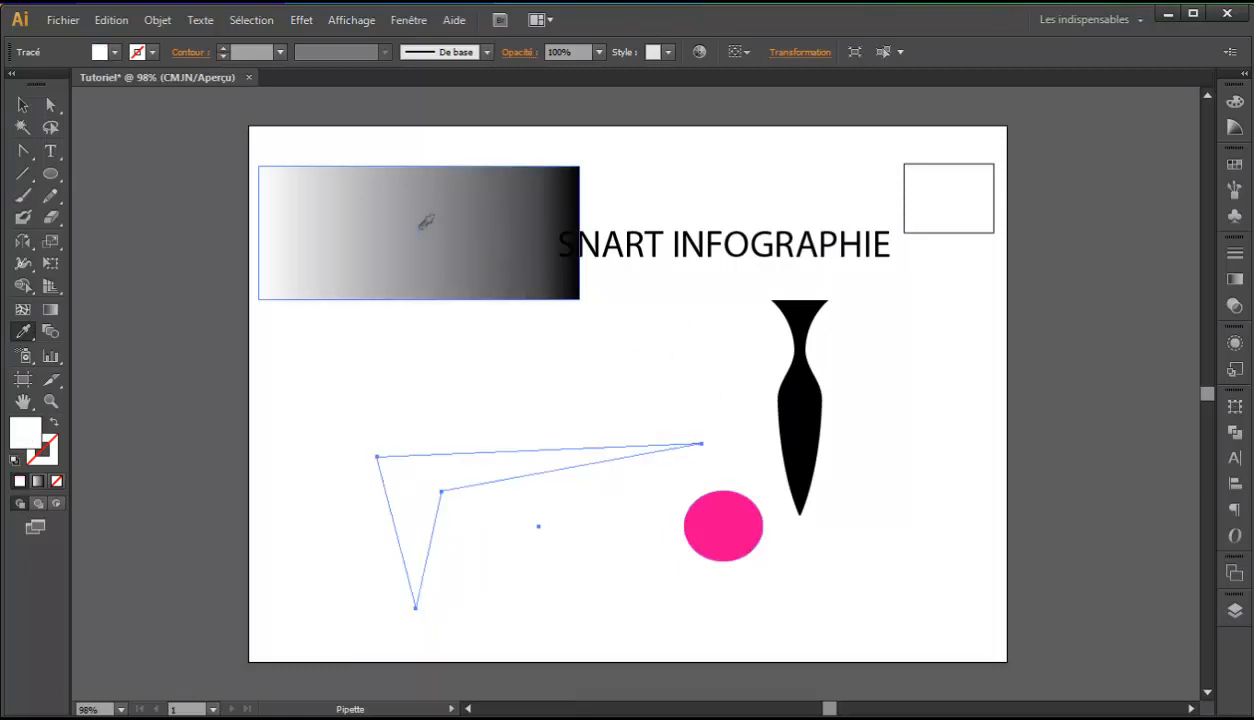
pyautogui.click(305, 228)
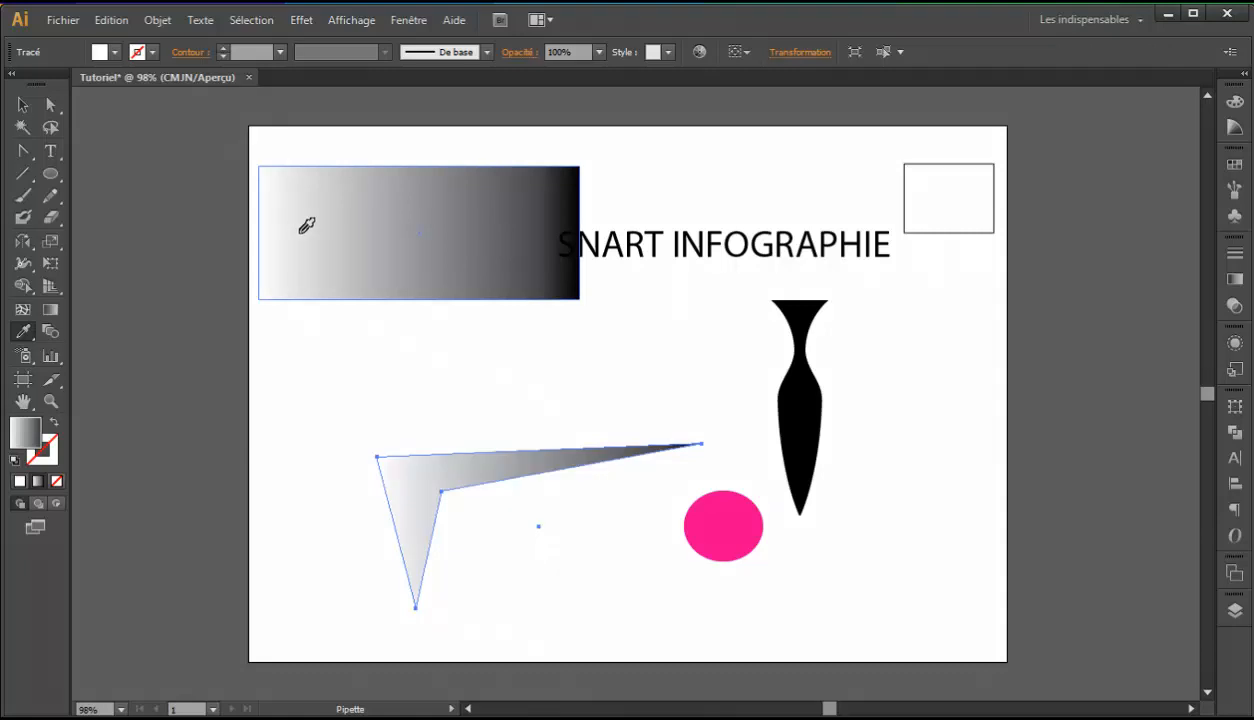
pyautogui.click(572, 242)
pyautogui.click(611, 231)
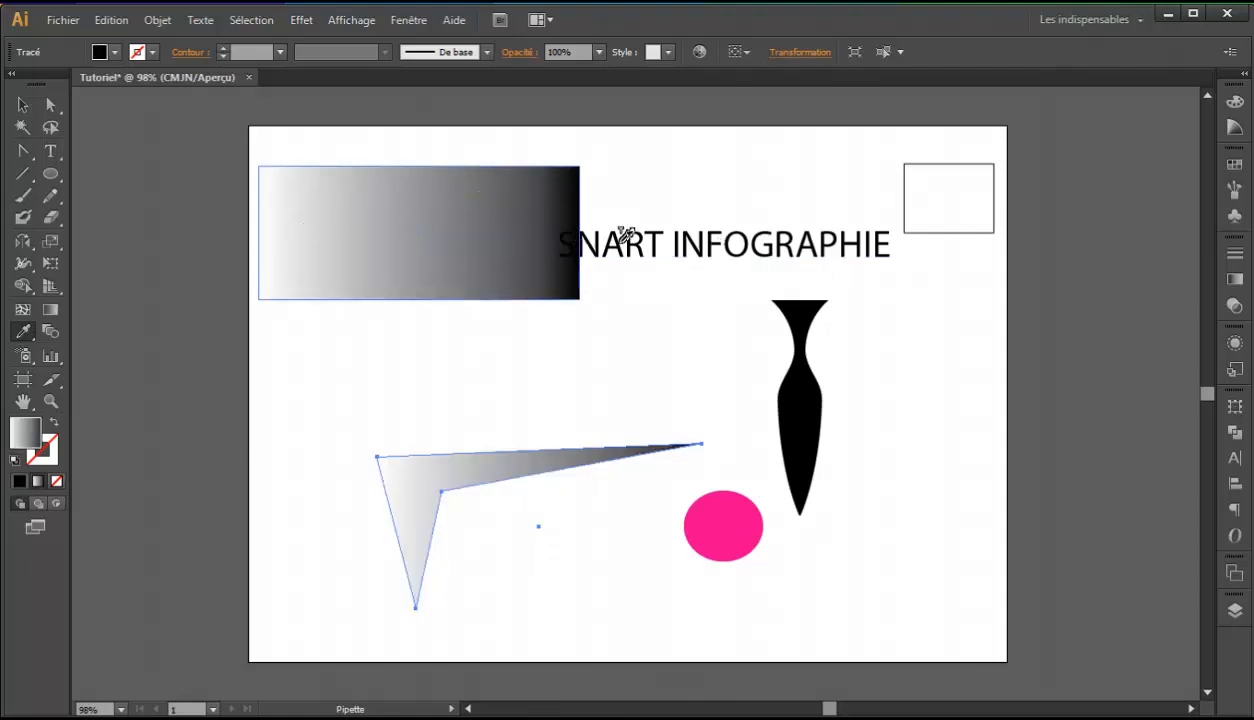
pyautogui.click(737, 519)
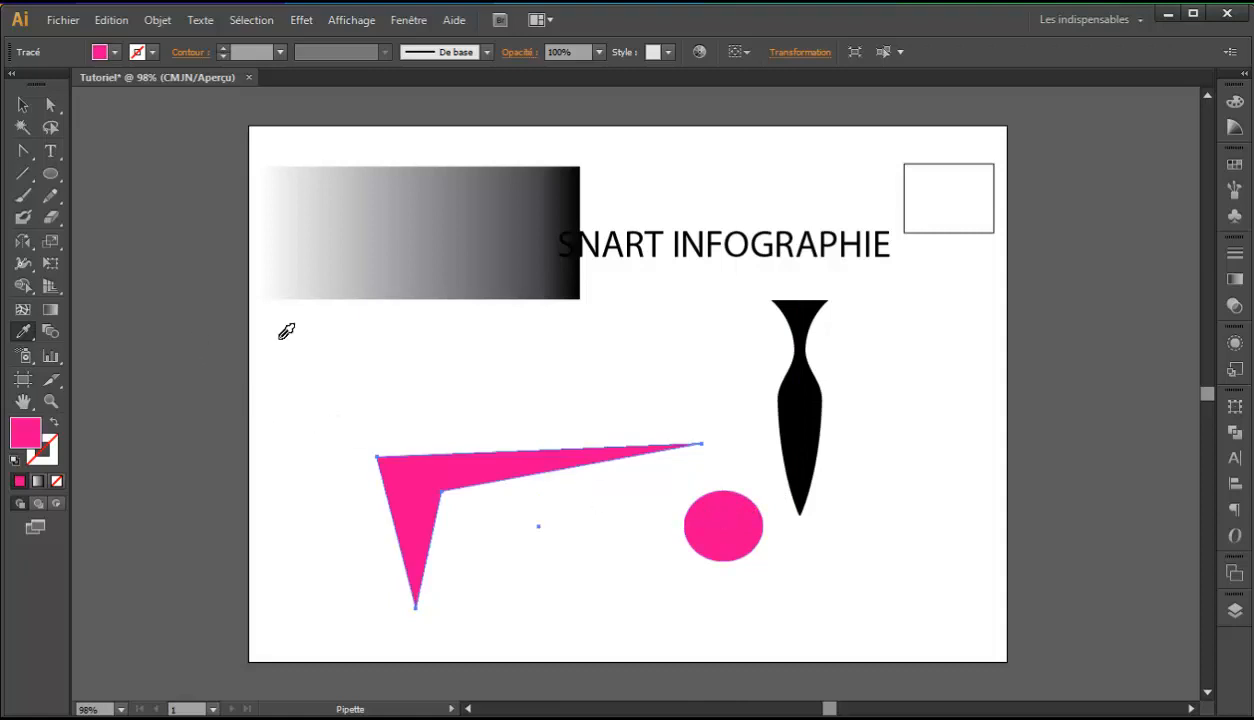
# - Marquee-select the two pink shapes, marquee-select the gradient rectangle with the angular shape, and clear the selection
pyautogui.press('v')
pyautogui.moveTo(308, 390); pyautogui.dragTo(757, 592)
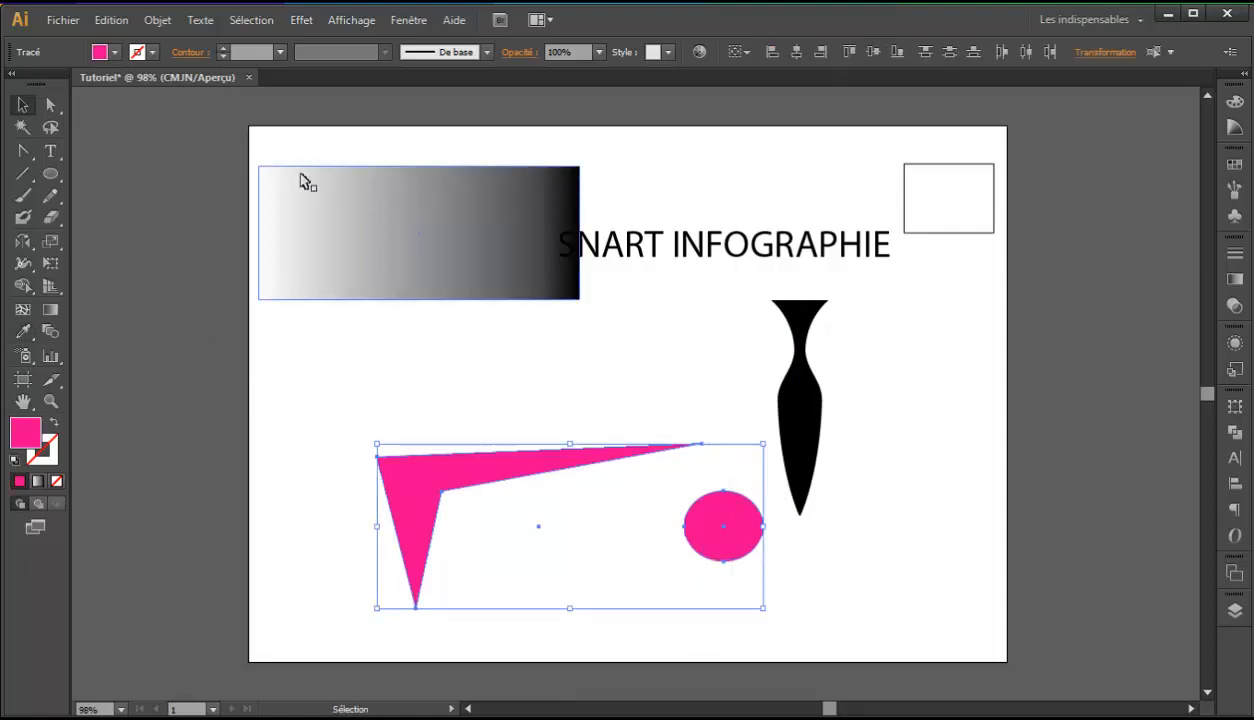
pyautogui.moveTo(242, 121); pyautogui.dragTo(556, 464)
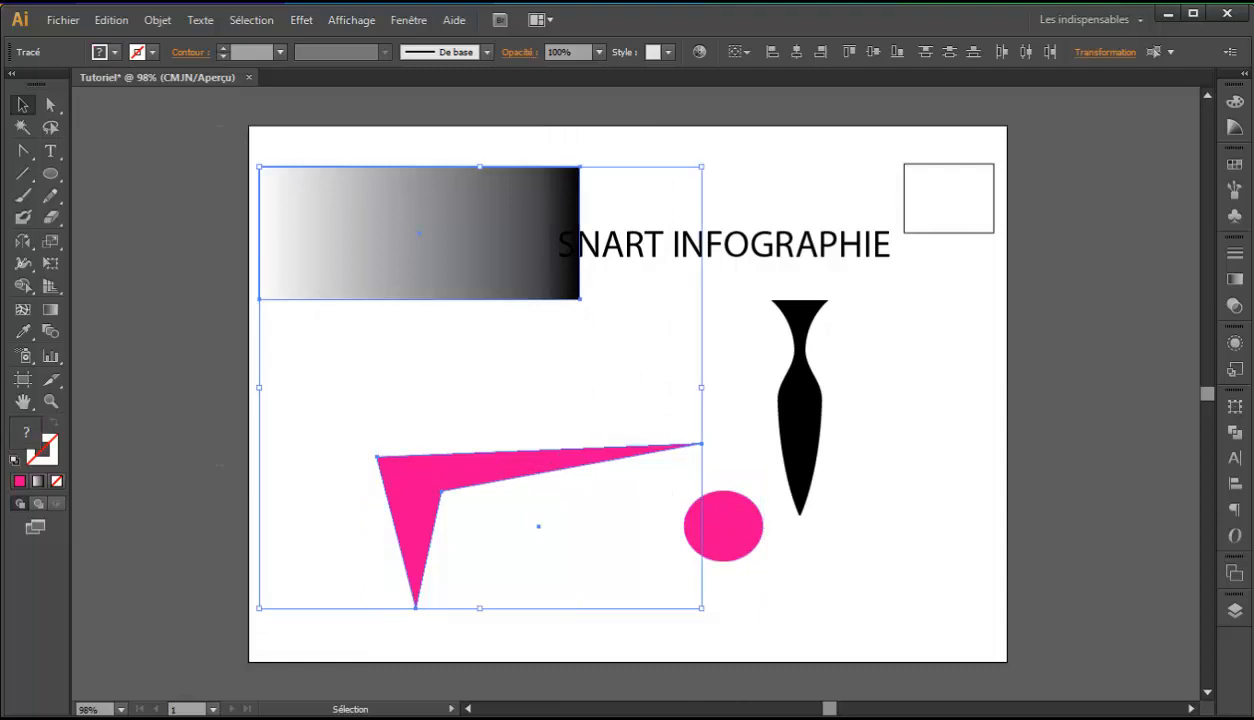
pyautogui.click(440, 240)
pyautogui.click(364, 425)
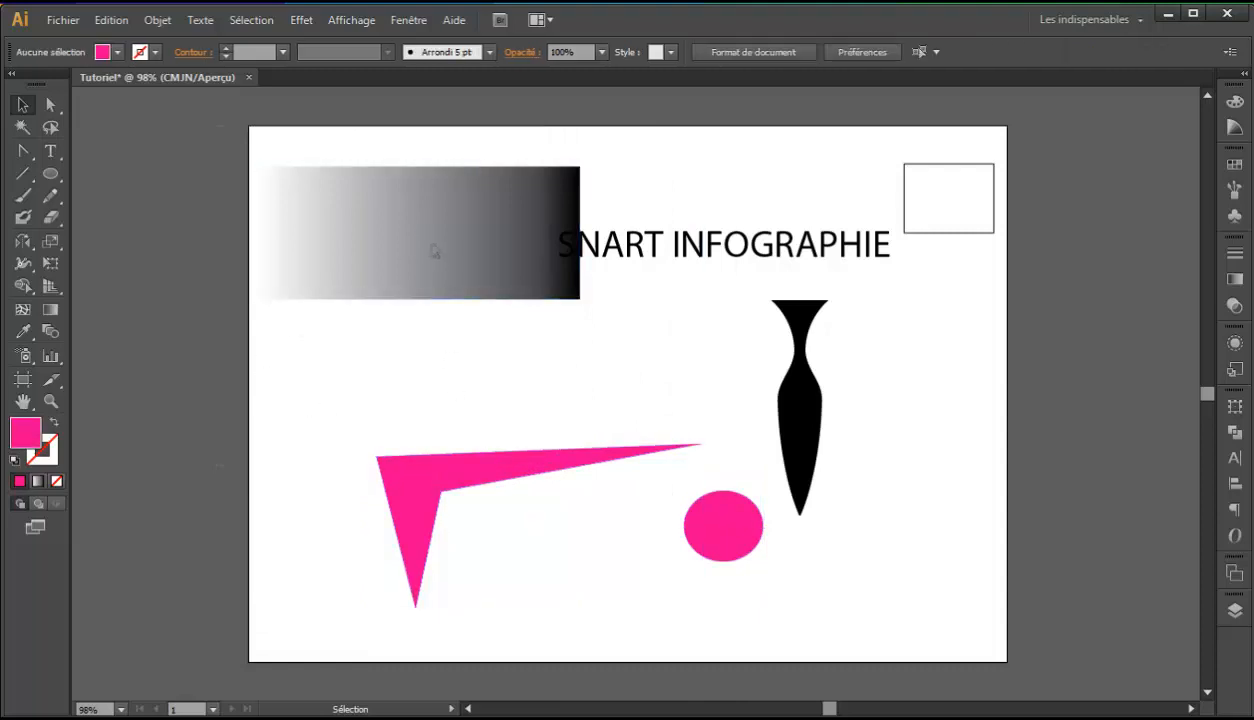
# - Delete all artwork from the artboard, starting with the gradient rectangle
pyautogui.click(428, 250)
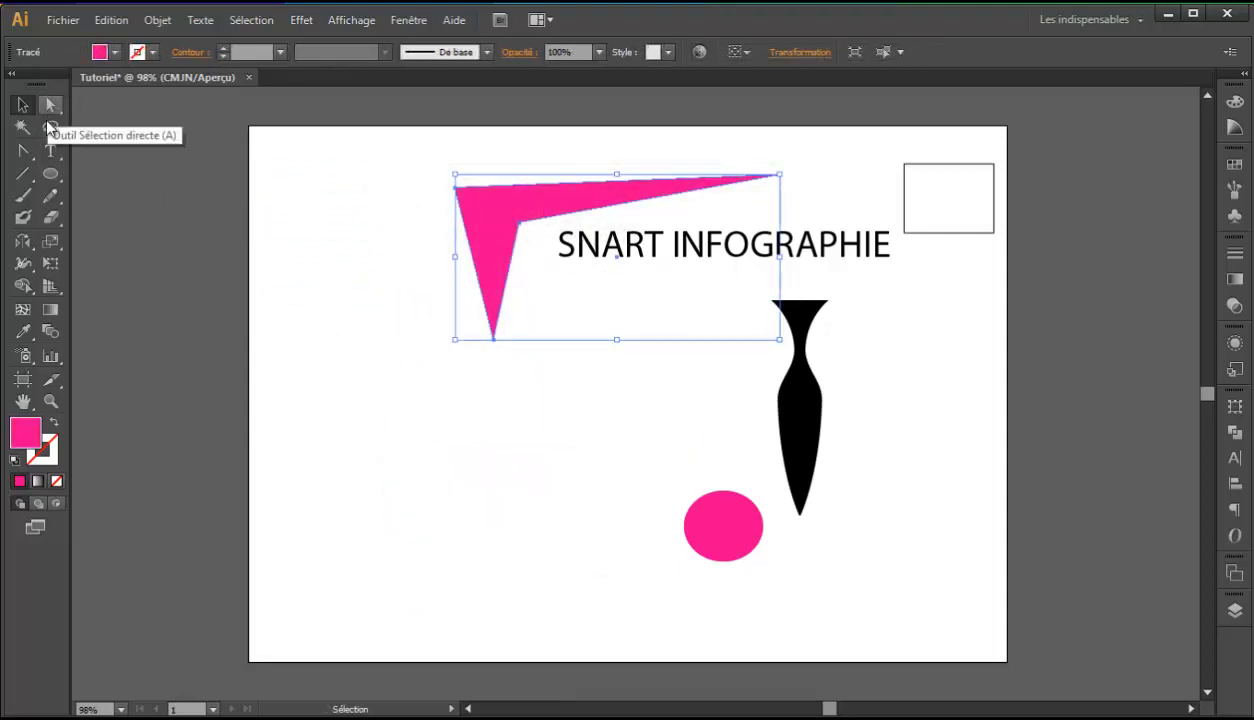
pyautogui.click(461, 425)
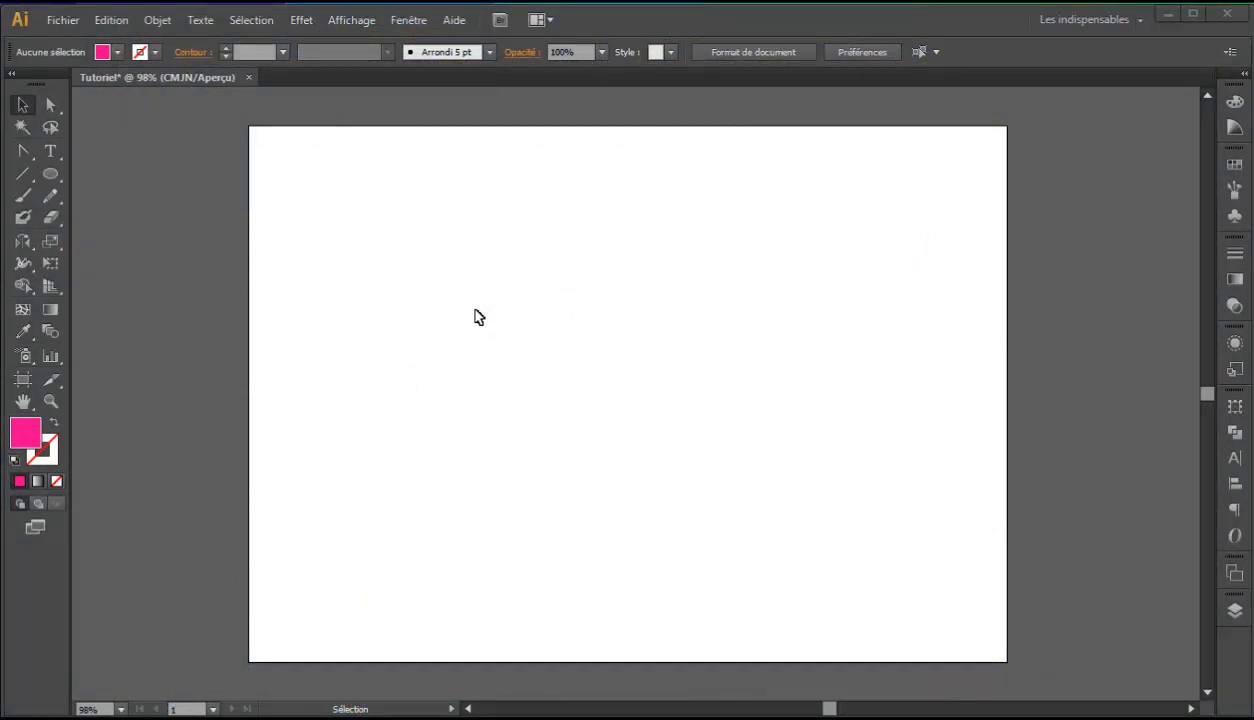
# - Show the rulers and place a horizontal guide about 70 pt below the artboard's top edge and a vertical guide about 400 pt from its left edge
pyautogui.press('v')
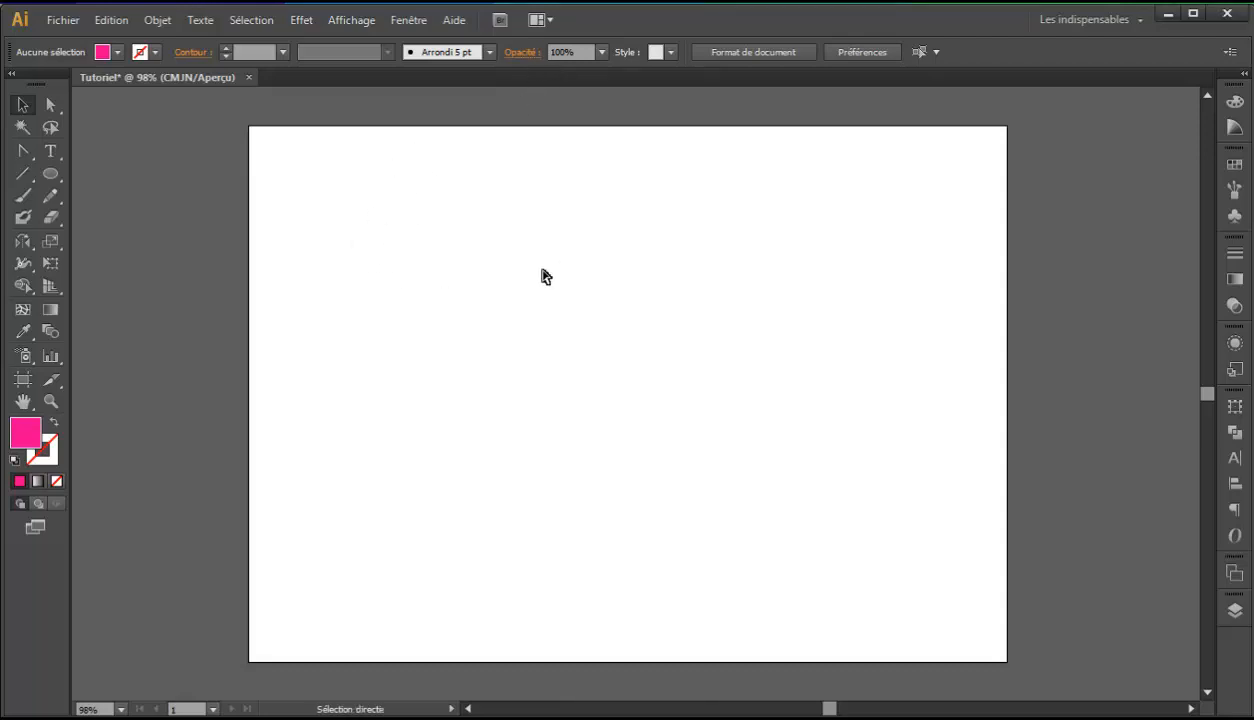
pyautogui.hotkey('ctrl', 'r')
pyautogui.moveTo(598, 95); pyautogui.dragTo(615, 188)
pyautogui.moveTo(83, 291); pyautogui.dragTo(612, 268)
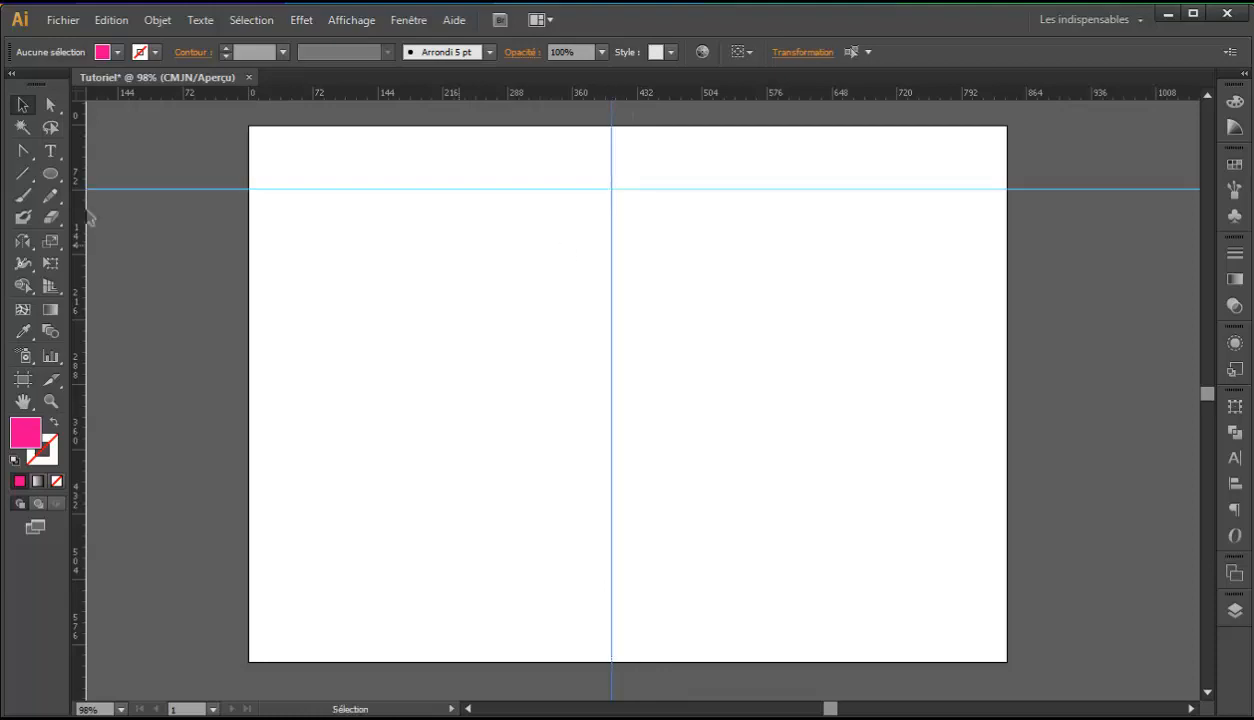
# - Draw a square with its upper-left corner on the guides' intersection and fill it red
pyautogui.moveTo(50, 173); pyautogui.dragTo(130, 215)
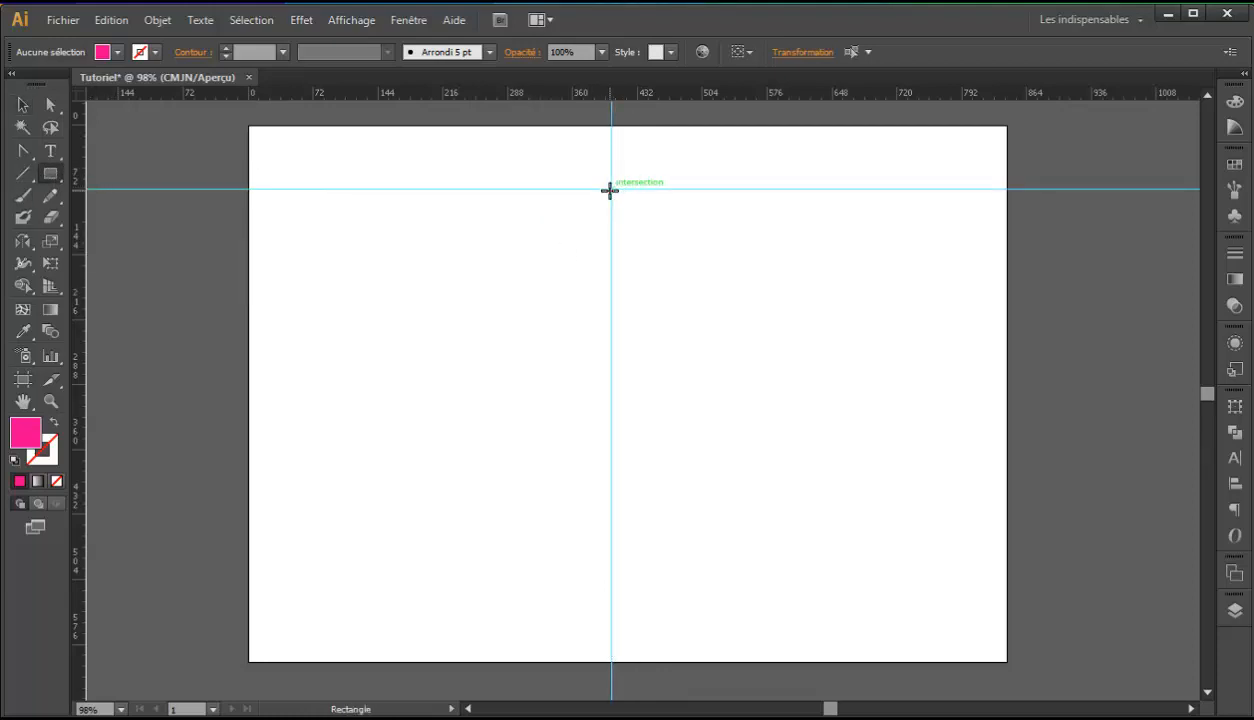
pyautogui.moveTo(611, 188); pyautogui.dragTo(730, 254)
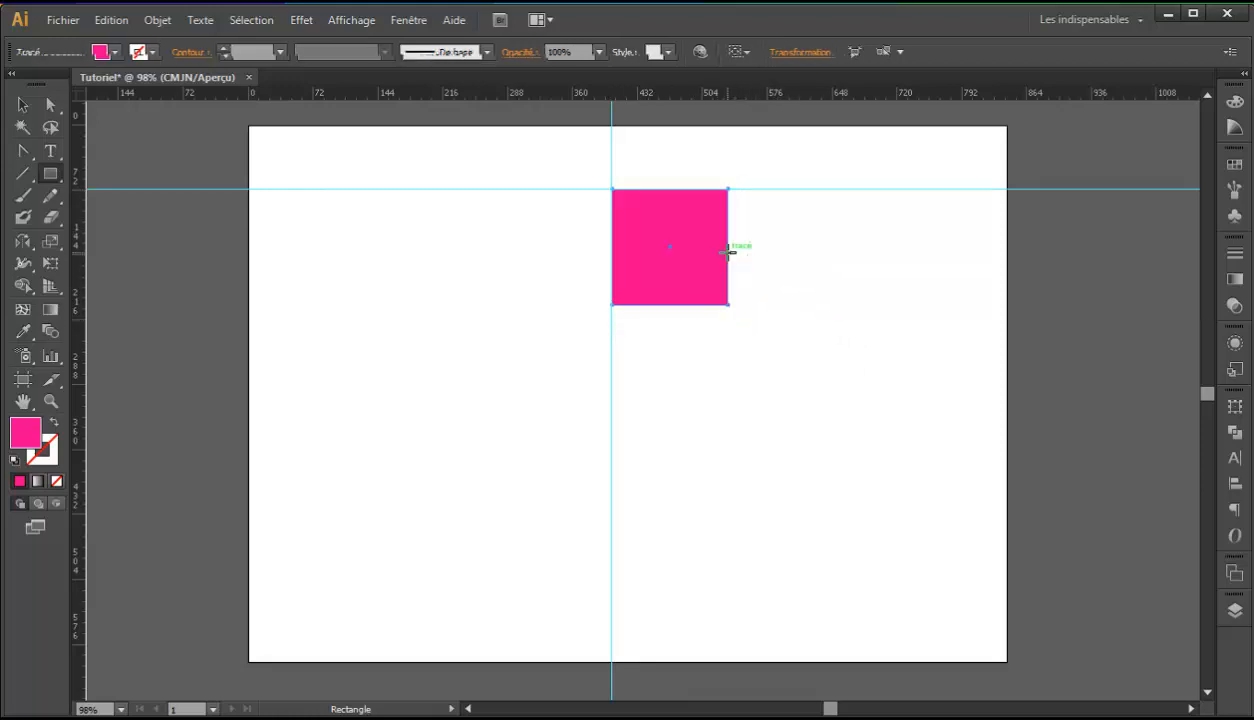
pyautogui.click(99, 52)
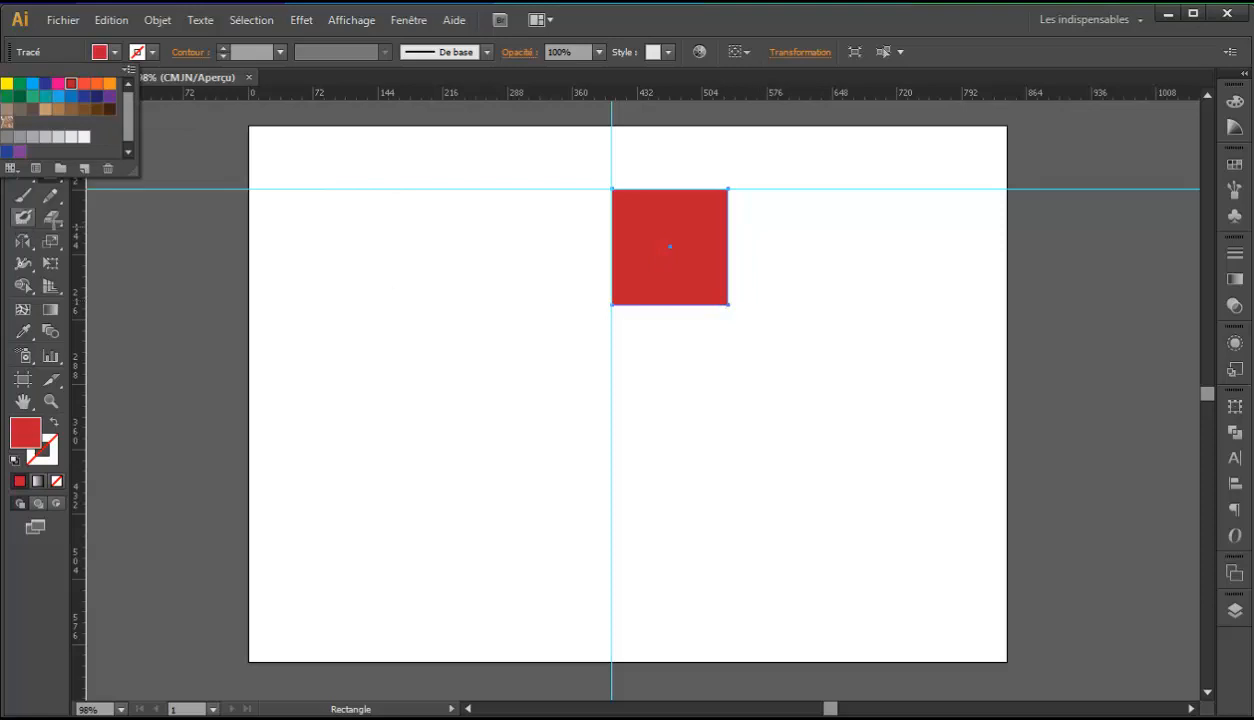
pyautogui.click(216, 205)
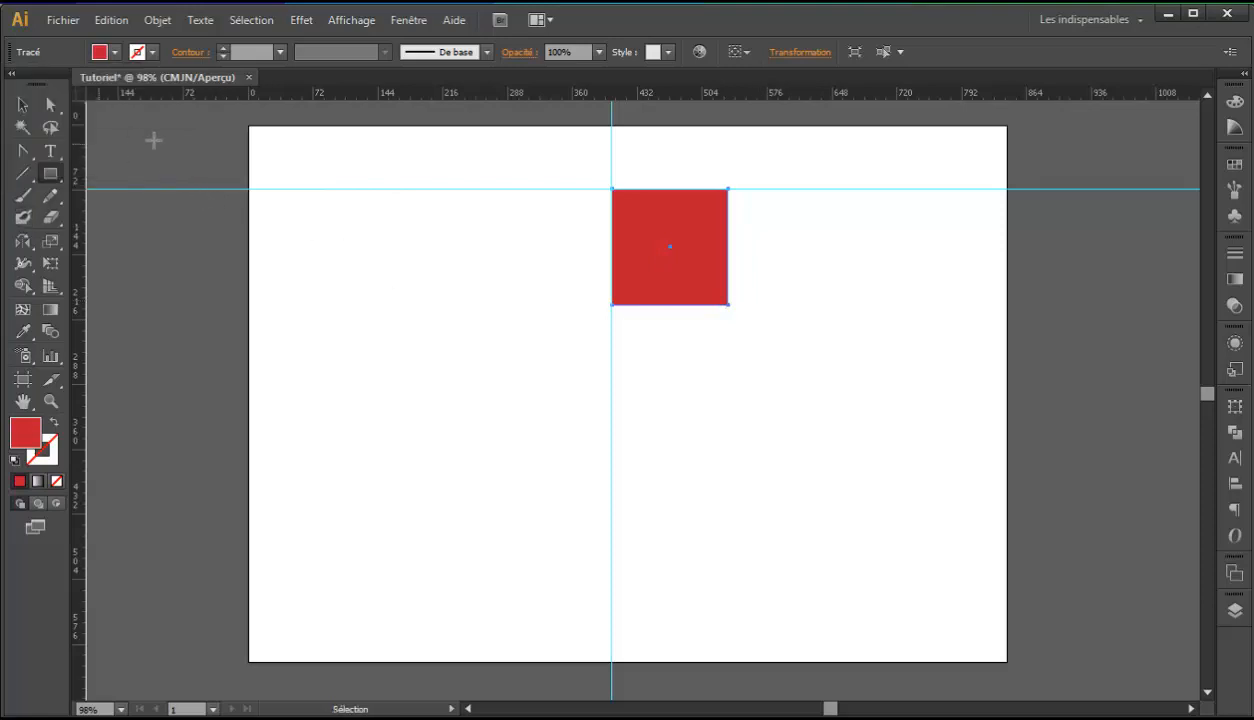
# - Rotate the red square 45° and move it so its top corner sits on the guides' intersection
pyautogui.click(23, 104)
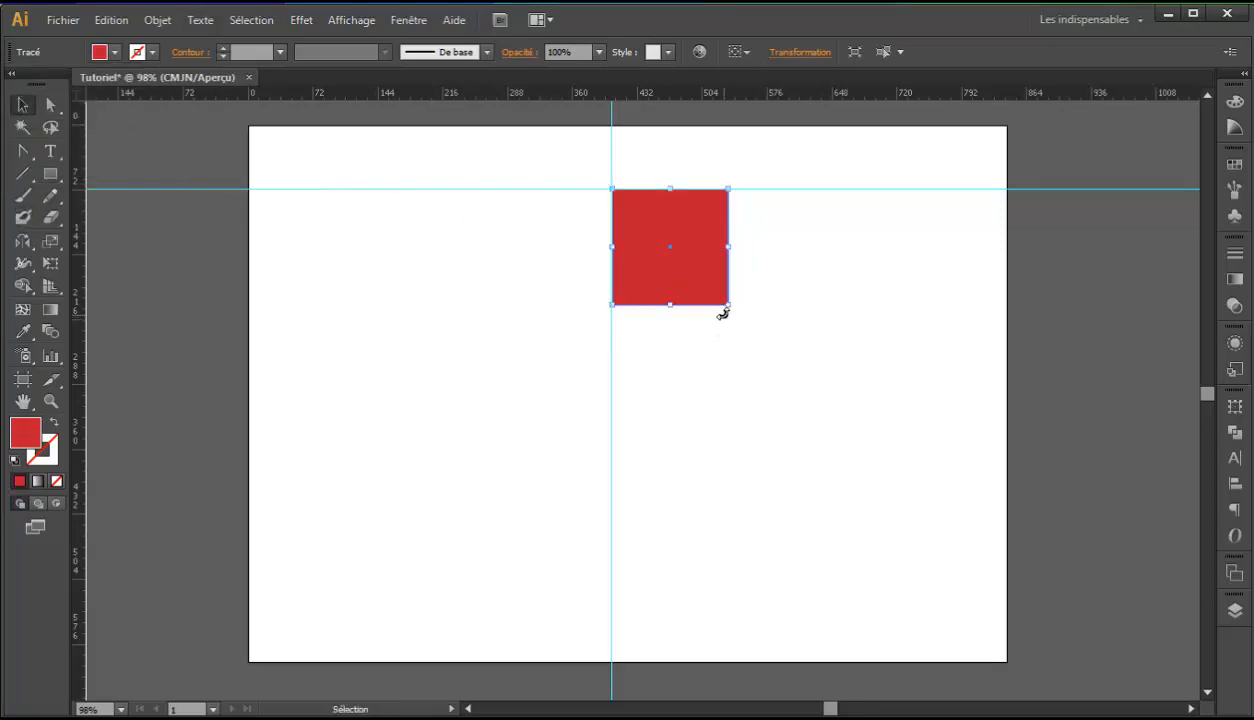
pyautogui.moveTo(735, 313); pyautogui.dragTo(656, 358)
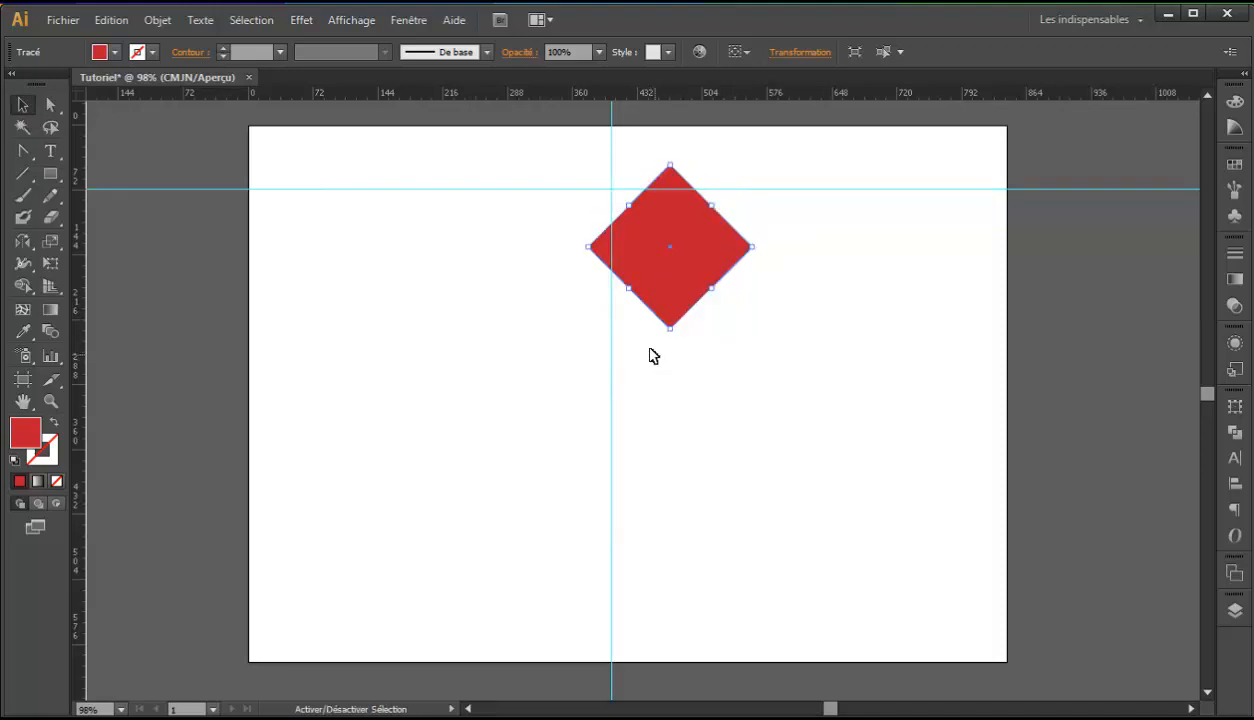
pyautogui.moveTo(686, 250); pyautogui.dragTo(642, 279)
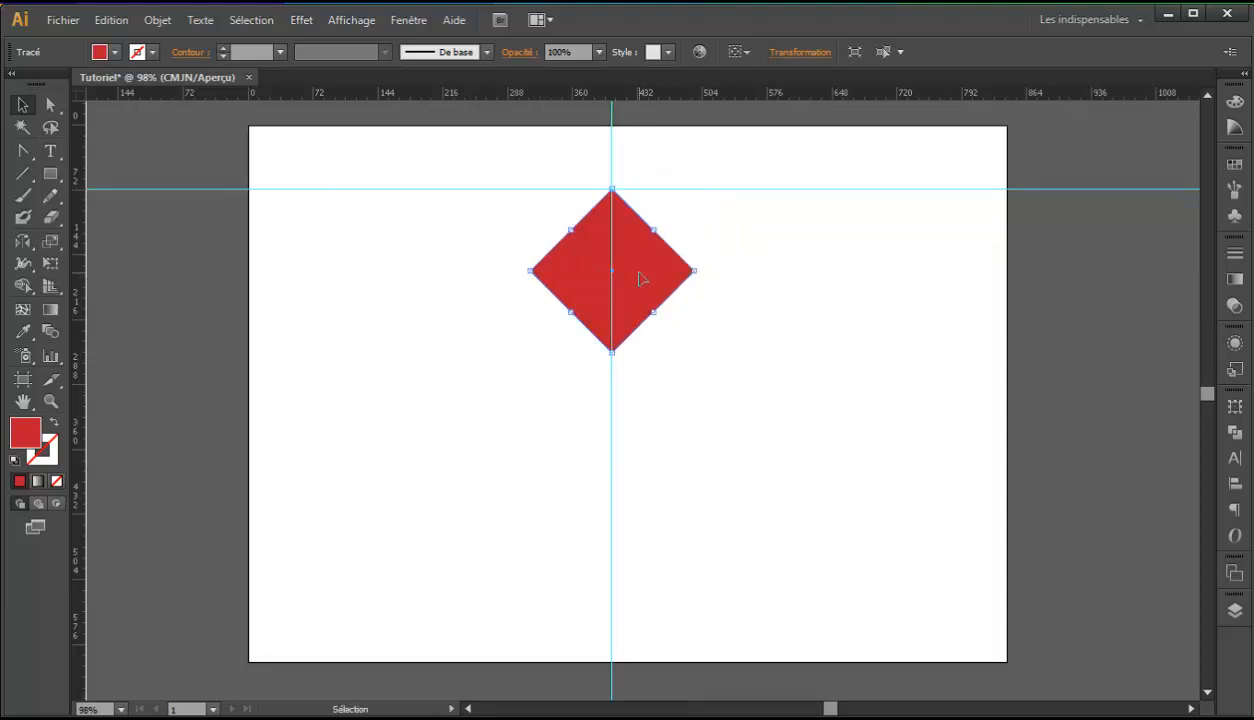
# - Move only the red square's bottom anchor point straight up along the vertical guide to about Y 97 px, forming a chevron
pyautogui.click(754, 340)
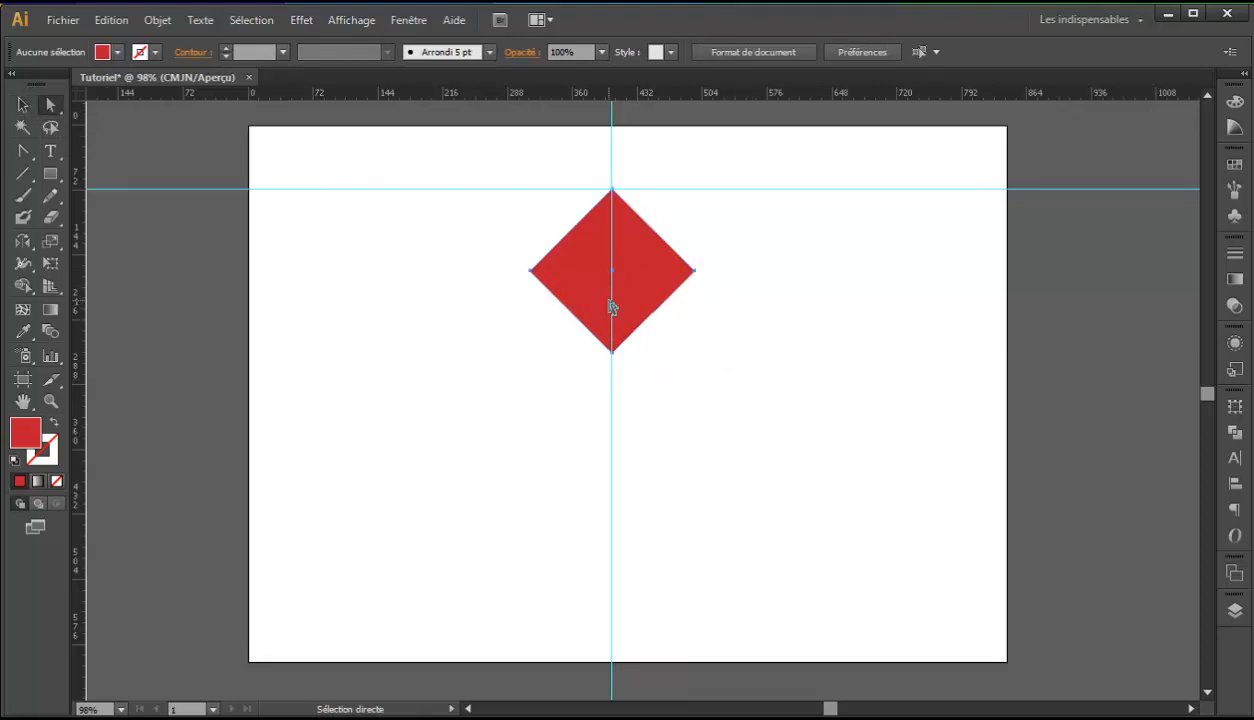
pyautogui.click(612, 351)
pyautogui.moveTo(613, 354); pyautogui.dragTo(612, 214)
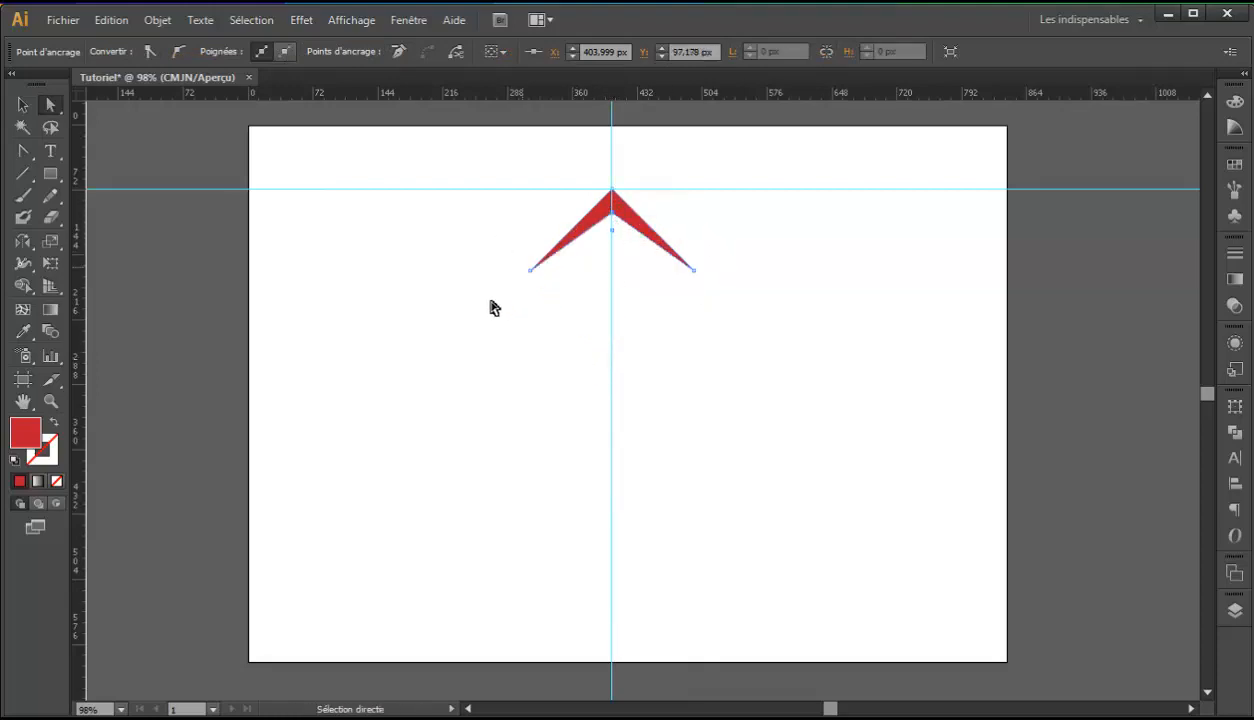
# - Create two copies of the red chevron stacked directly below the original along the vertical guide
pyautogui.press('v')
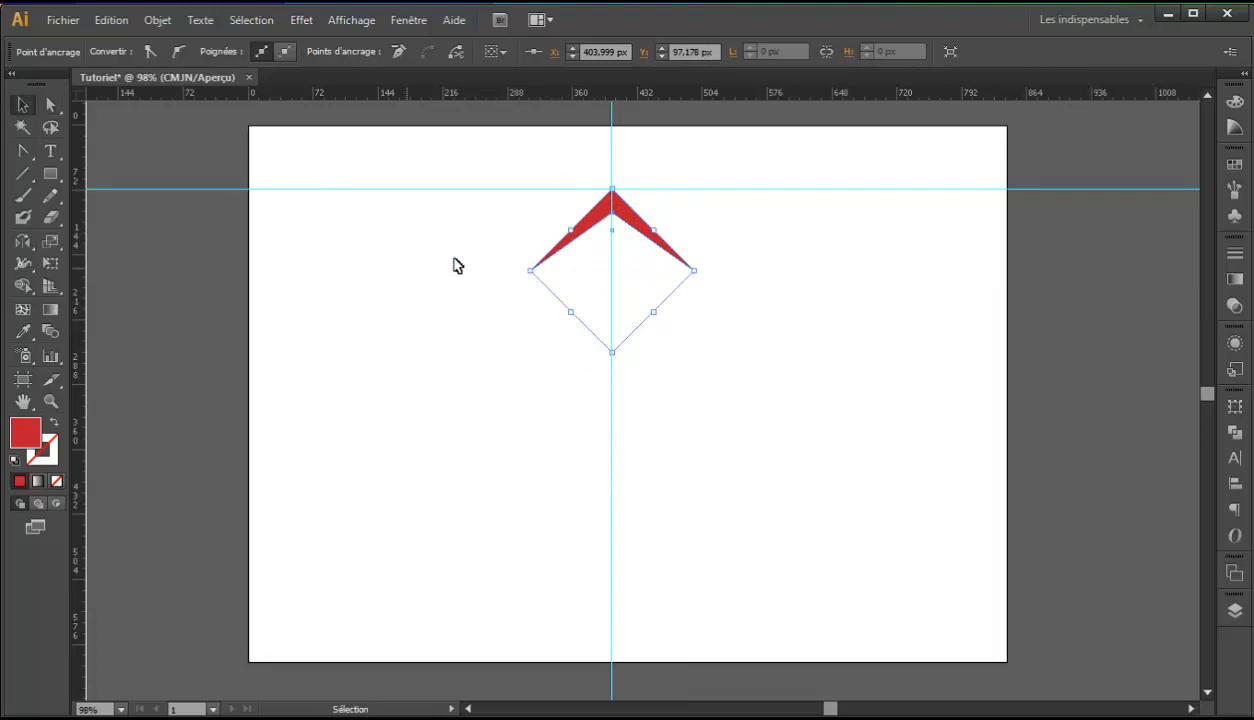
pyautogui.click(455, 265)
pyautogui.click(596, 220)
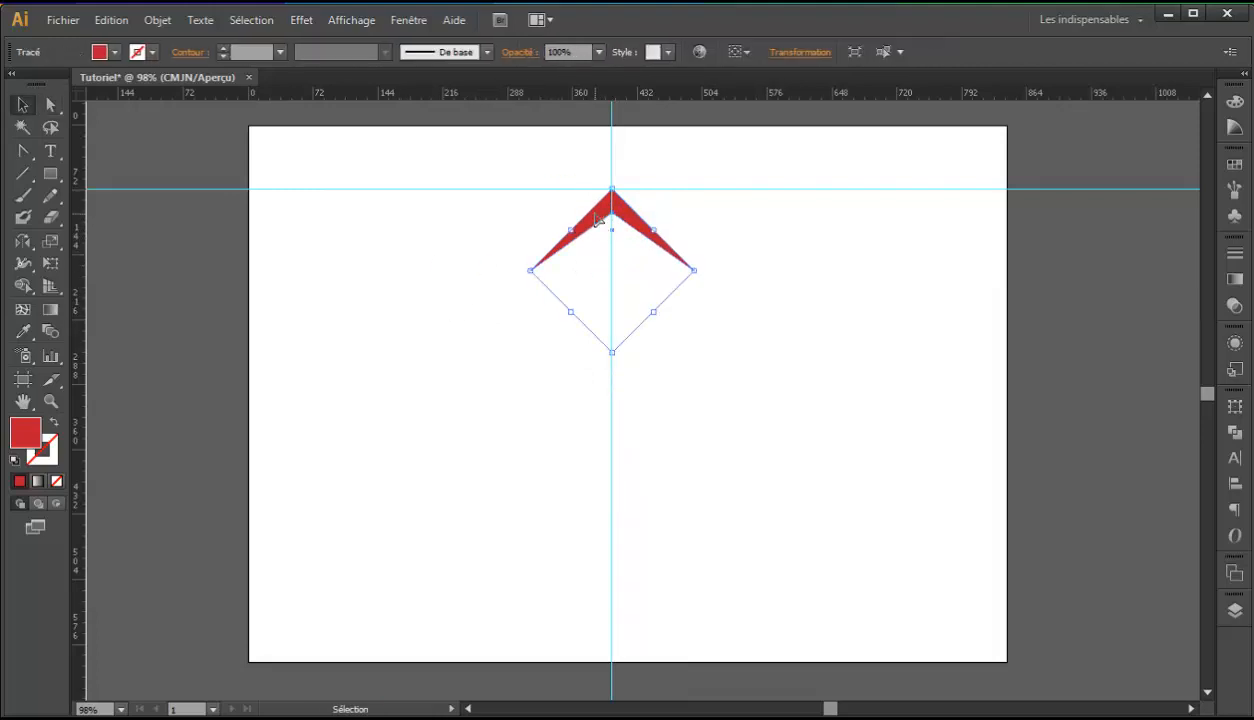
pyautogui.moveTo(595, 213); pyautogui.dragTo(598, 288)
pyautogui.click(458, 343)
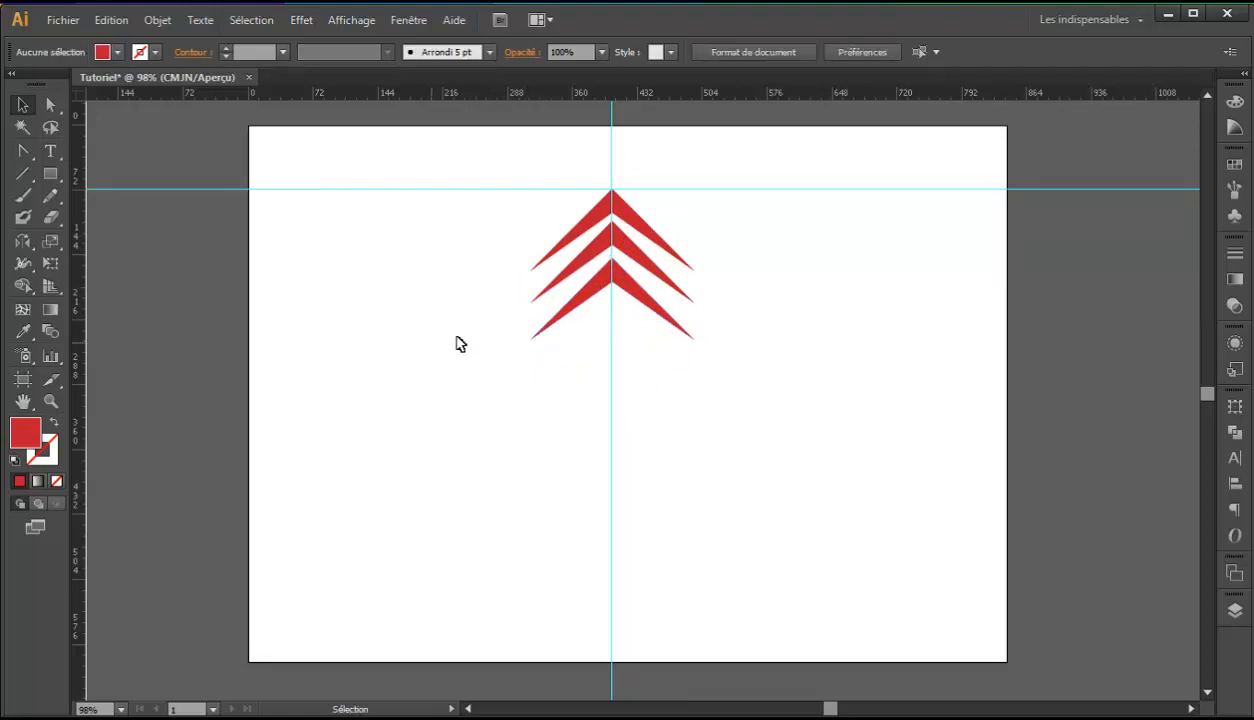
# - Fill the middle chevron with light blue
pyautogui.click(590, 243)
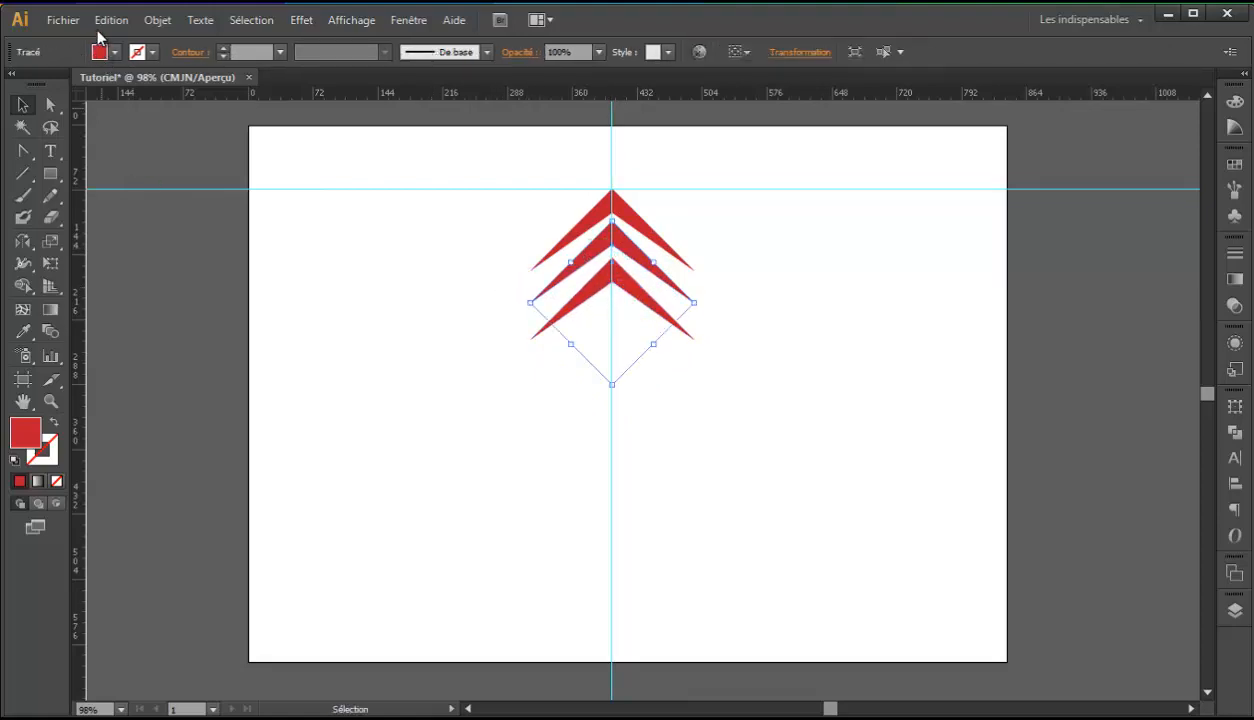
pyautogui.click(117, 56)
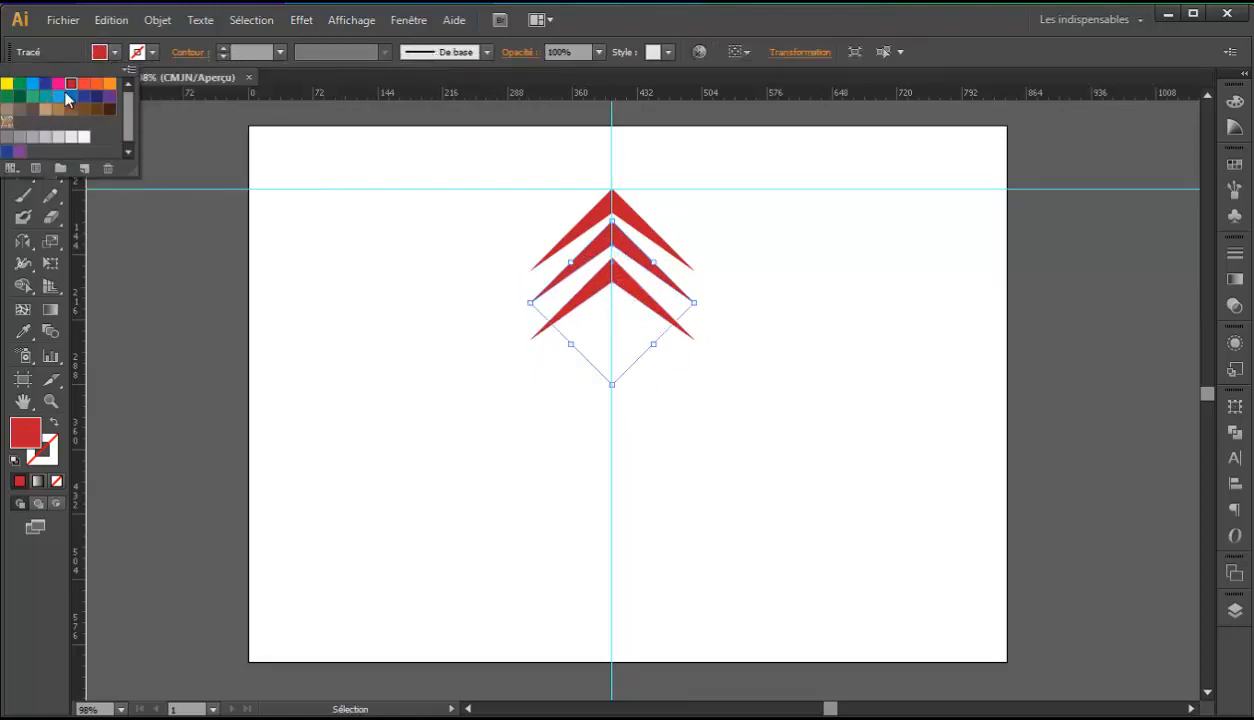
pyautogui.click(36, 90)
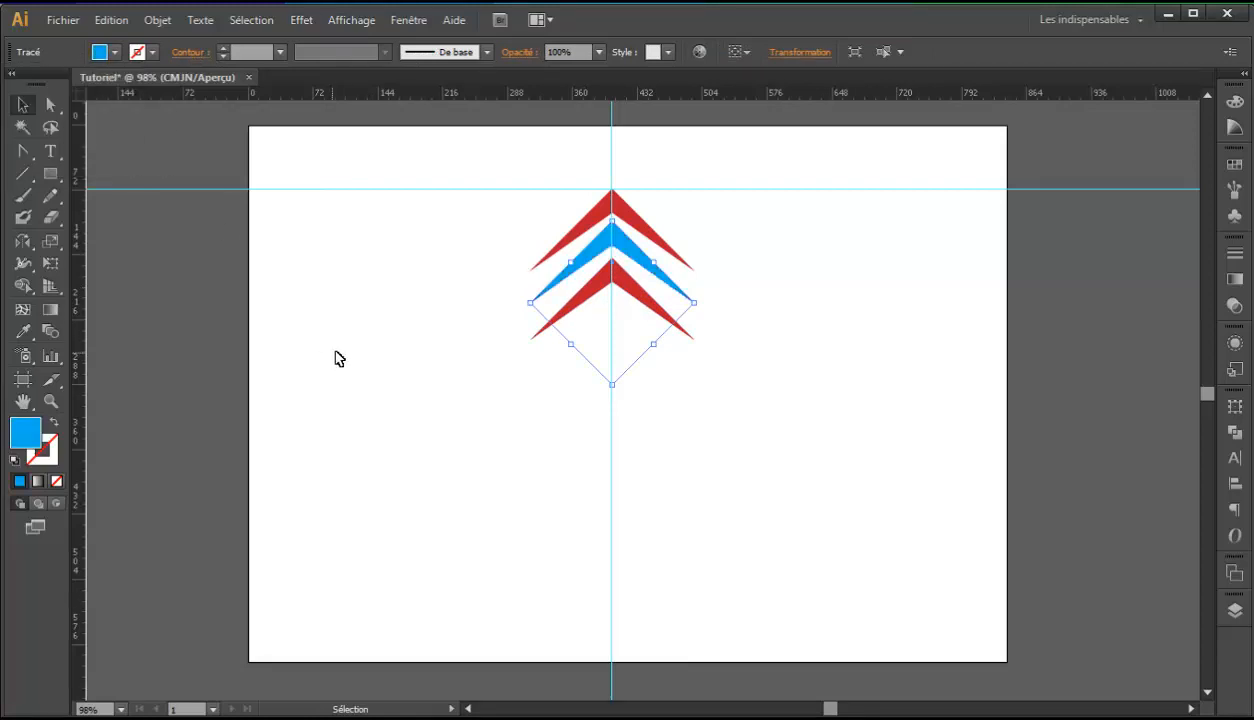
# - Move all three chevrons together about 234 px left and 102 px down, and delete both guides
pyautogui.click(438, 300)
pyautogui.moveTo(501, 218); pyautogui.dragTo(694, 336)
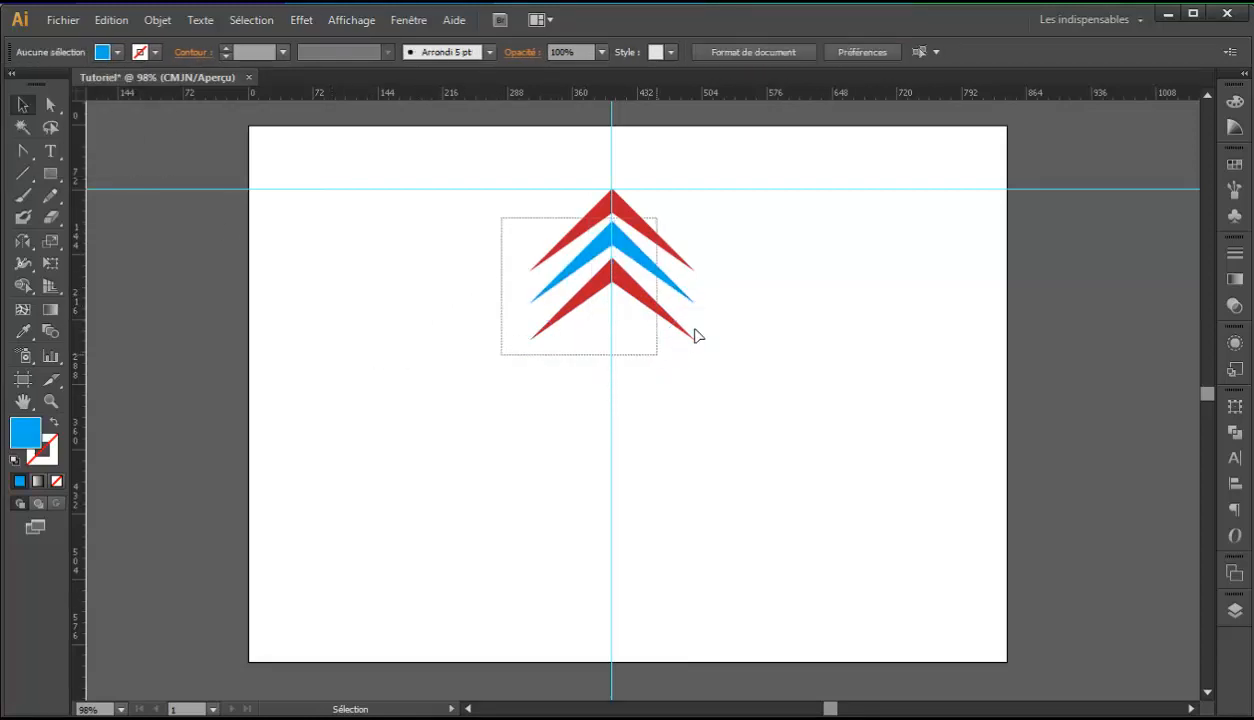
pyautogui.click(417, 265)
pyautogui.moveTo(504, 217); pyautogui.dragTo(559, 330)
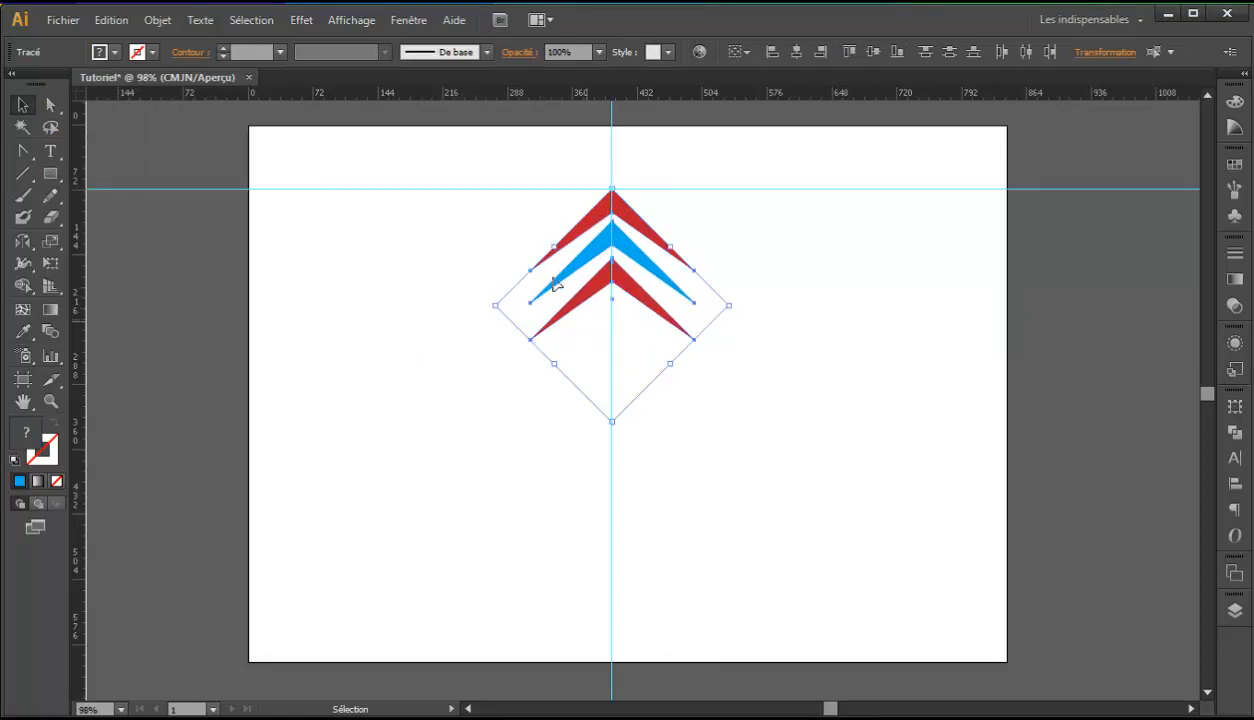
pyautogui.moveTo(568, 279); pyautogui.dragTo(358, 362)
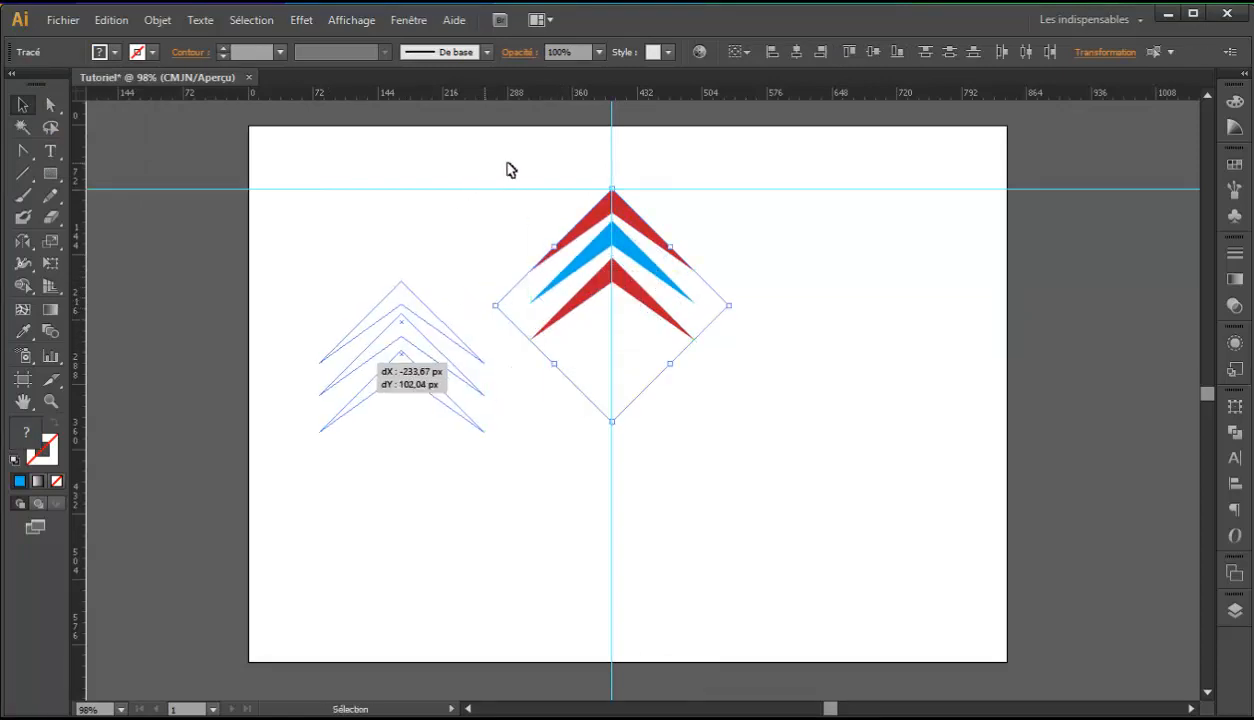
pyautogui.moveTo(510, 168); pyautogui.dragTo(680, 258)
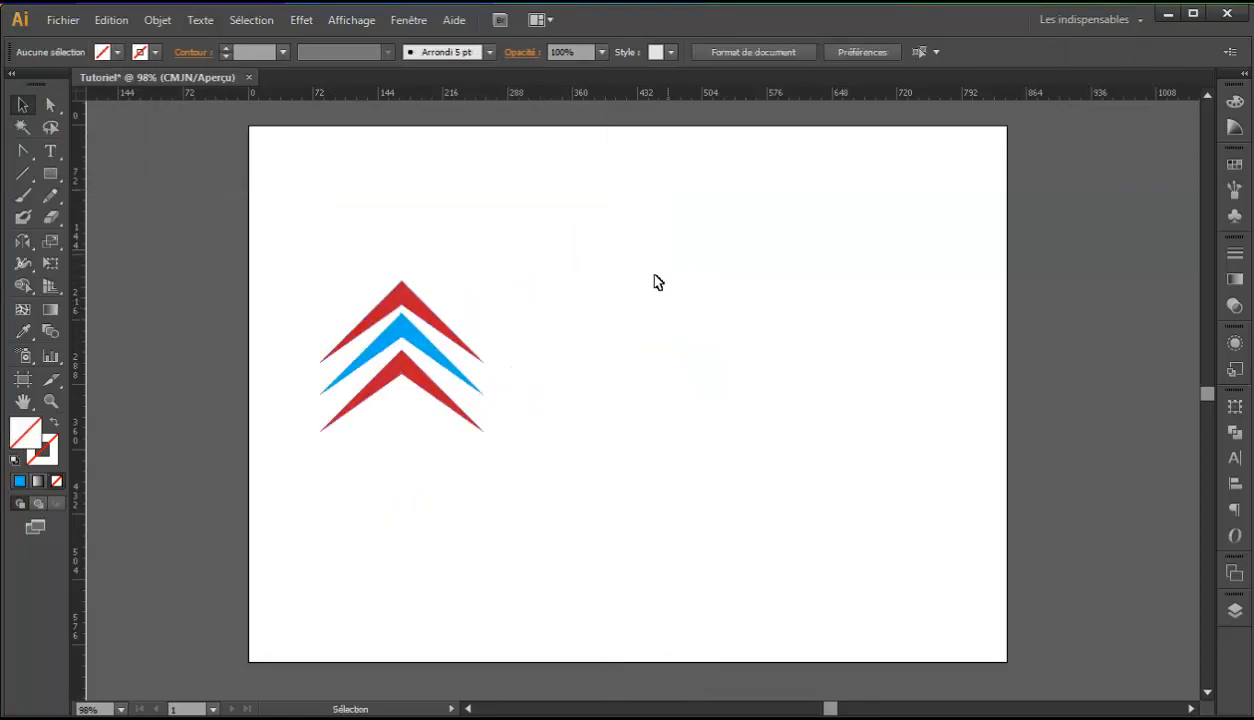
# - Scale the three chevrons down proportionally to slightly over half size and place them a little left of the artboard's center
pyautogui.moveTo(328, 276); pyautogui.dragTo(484, 410)
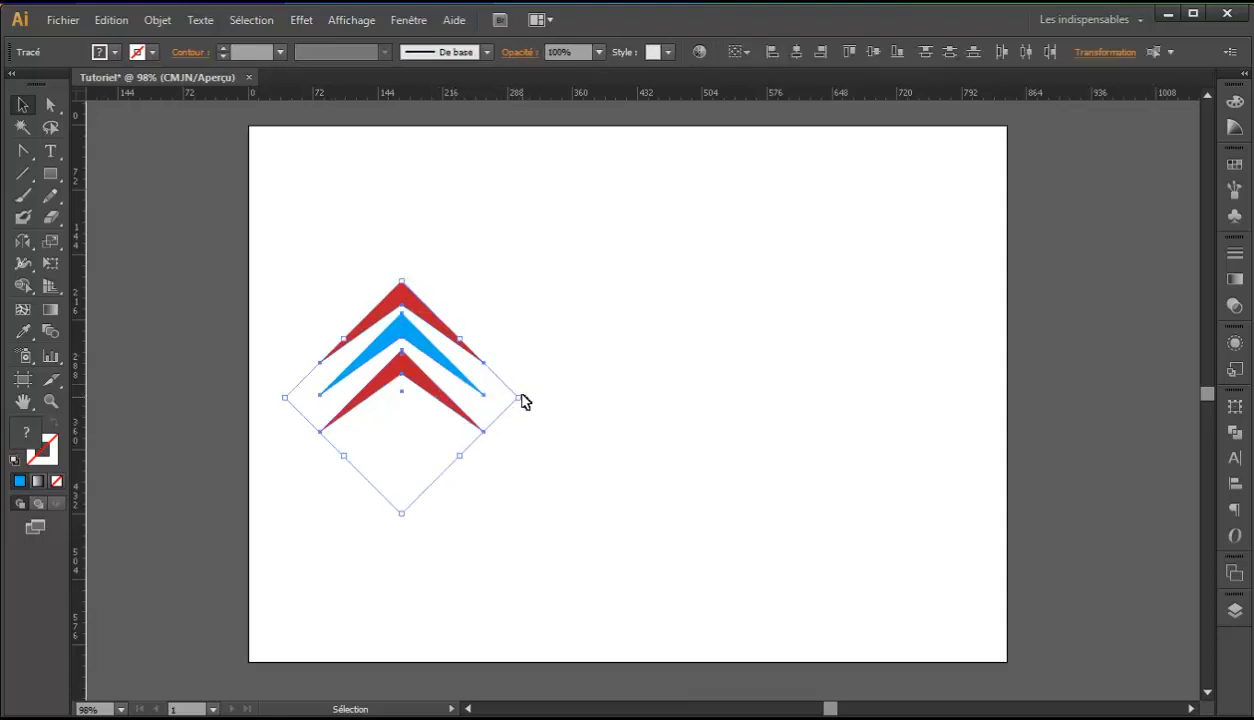
pyautogui.moveTo(519, 396); pyautogui.dragTo(455, 395)
pyautogui.click(431, 327)
# - Draw an unfilled square around the three chevrons and give its stroke the blue-to-transparent gradient swatch
pyautogui.click(51, 174)
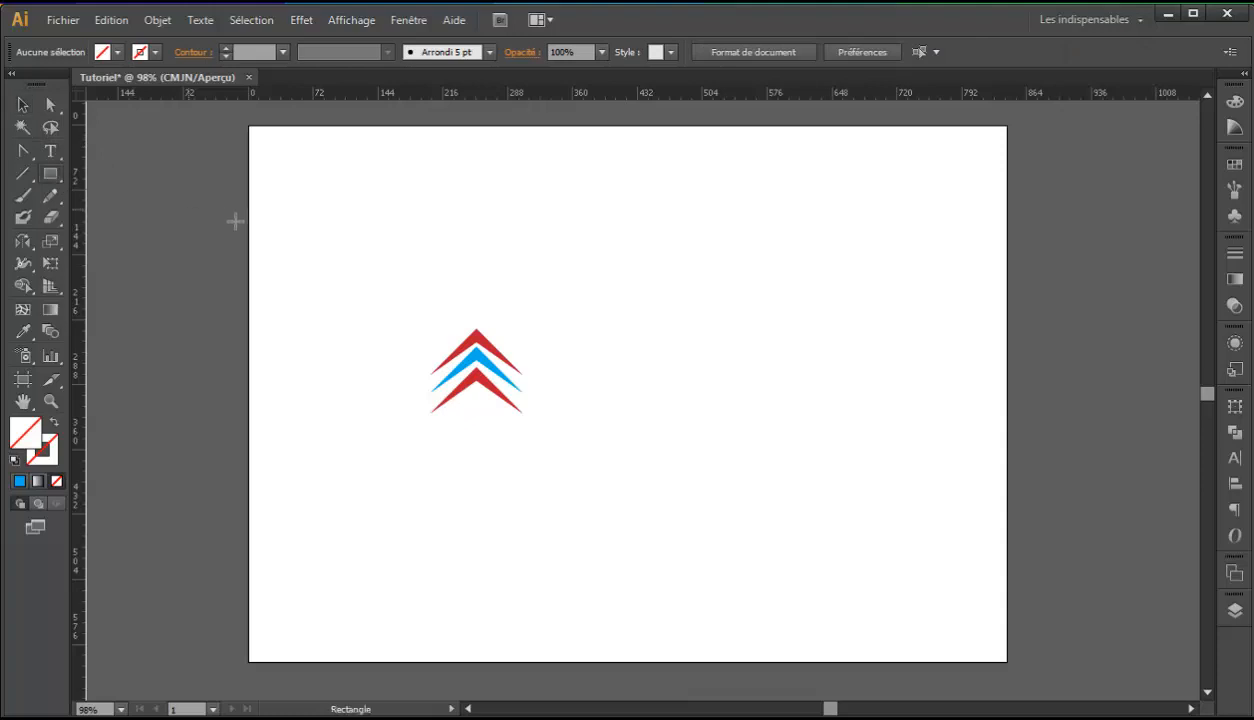
pyautogui.moveTo(414, 322); pyautogui.dragTo(537, 440)
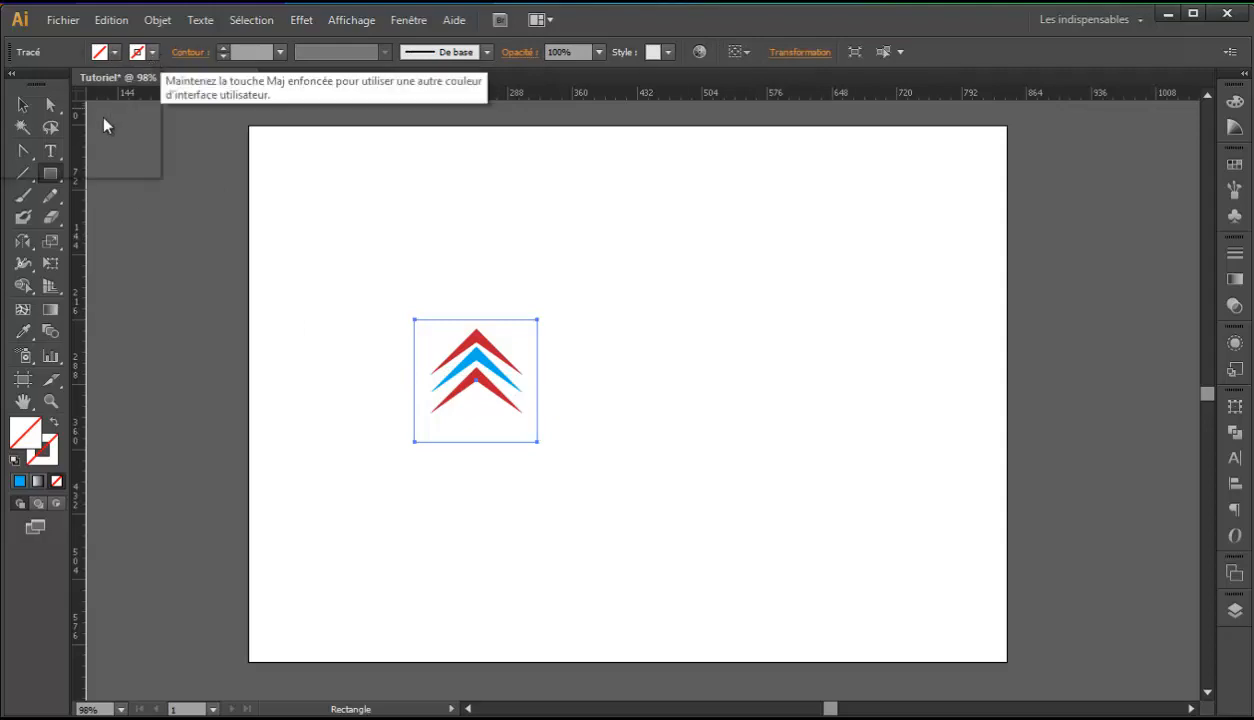
pyautogui.click(152, 52)
pyautogui.click(4, 122)
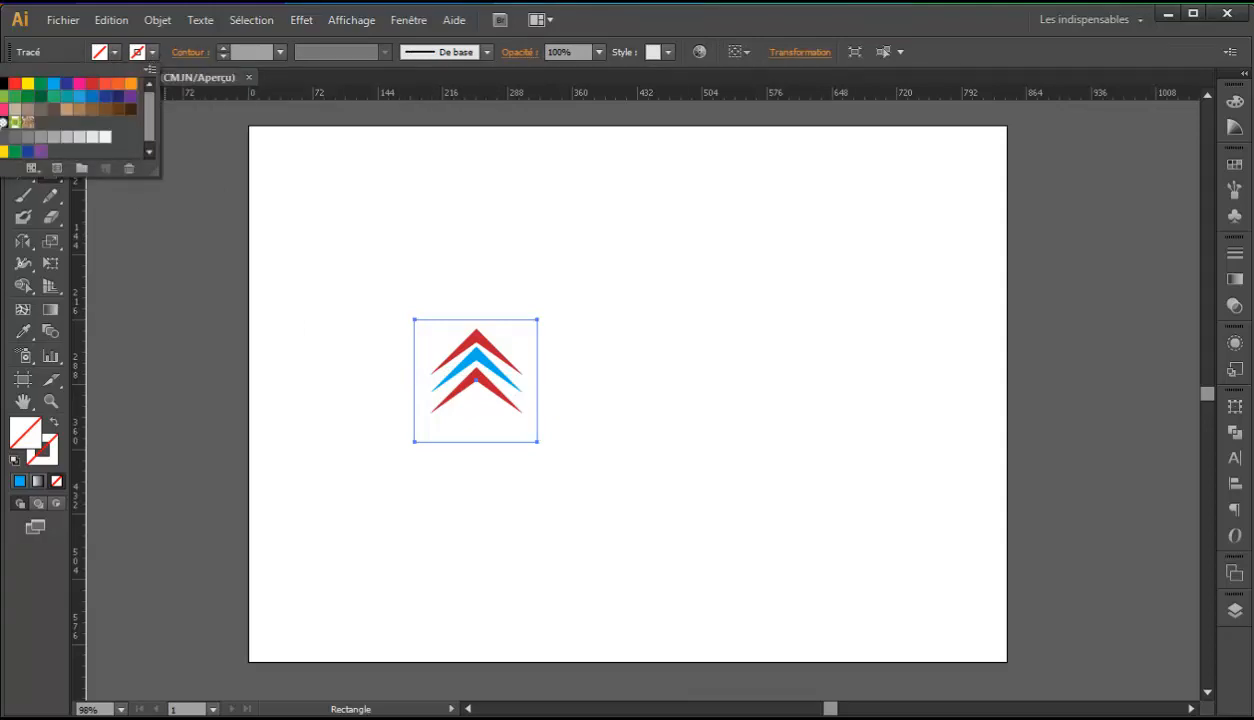
# - Set the square frame's stroke weight to 3 pt
pyautogui.click(222, 48)
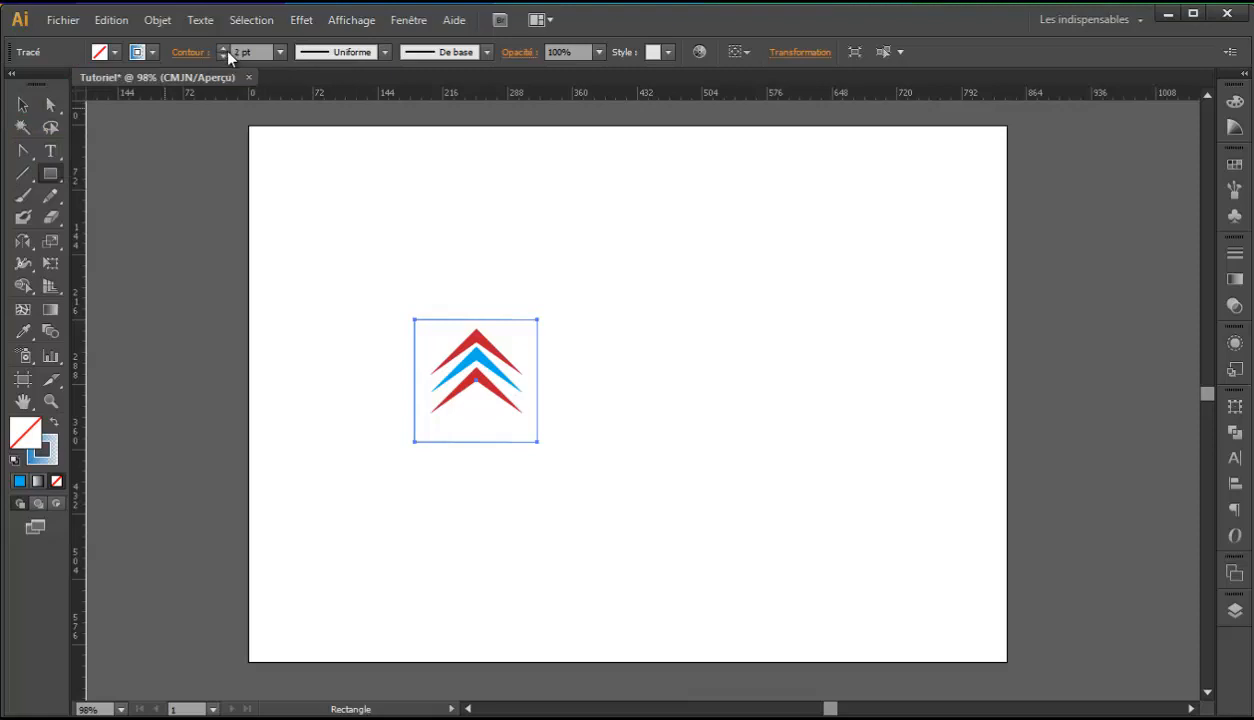
pyautogui.click(222, 48)
pyautogui.click(222, 48)
pyautogui.click(222, 48)
pyautogui.click(222, 48)
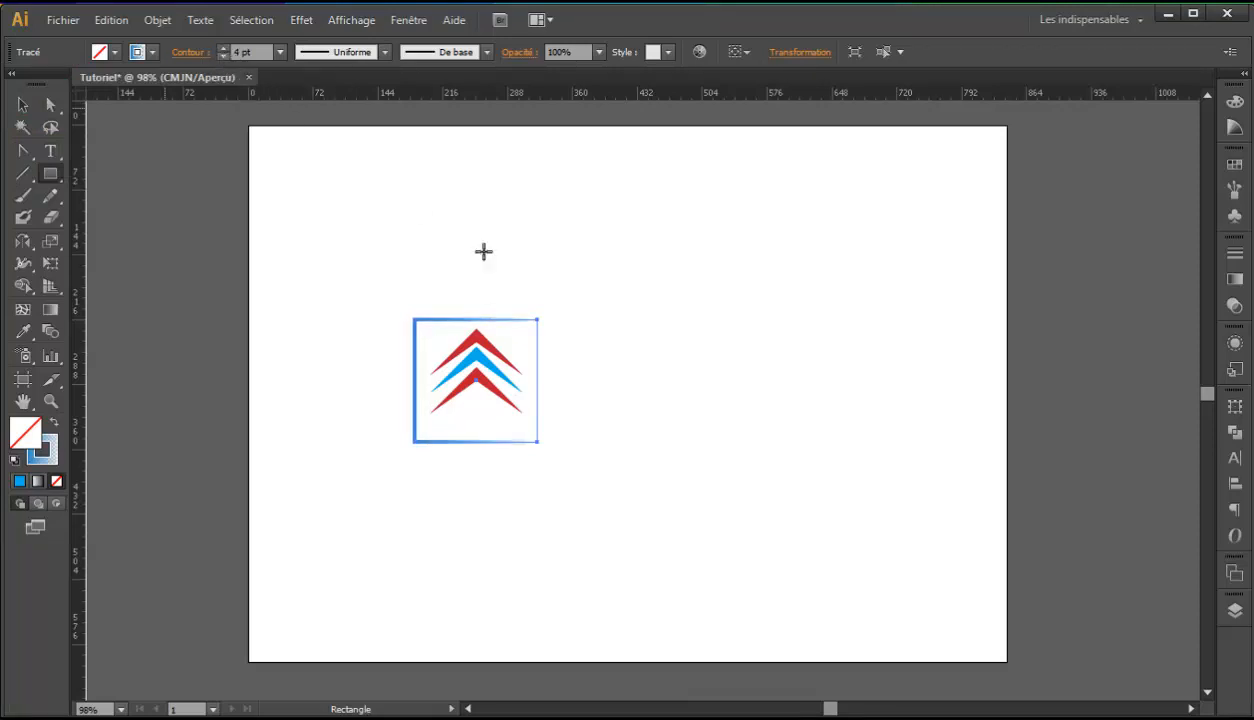
pyautogui.click(222, 57)
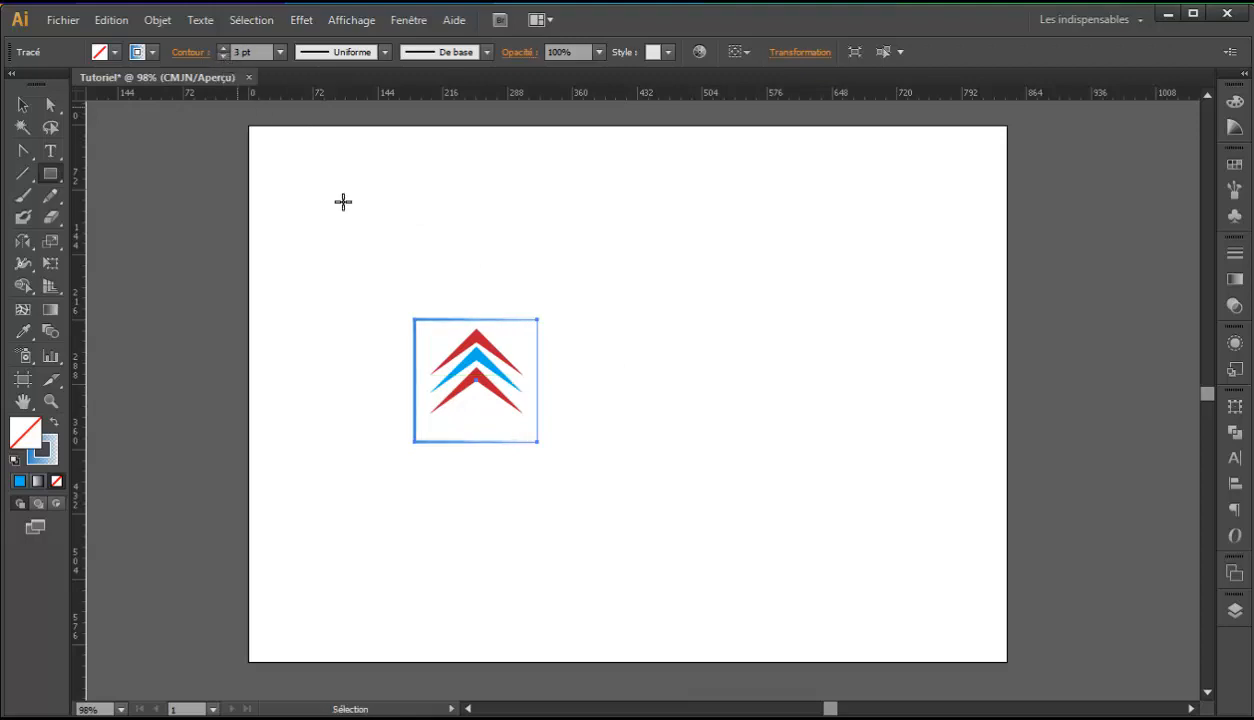
# - Nudge the gradient frame about 7 px right and 9 px up to adjust its position around the chevrons
pyautogui.press('v')
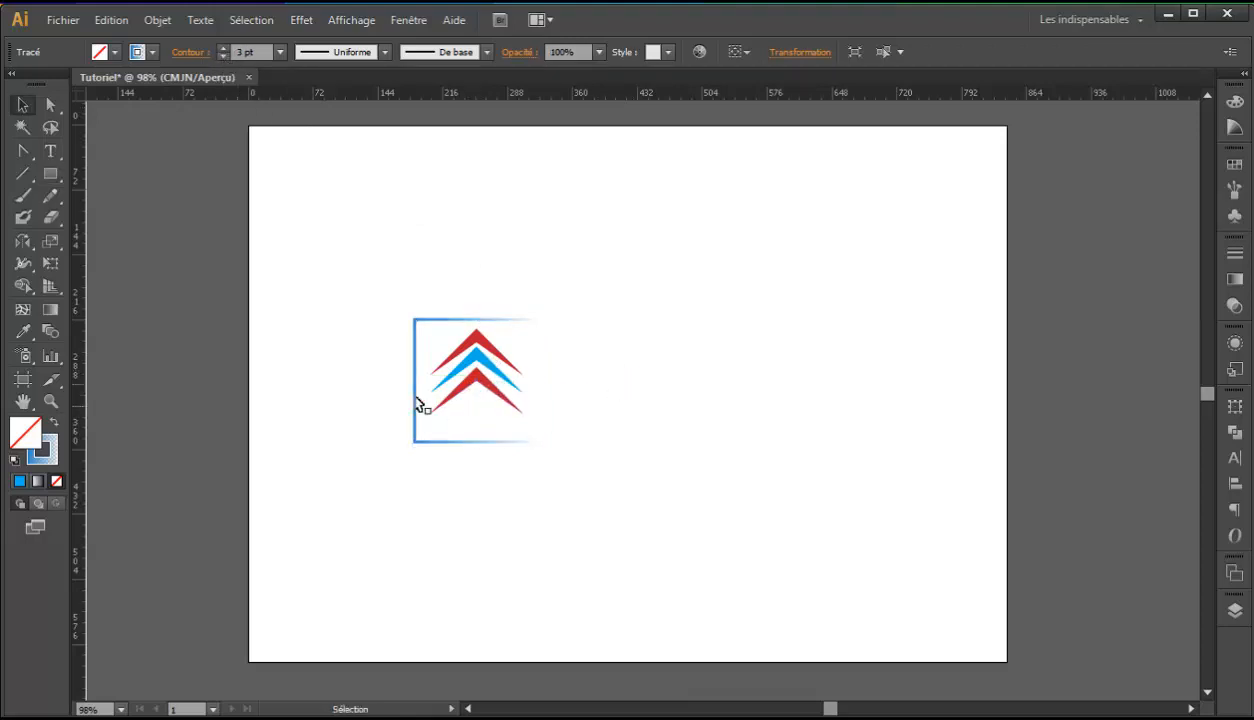
pyautogui.click(409, 395)
pyautogui.click(414, 402)
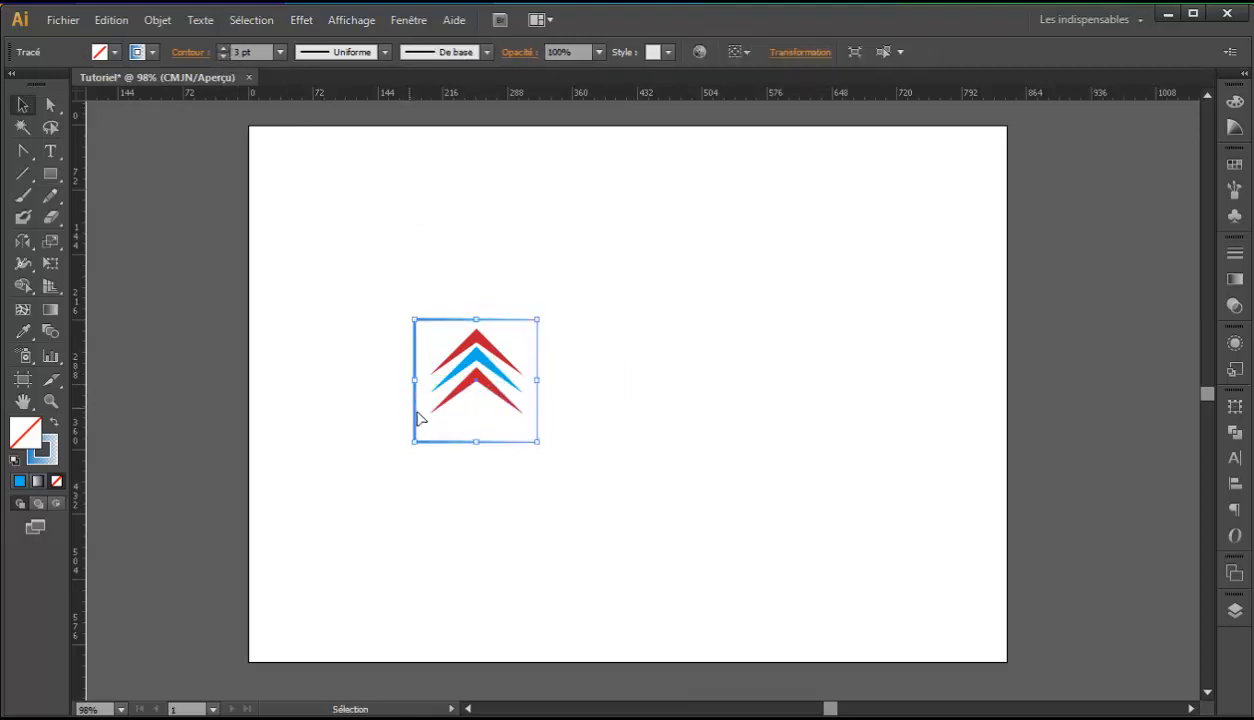
pyautogui.press('Right')
pyautogui.press('Right')
pyautogui.press('Right')
pyautogui.press('Right')
pyautogui.press('Right')
pyautogui.press('Right')
pyautogui.press('Right')
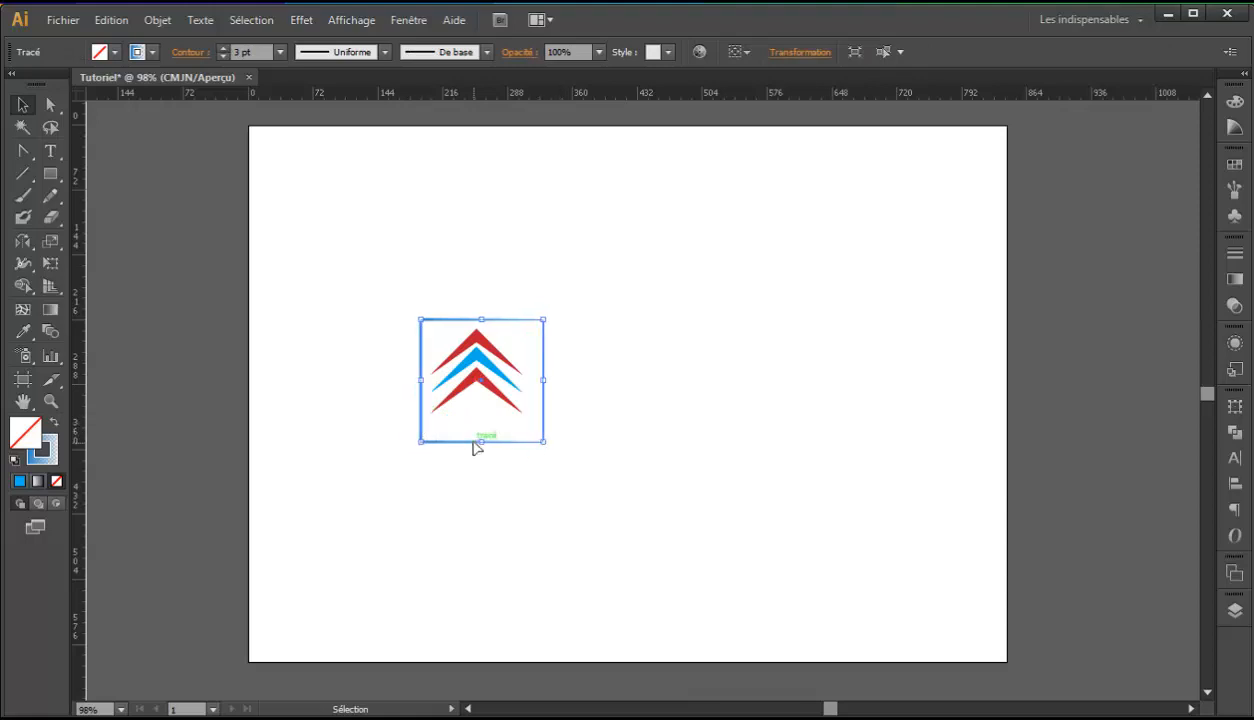
pyautogui.press('Up')
pyautogui.press('Up')
pyautogui.press('Up')
pyautogui.press('Up')
pyautogui.press('Up')
pyautogui.press('Up')
pyautogui.press('Up')
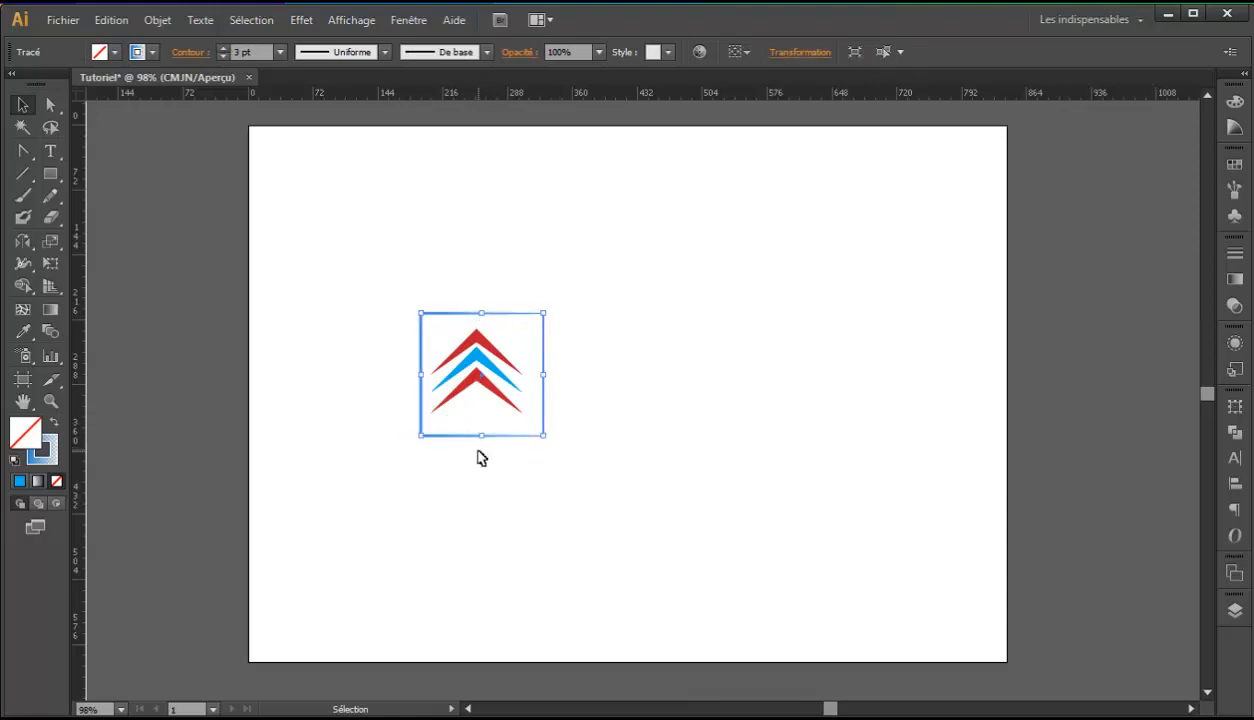
pyautogui.click(391, 382)
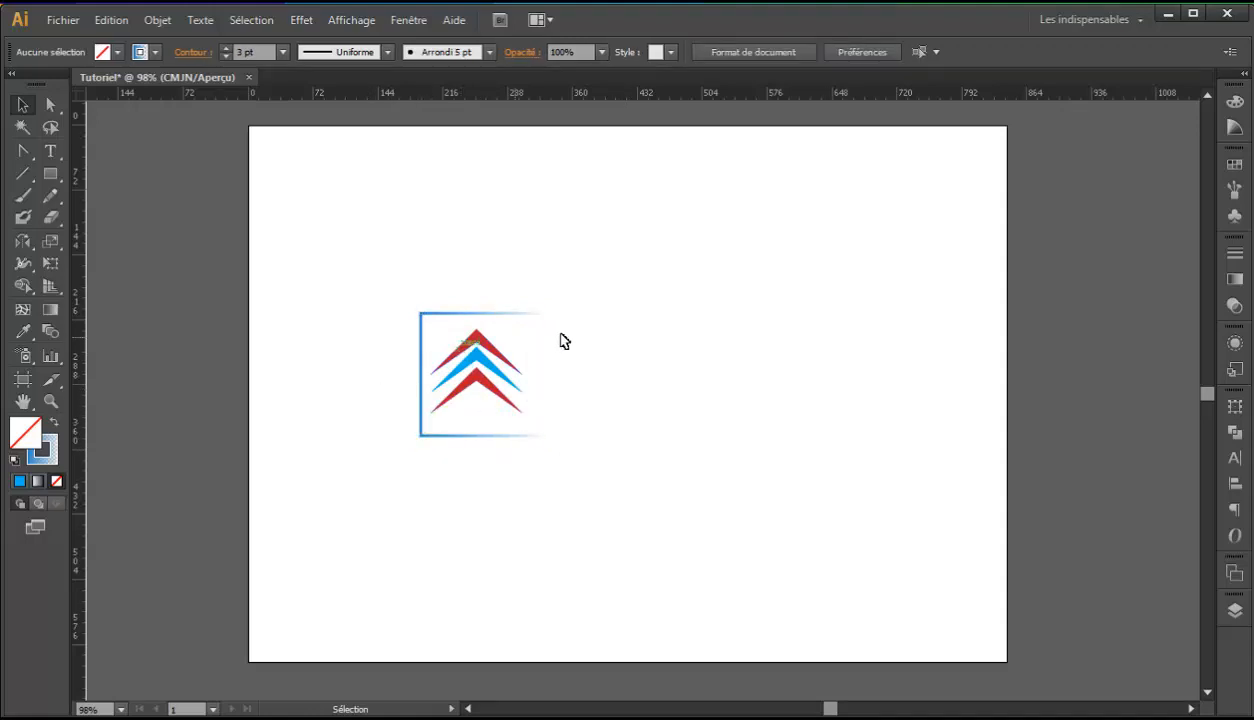
pyautogui.click(440, 433)
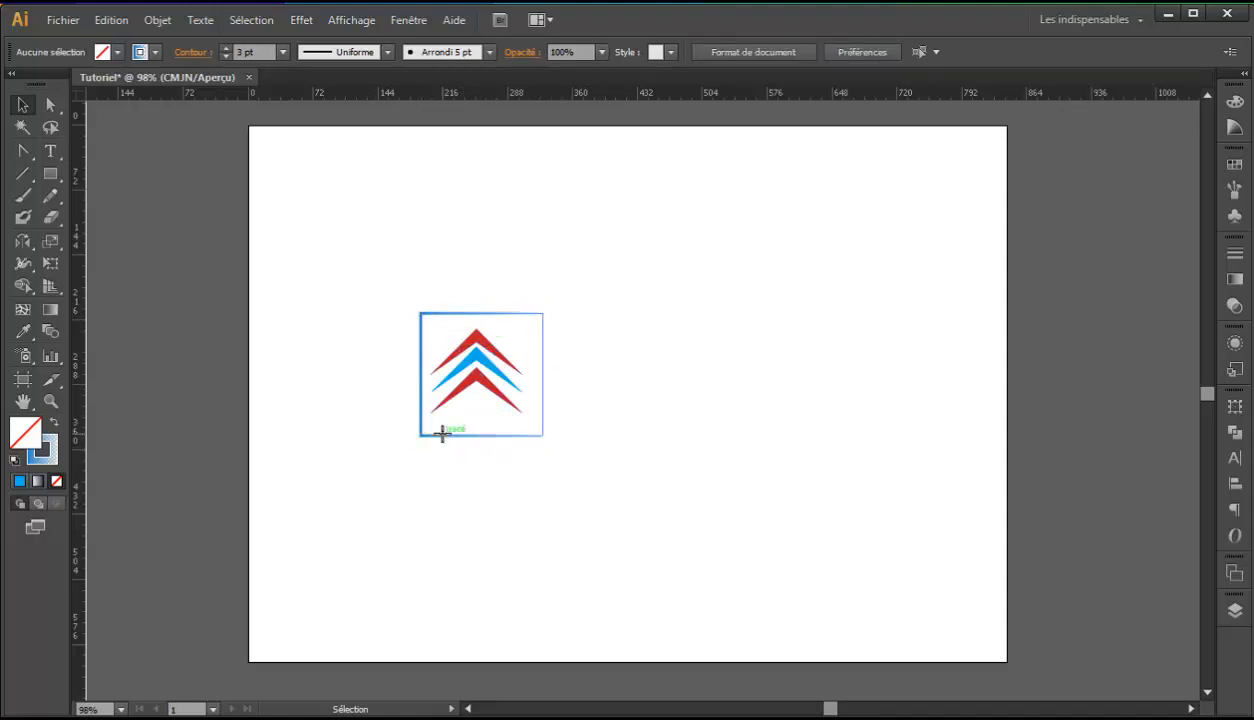
pyautogui.click(683, 421)
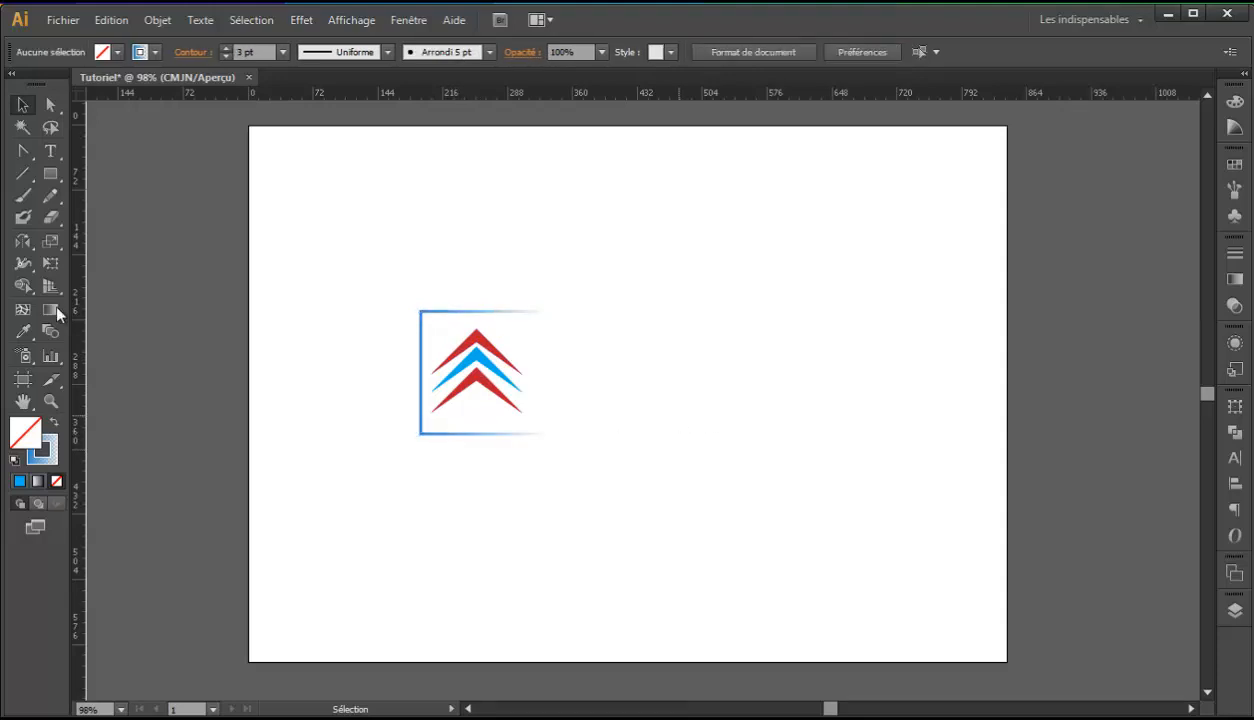
# - Start a line of text to the right of the framed chevrons
pyautogui.click(50, 150)
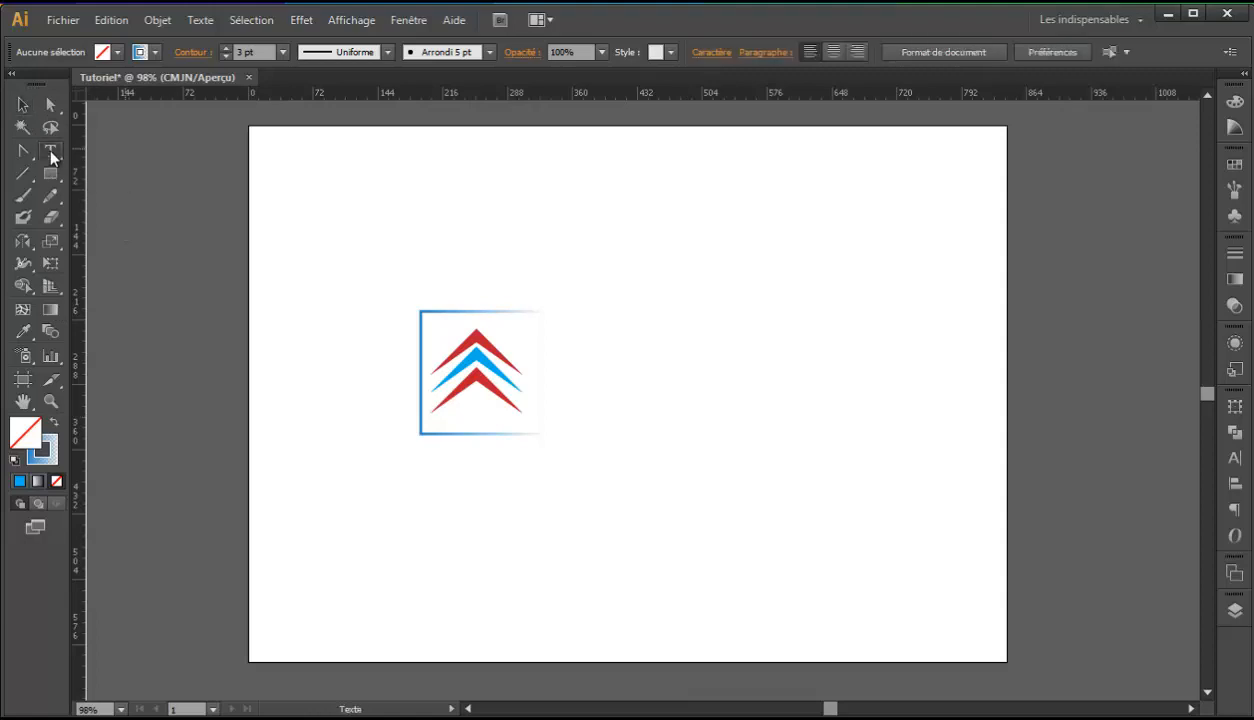
pyautogui.click(583, 360)
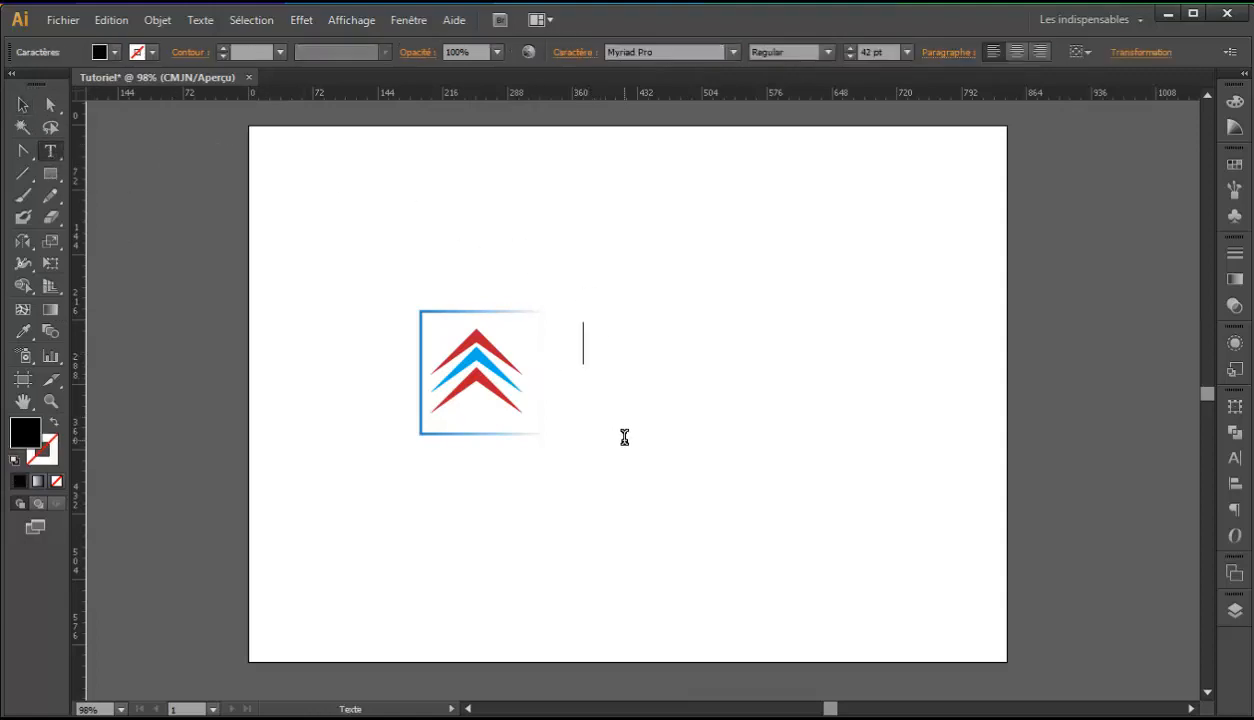
pyautogui.write('elevated')
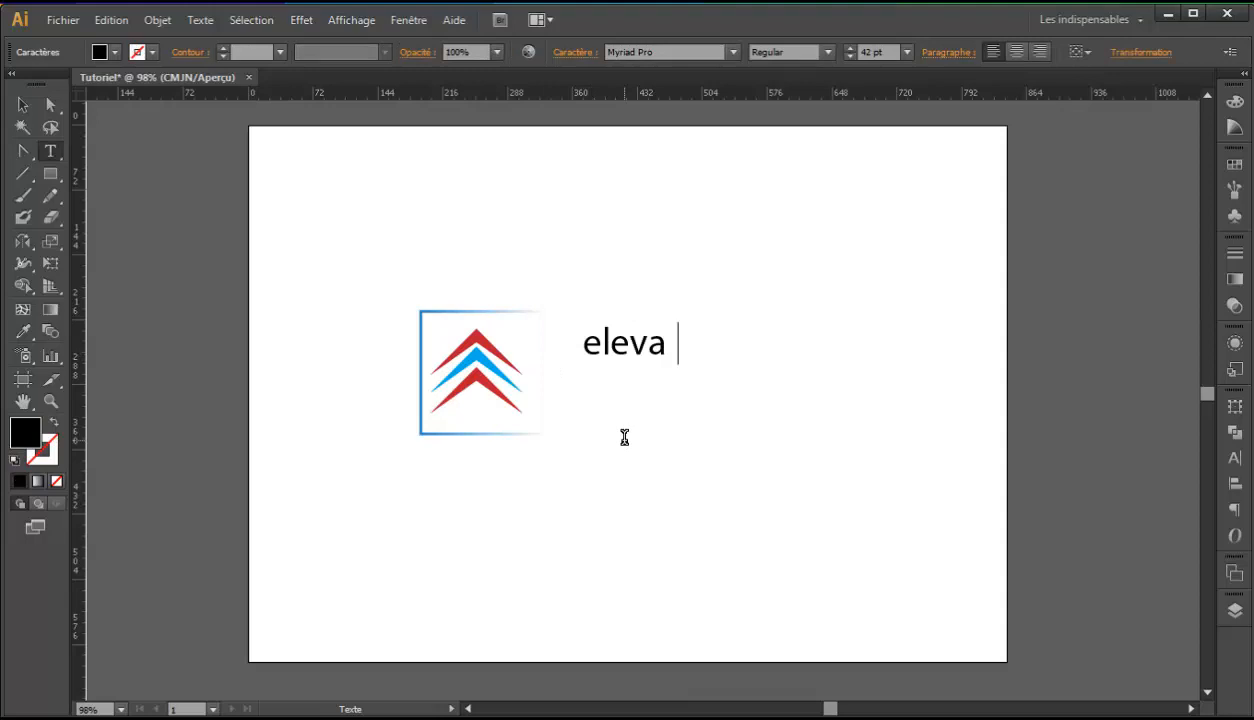
pyautogui.press('BackSpace')
pyautogui.press('BackSpace')
pyautogui.press('BackSpace')
pyautogui.press('BackSpace')
pyautogui.press('BackSpace')
pyautogui.press('BackSpace')
pyautogui.press('BackSpace')
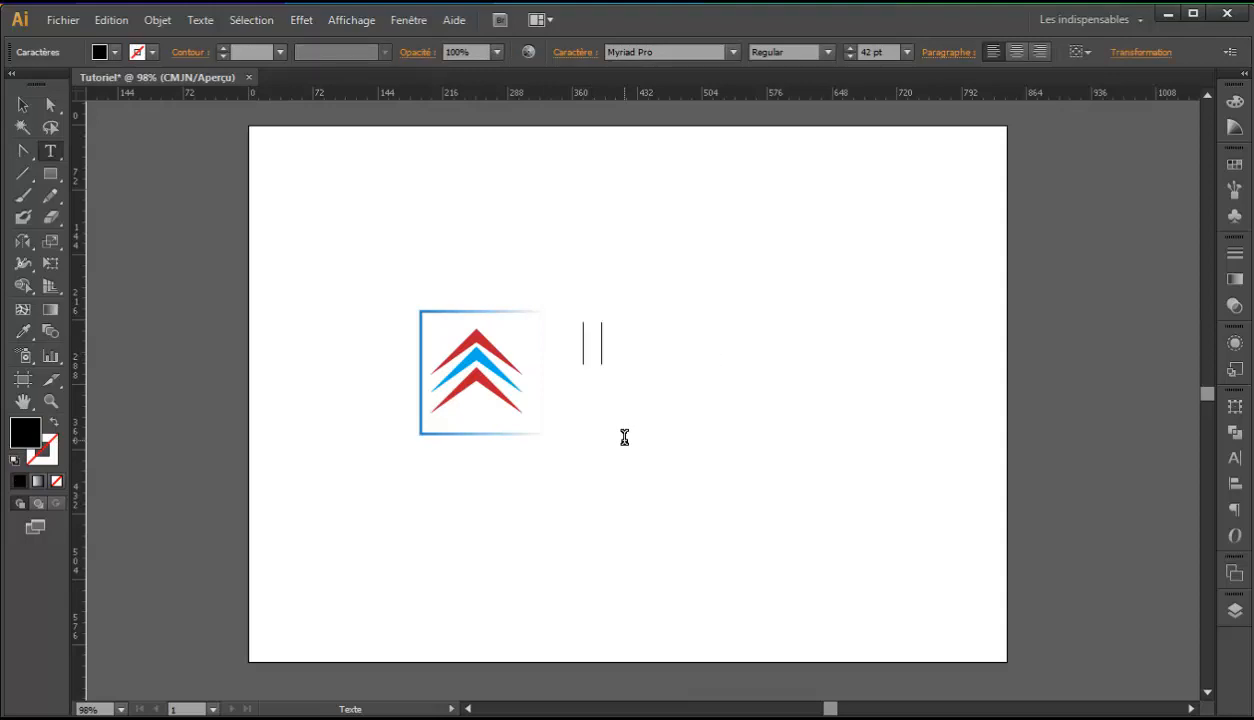
# - Enter ELEVATED as the text beside the framed chevrons and set its font size to 62 pt
pyautogui.write('ELEVATED')
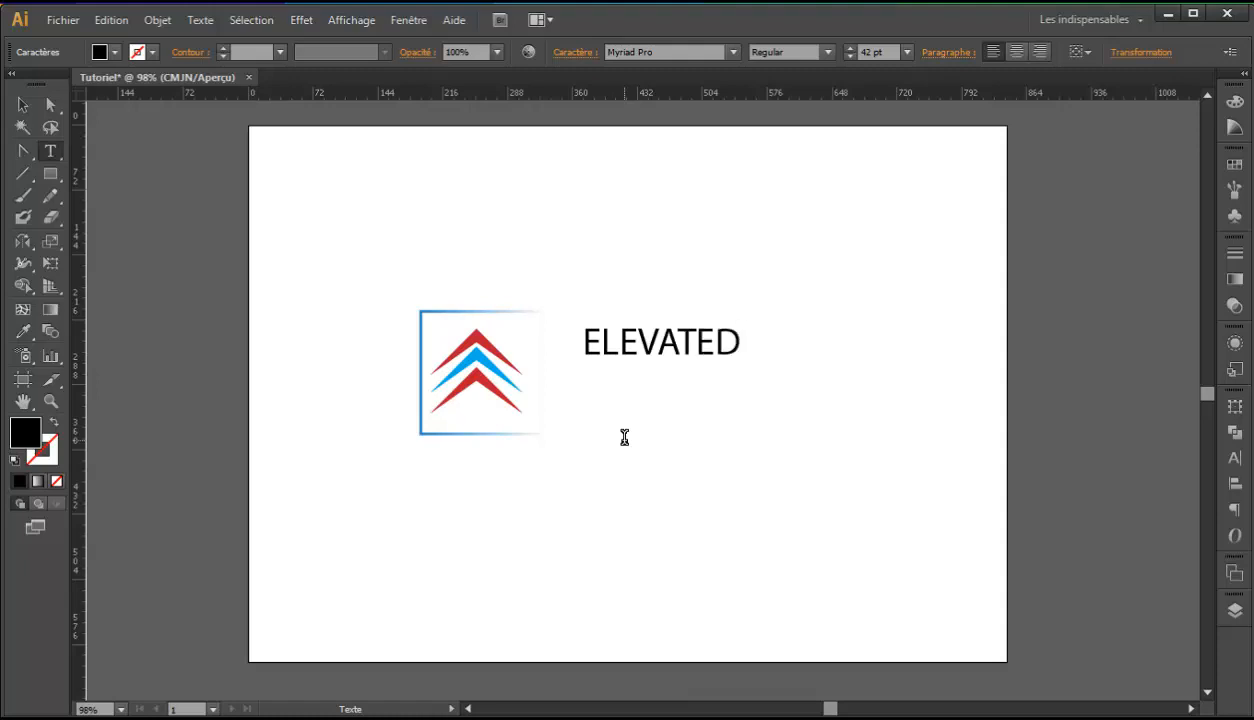
pyautogui.hotkey('ctrl', 'a')
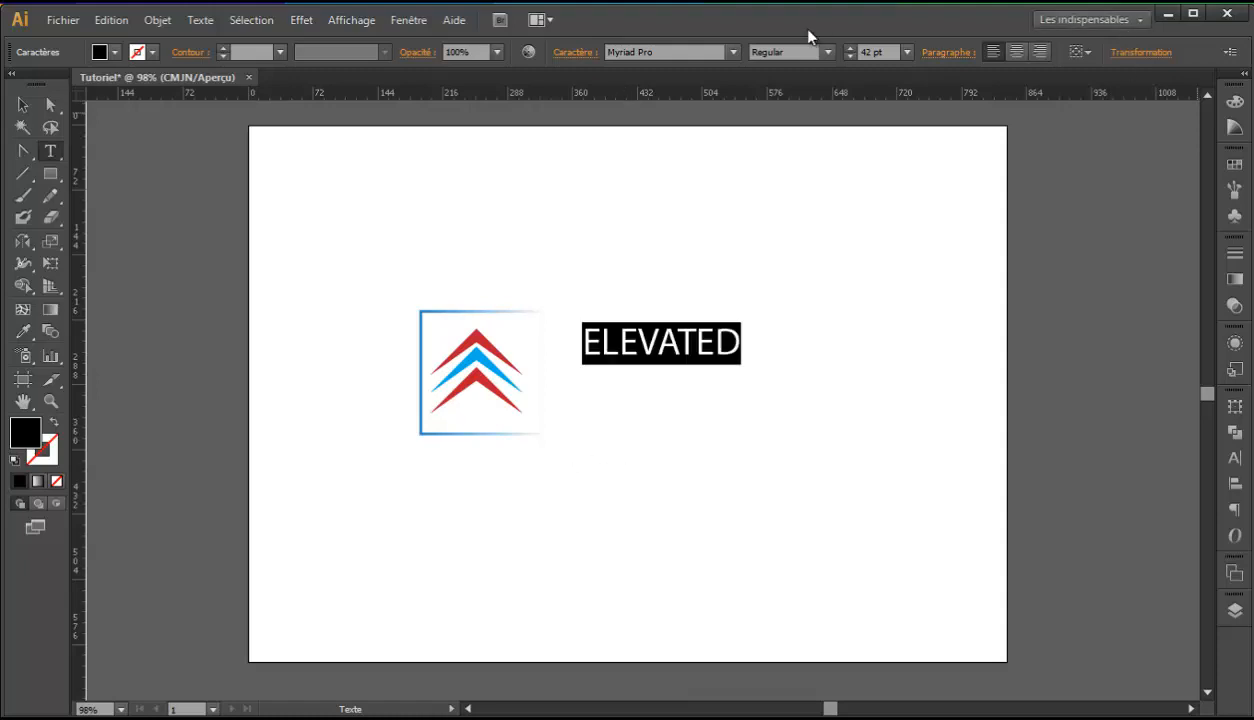
pyautogui.click(849, 47)
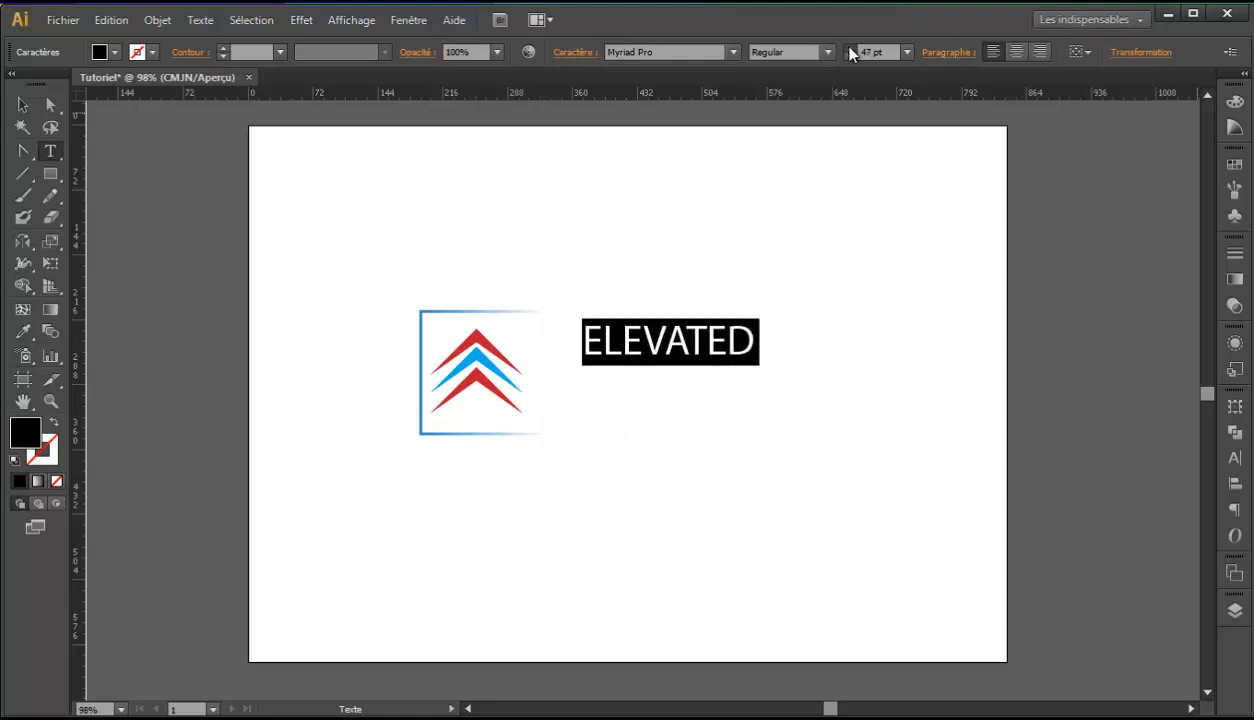
# - Move the ELEVATED text down to the frame's vertical middle and convert it to outlines
pyautogui.click(22, 104)
pyautogui.moveTo(679, 349); pyautogui.dragTo(673, 387)
pyautogui.rightClick(674, 388)
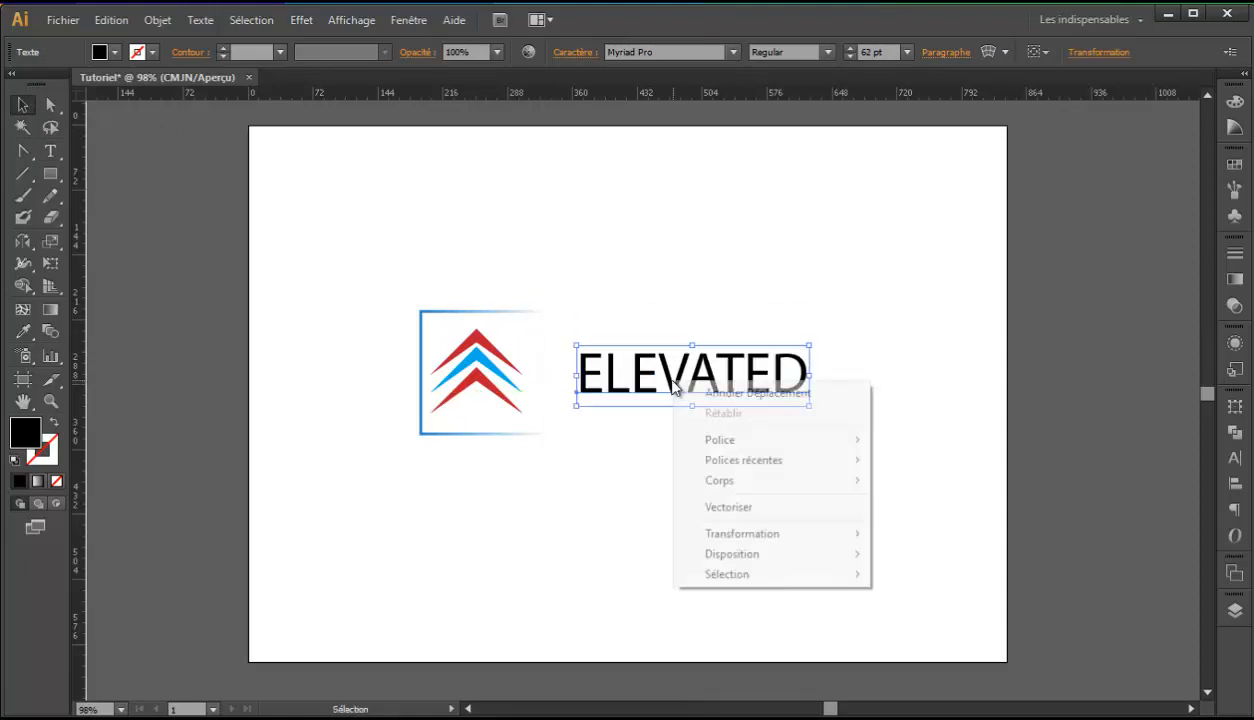
pyautogui.click(725, 506)
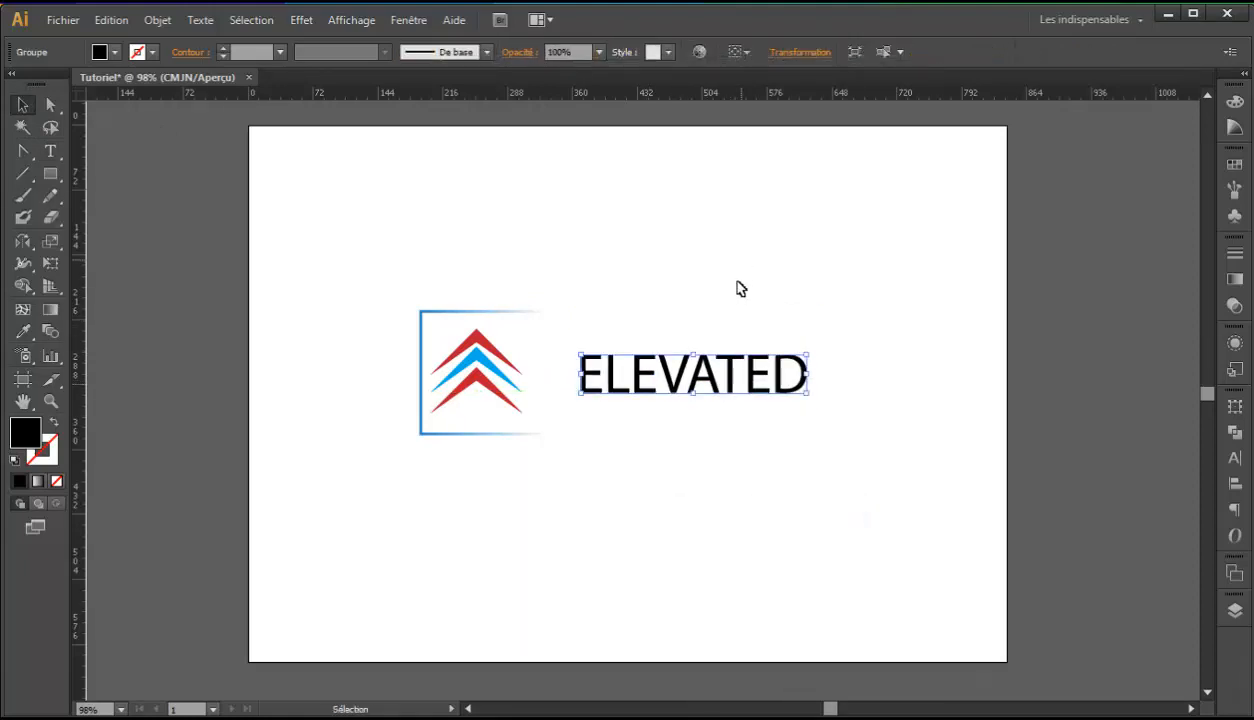
# - Convert the ELEVATED text to outlines and ungroup it into separate letters
pyautogui.click(728, 280)
pyautogui.click(733, 378)
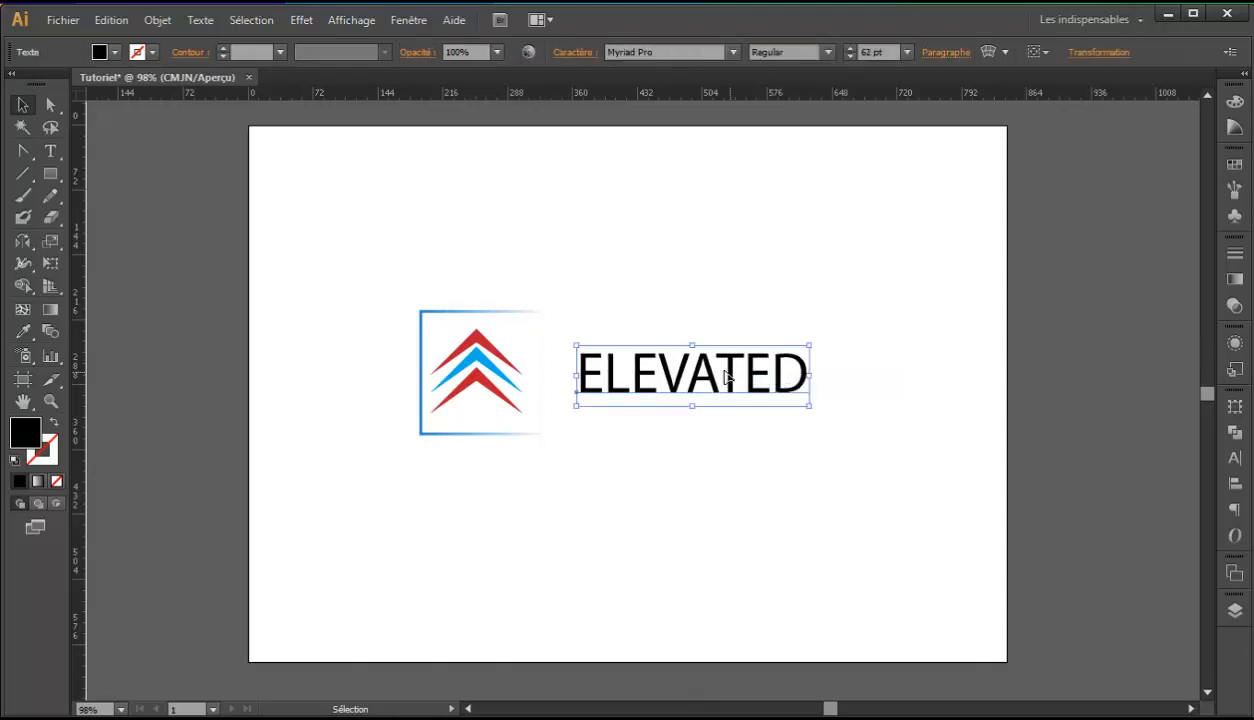
pyautogui.rightClick(726, 376)
pyautogui.click(746, 498)
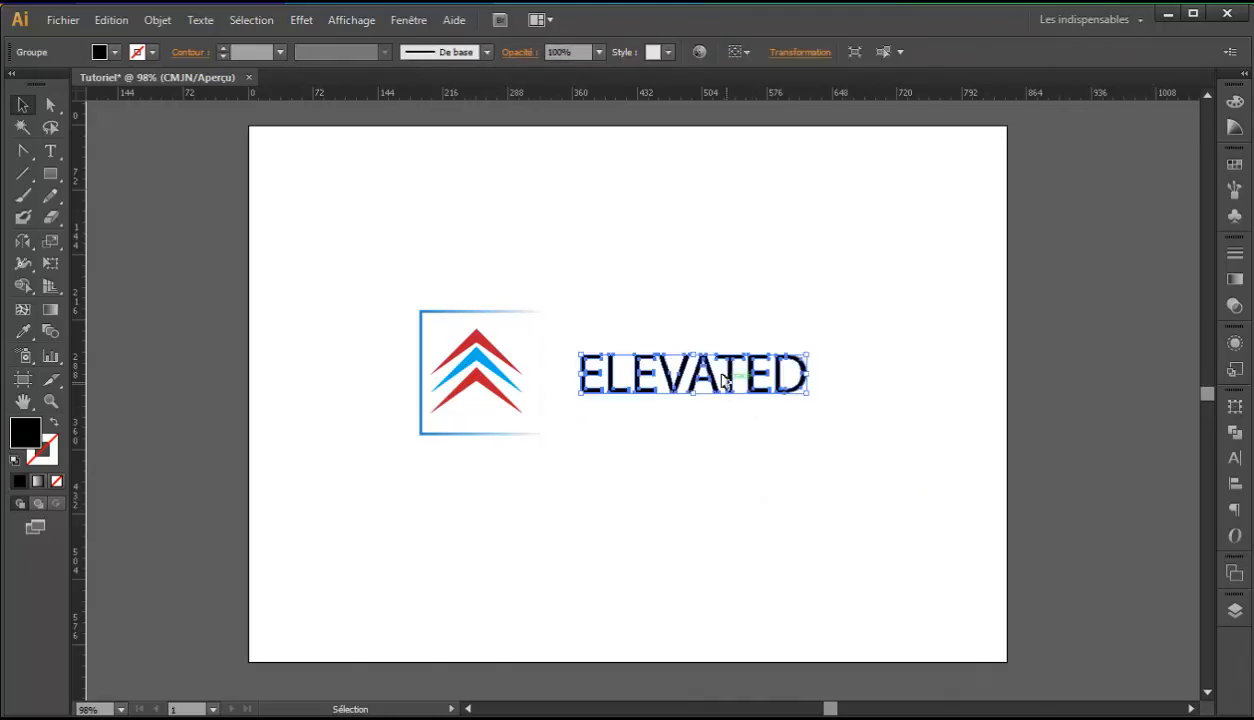
pyautogui.rightClick(724, 381)
pyautogui.click(766, 477)
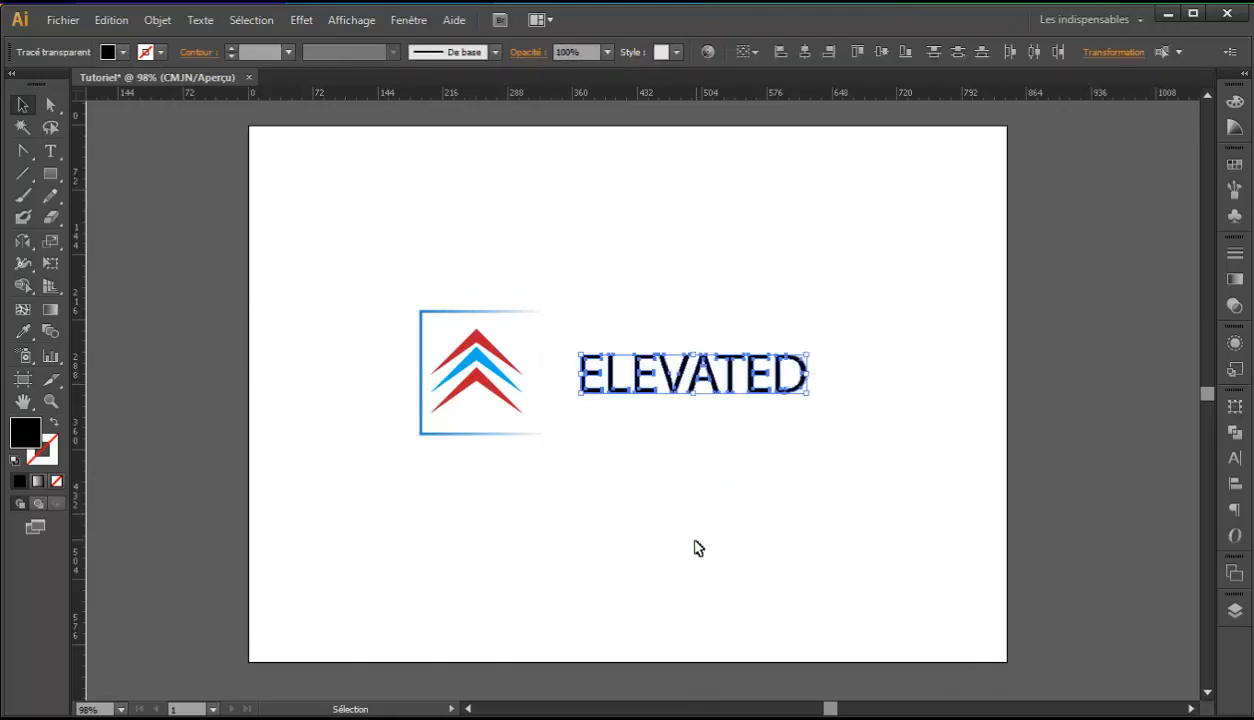
pyautogui.click(698, 548)
# - Move the letter A out above the word and place a copy of the V in the gap between V and T
pyautogui.click(641, 397)
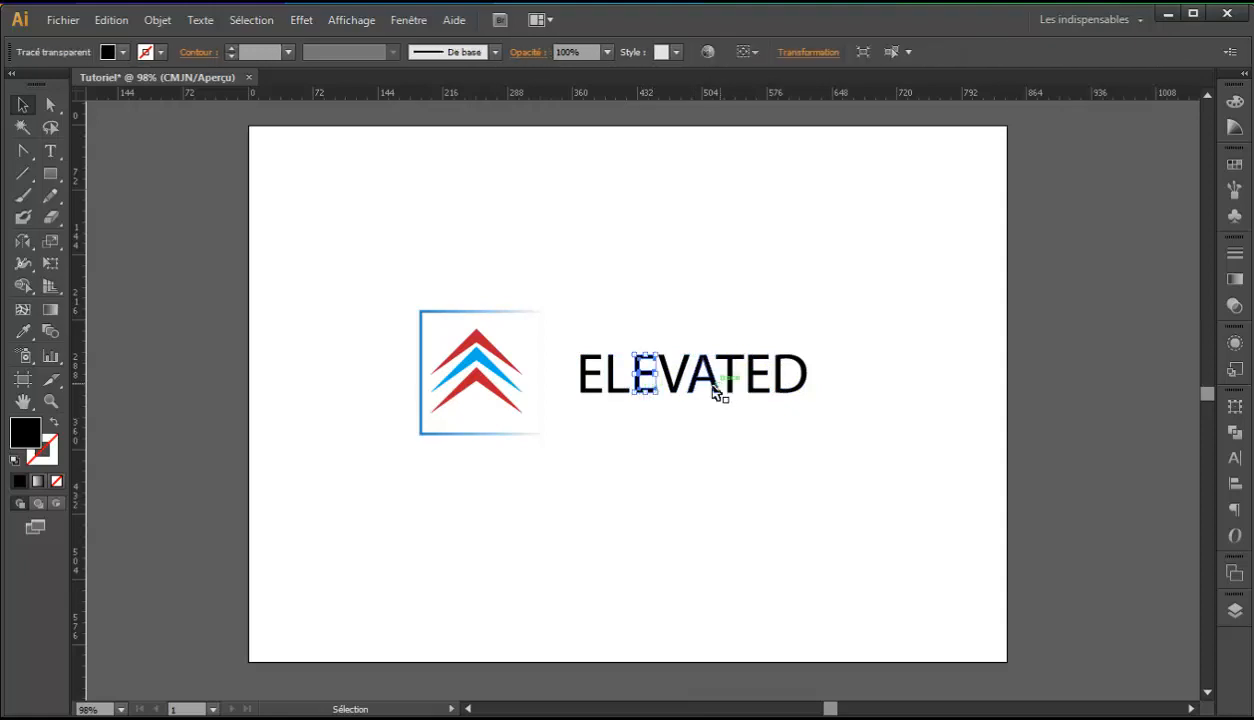
pyautogui.moveTo(719, 391)
pyautogui.mouseDown()
pyautogui.moveTo(722, 336)
pyautogui.moveTo(800, 238)
pyautogui.mouseUp()
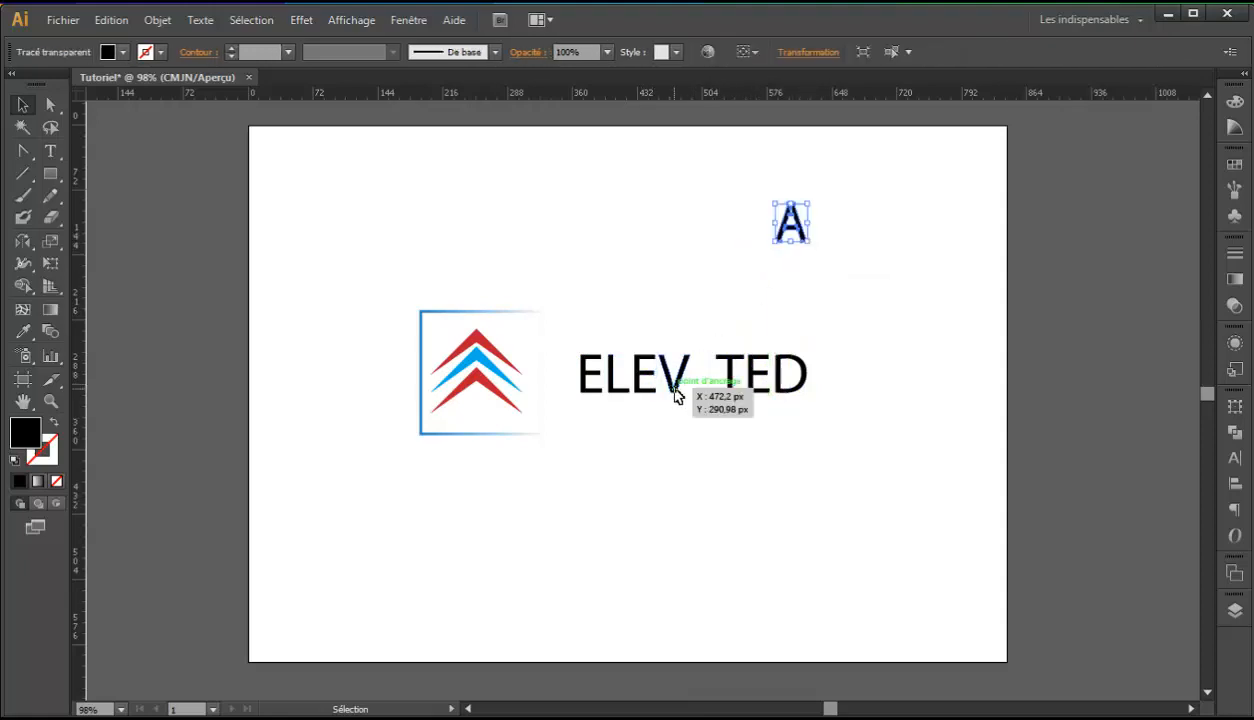
pyautogui.click(676, 393)
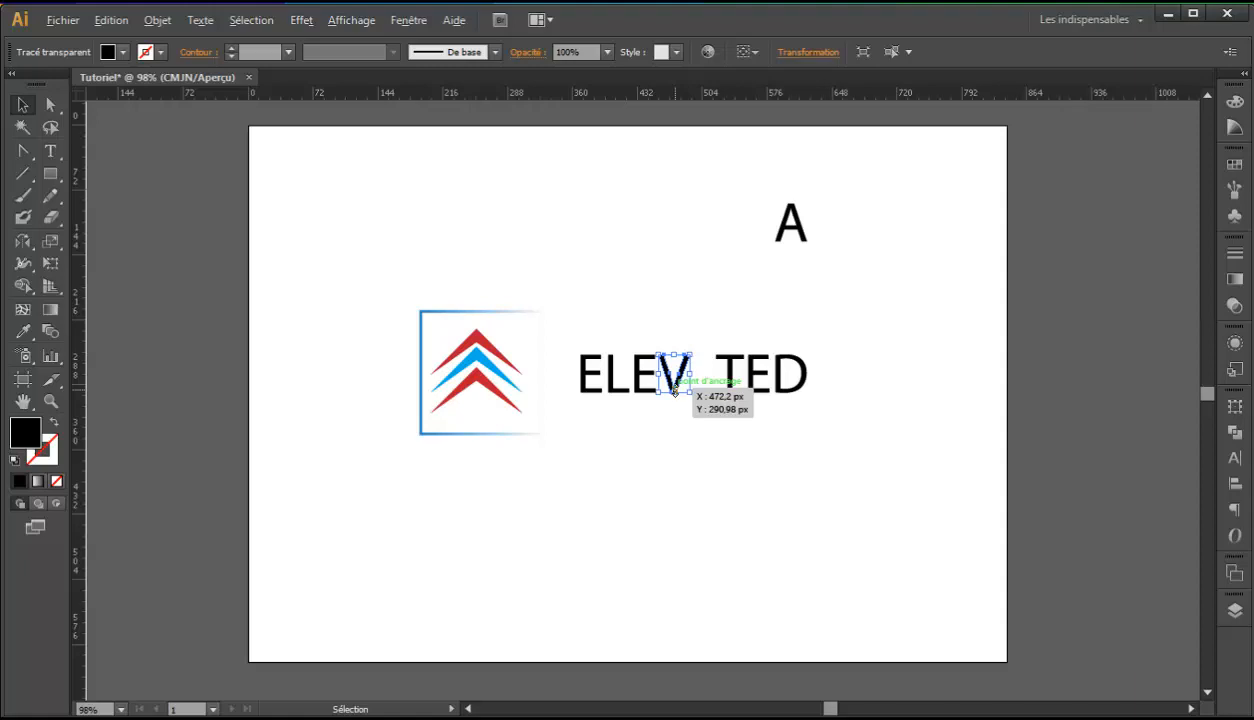
pyautogui.moveTo(675, 388); pyautogui.dragTo(706, 393)
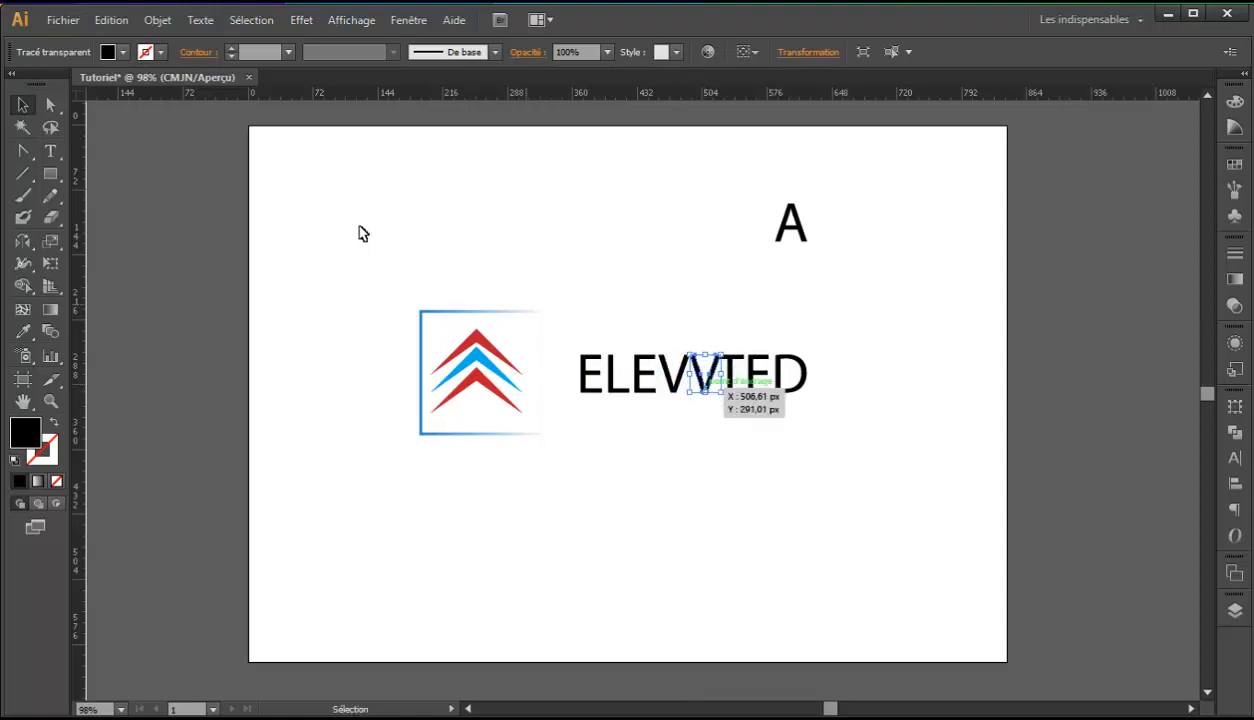
# - Mirror the copied V across the horizontal axis so it stands in for the A
pyautogui.click(22, 241)
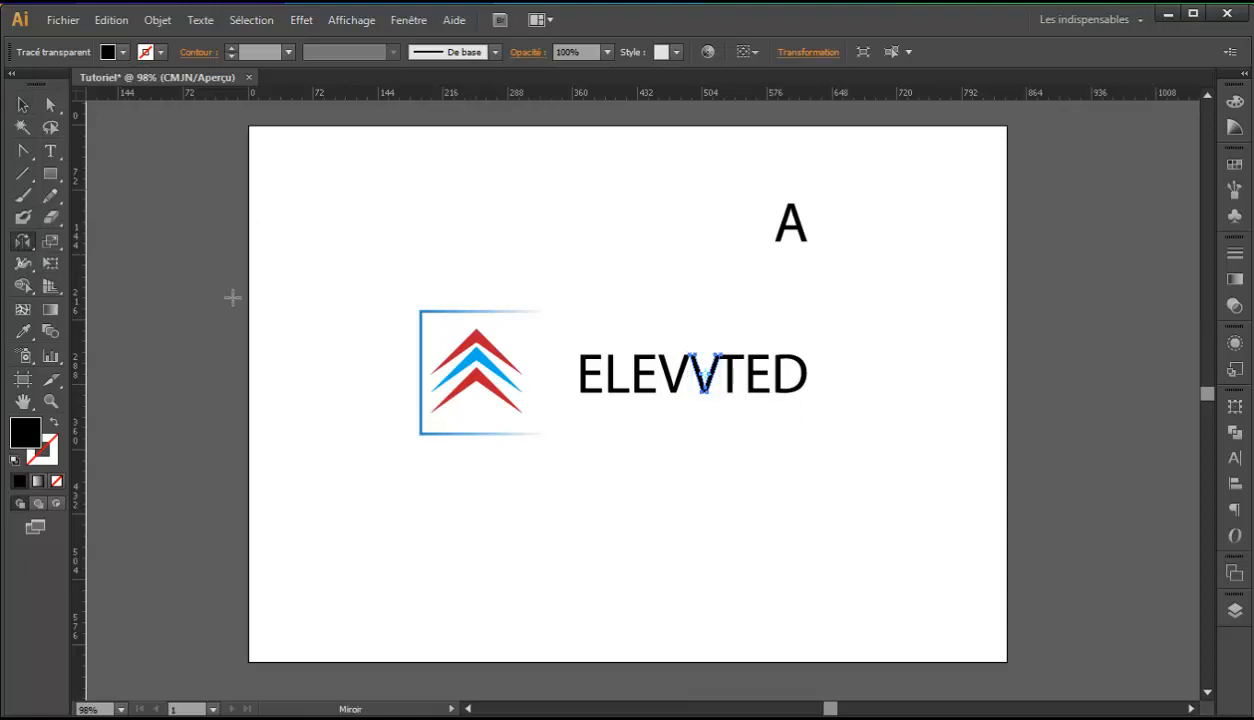
pyautogui.doubleClick(22, 244)
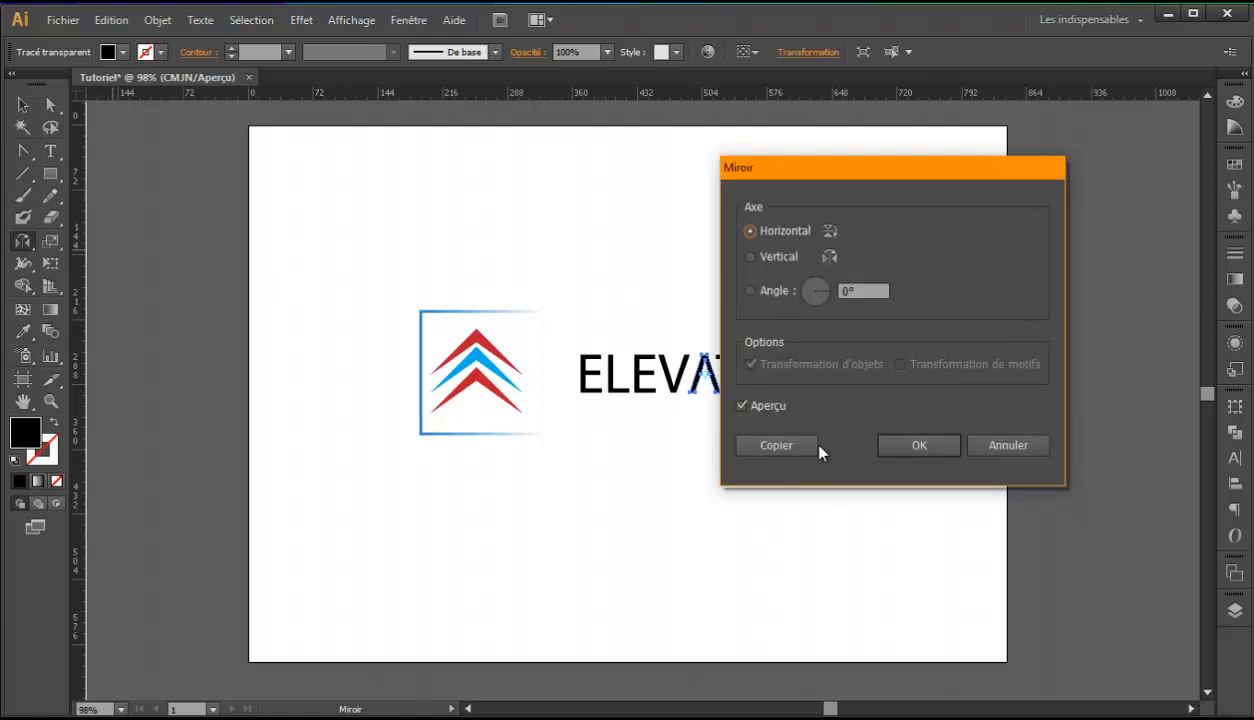
pyautogui.click(905, 446)
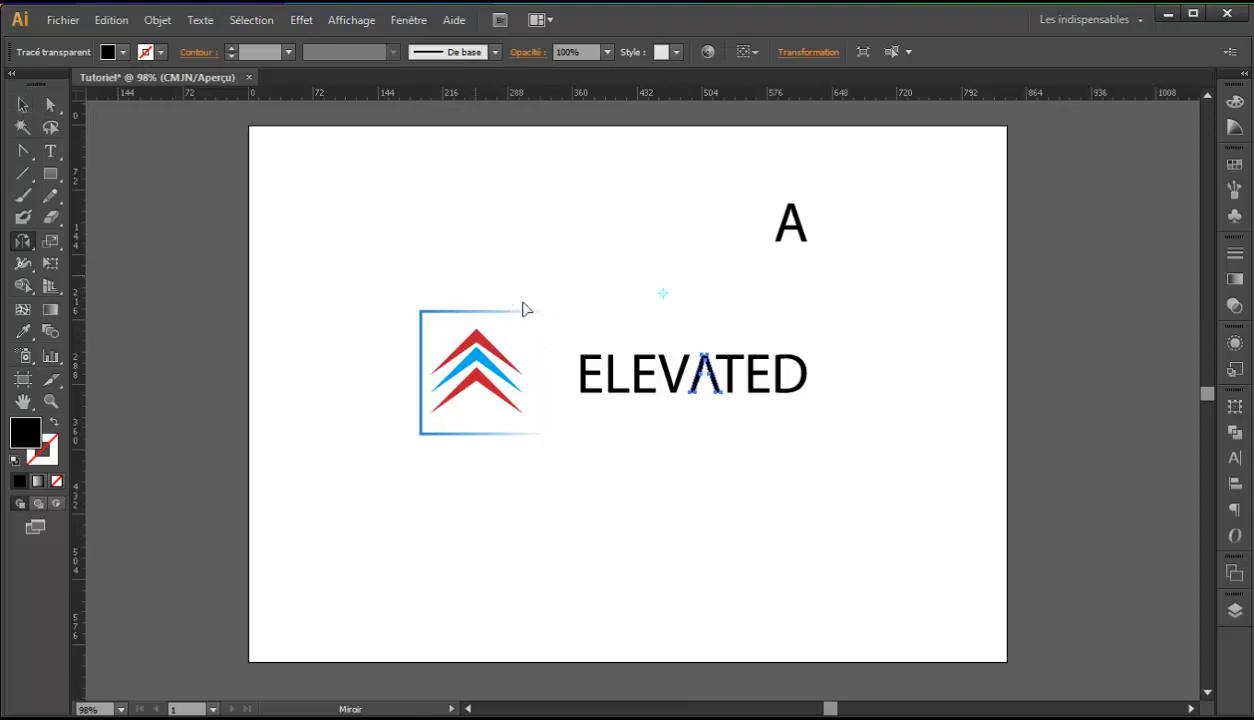
pyautogui.moveTo(727, 343); pyautogui.dragTo(658, 368)
pyautogui.press('v')
# - Mirror the second E of ELEVATED across the vertical axis
pyautogui.click(643, 374)
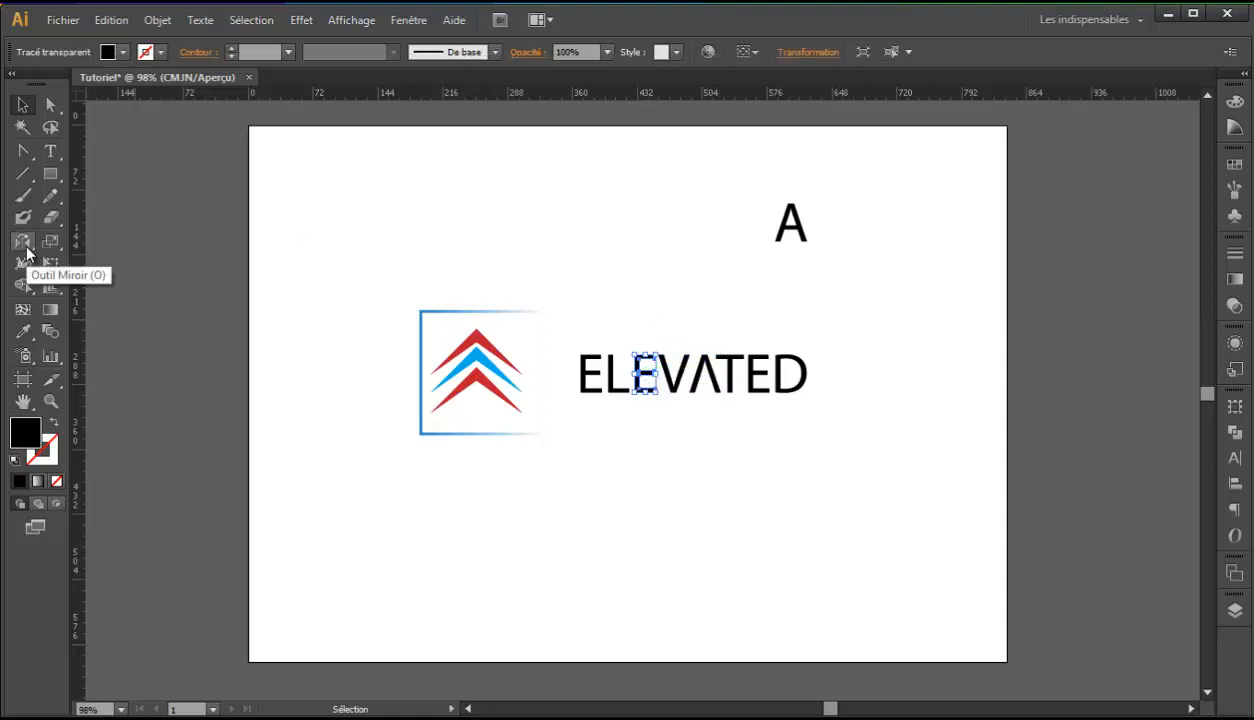
pyautogui.doubleClick(24, 243)
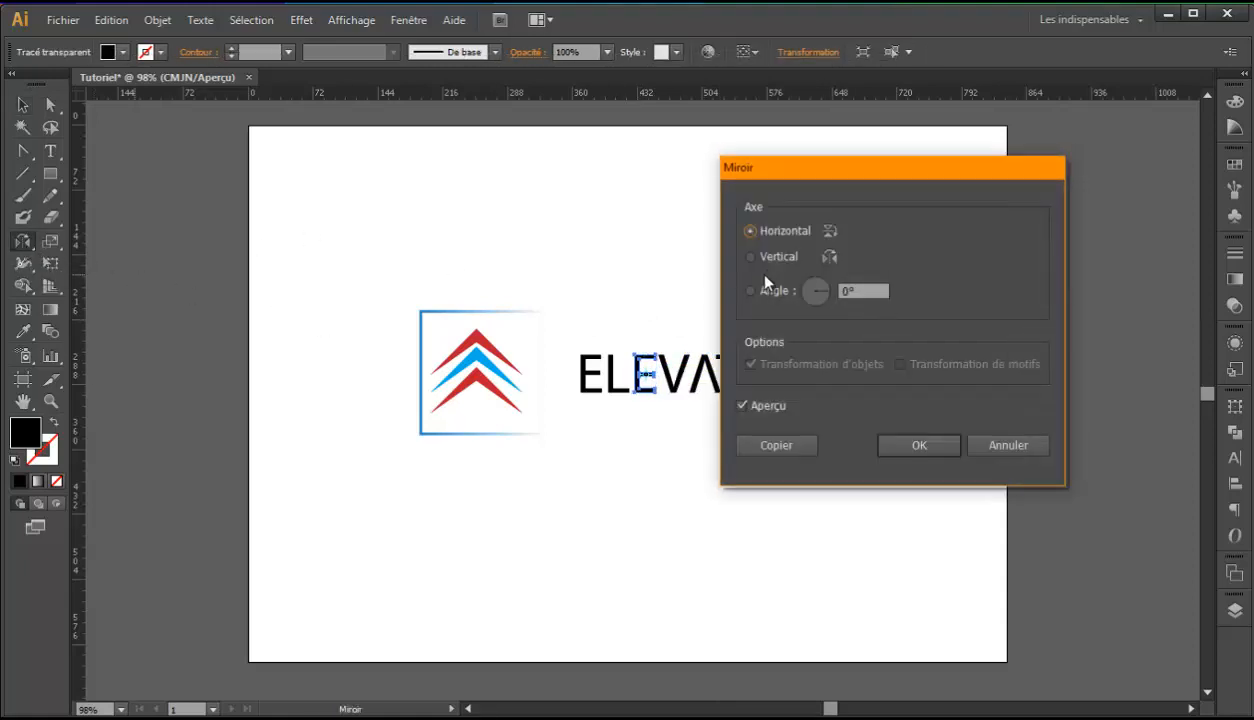
pyautogui.click(776, 260)
pyautogui.click(915, 446)
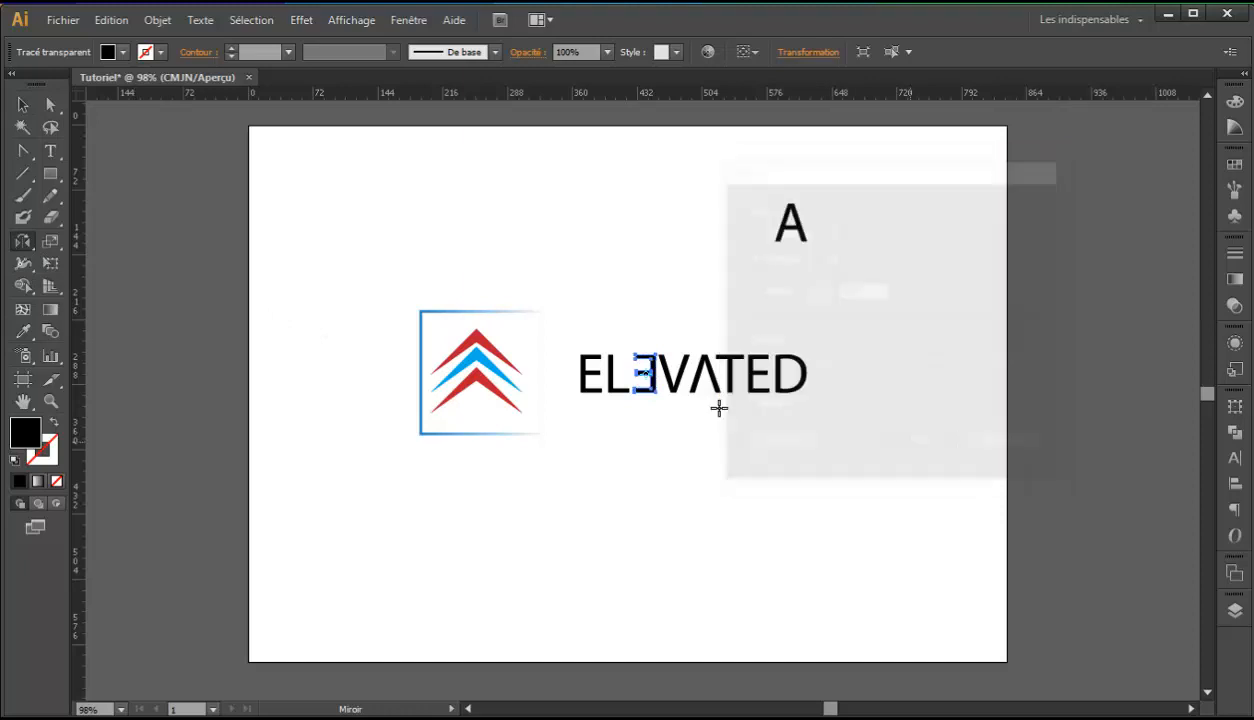
pyautogui.click(24, 105)
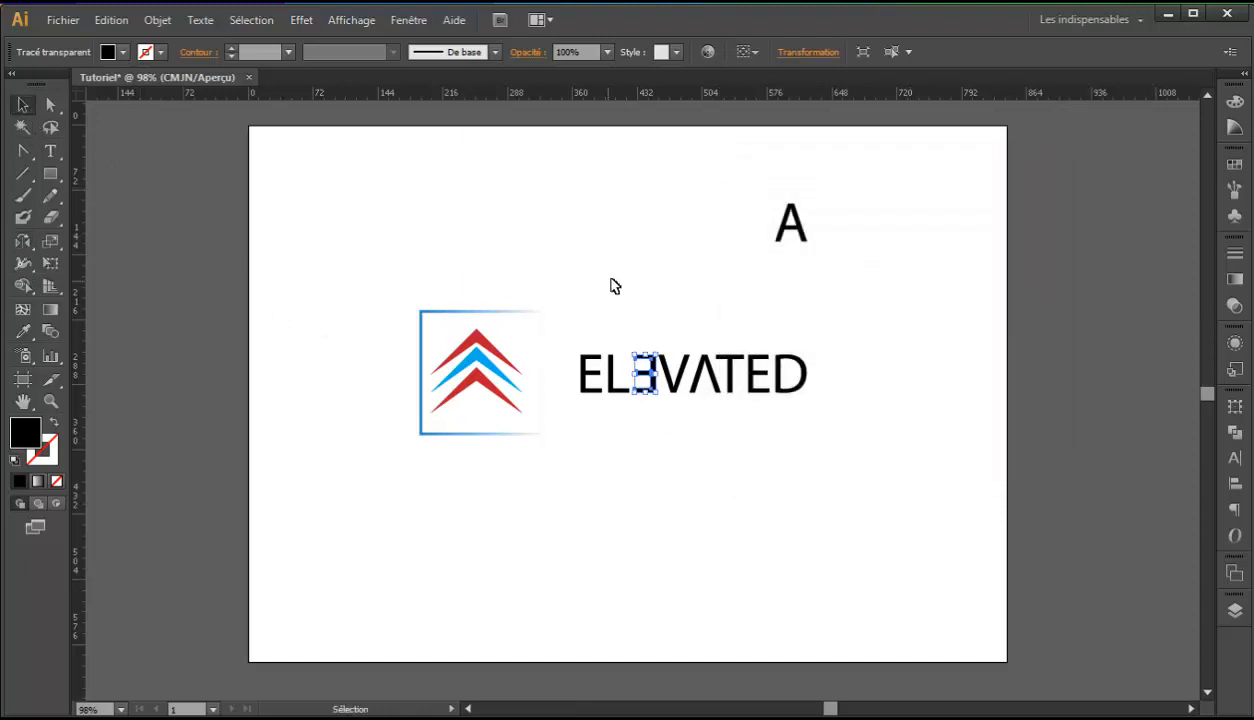
pyautogui.click(610, 283)
# - Recolor the inverted V with the middle chevron's blue, sampled using the Eyedropper
pyautogui.click(714, 374)
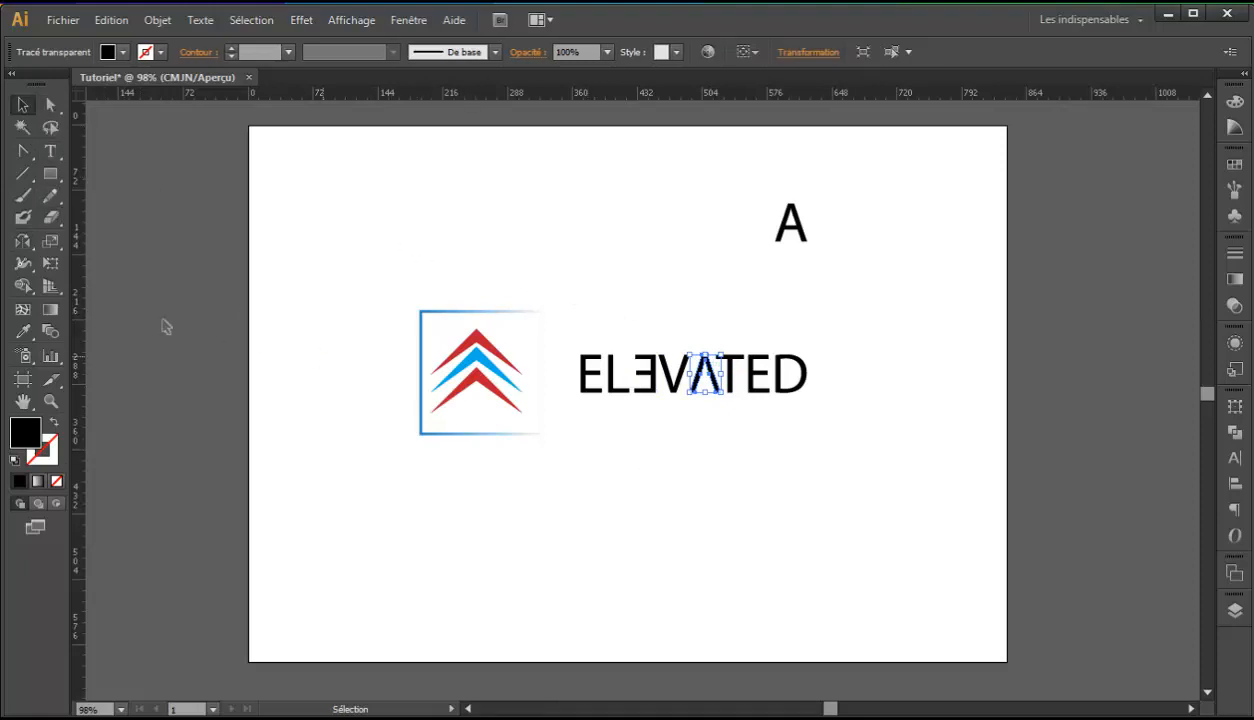
pyautogui.click(24, 331)
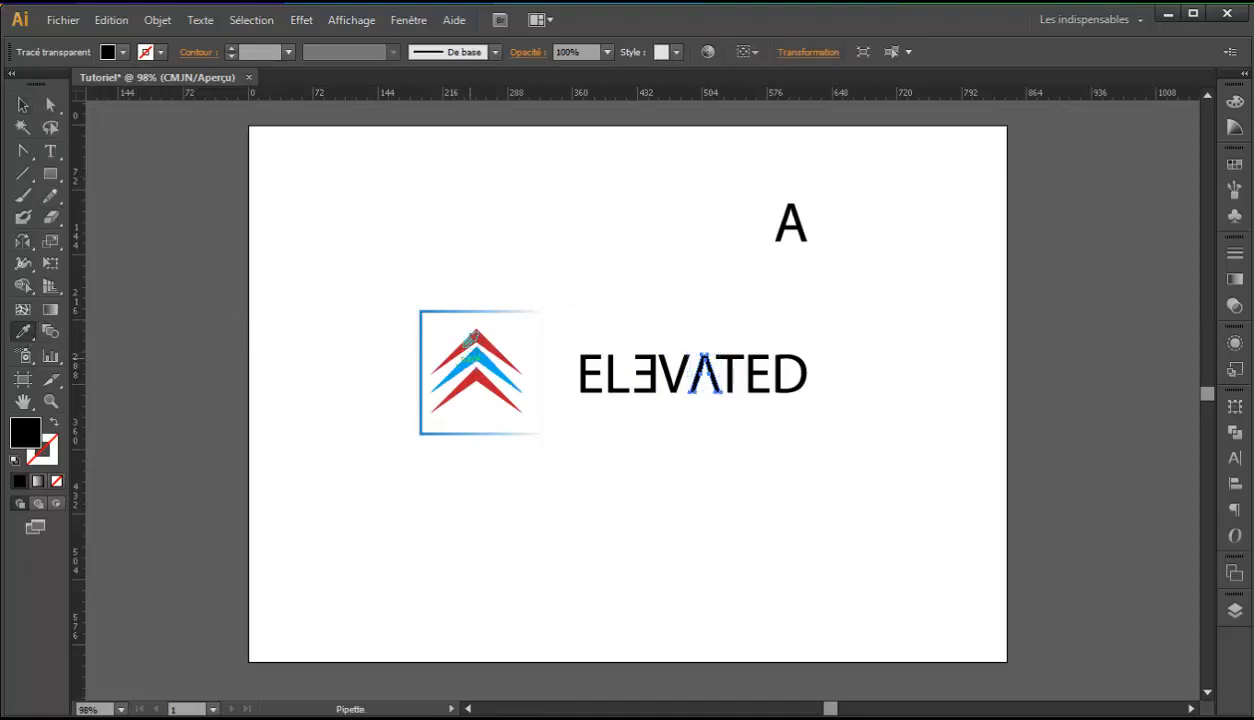
pyautogui.click(478, 356)
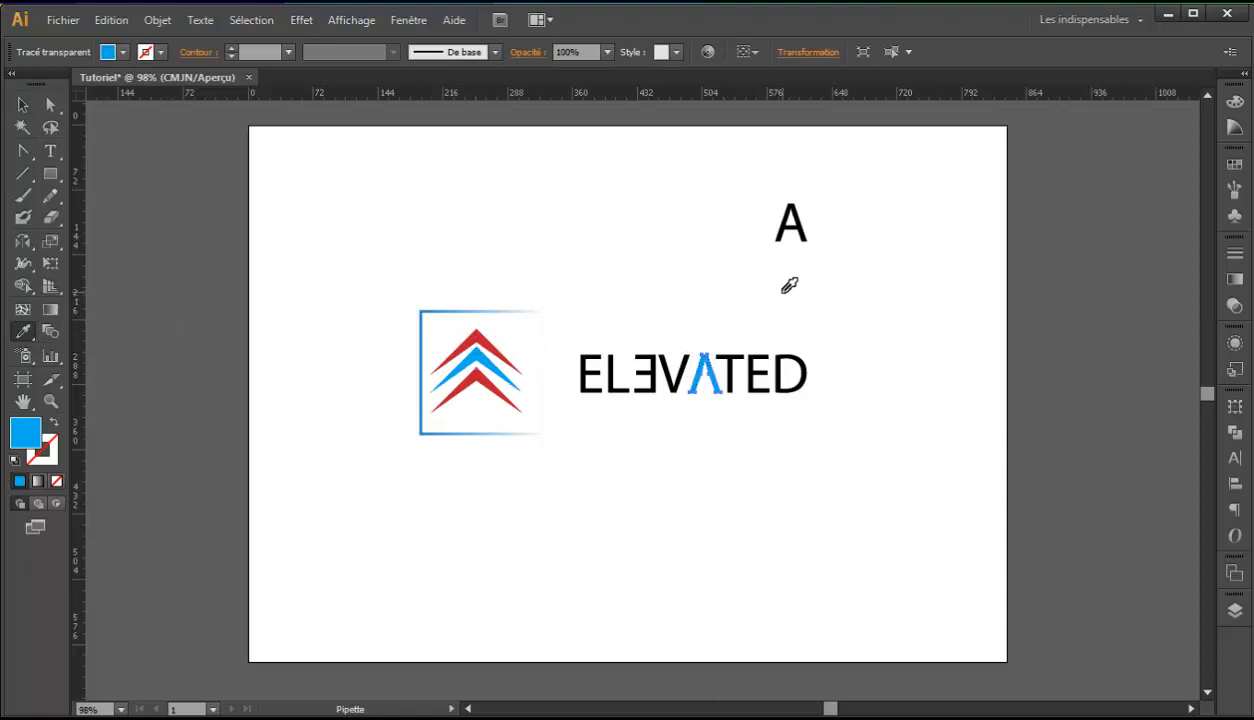
pyautogui.press('v')
pyautogui.click(840, 295)
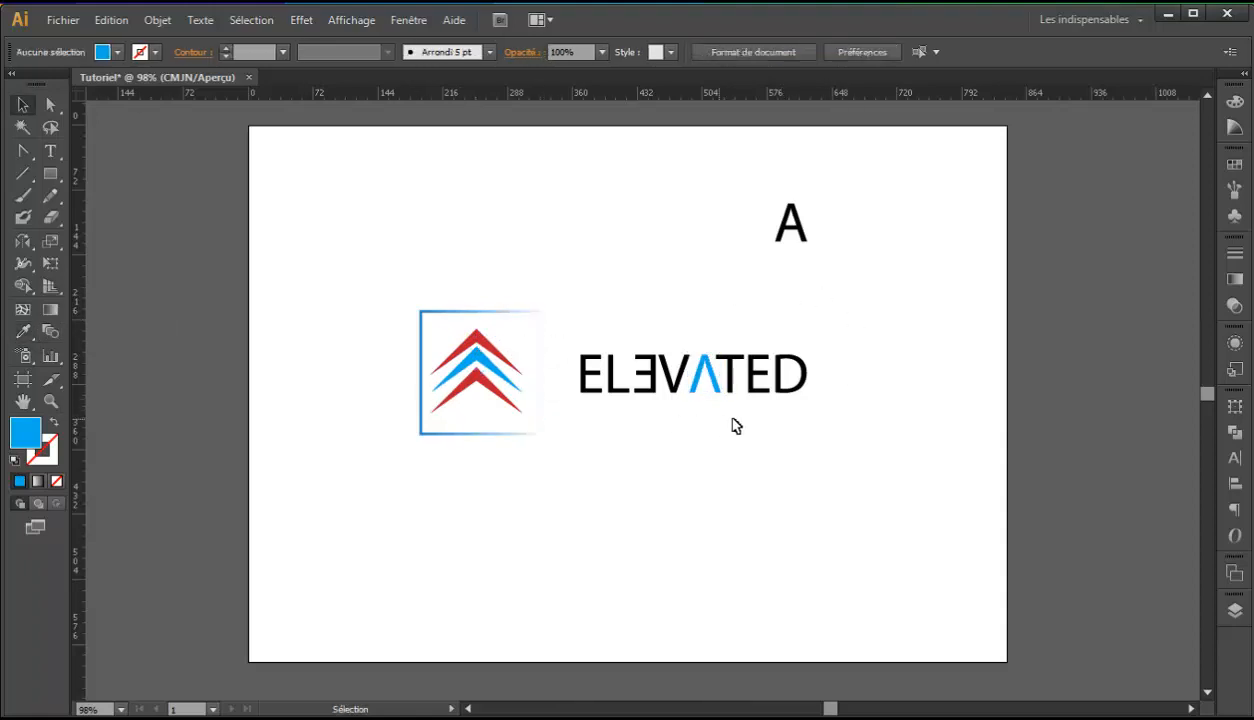
# - Add the text "By SNART INFOGRAPHIE" below ELEVATED and set its font size to 12 pt
pyautogui.press('t')
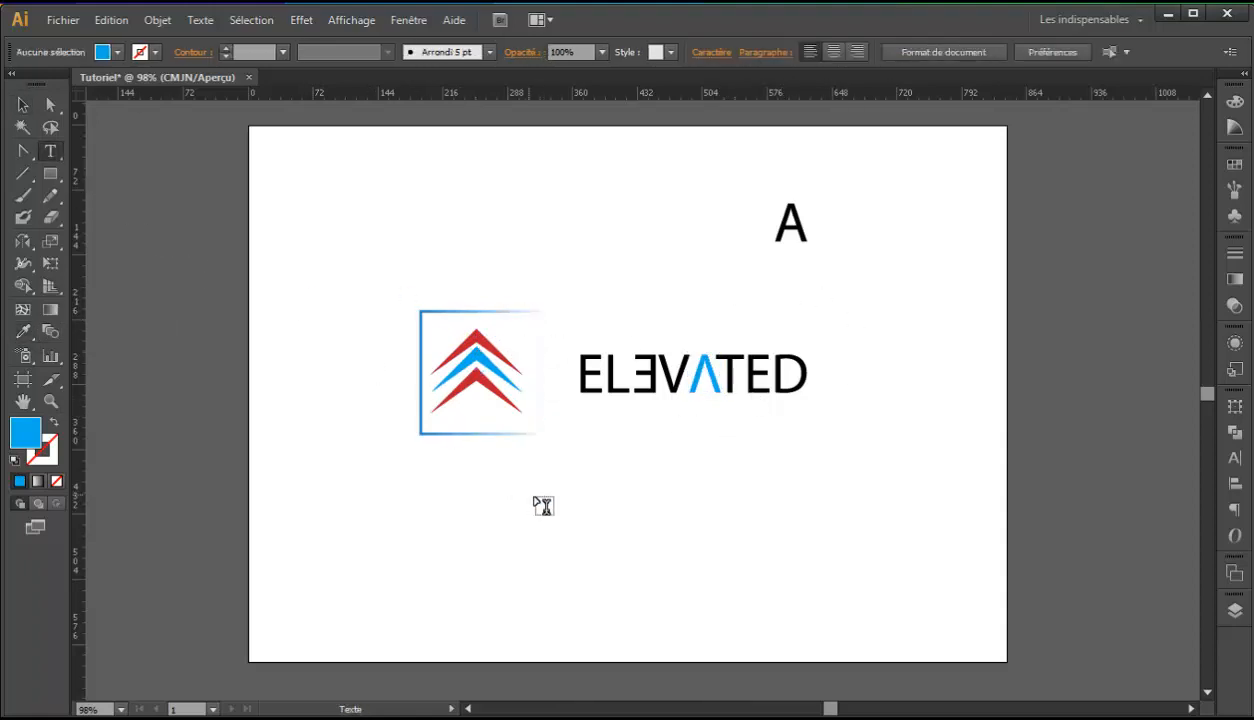
pyautogui.click(565, 476)
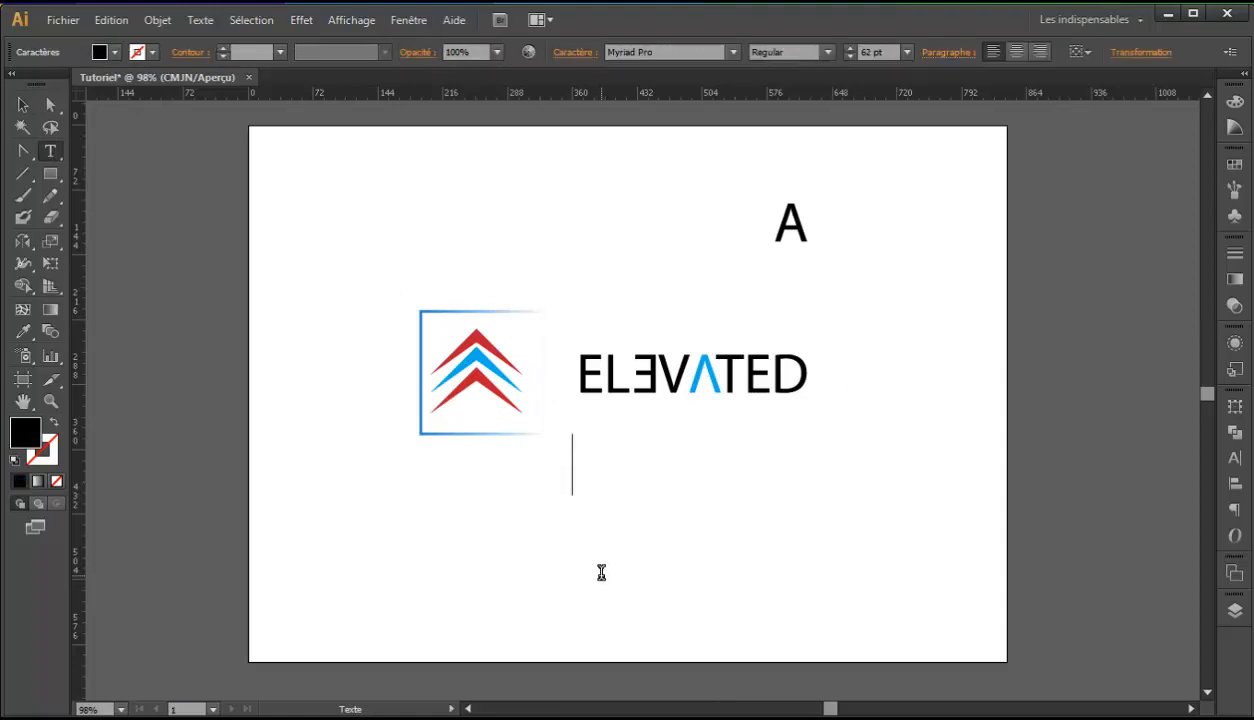
pyautogui.write('By S')
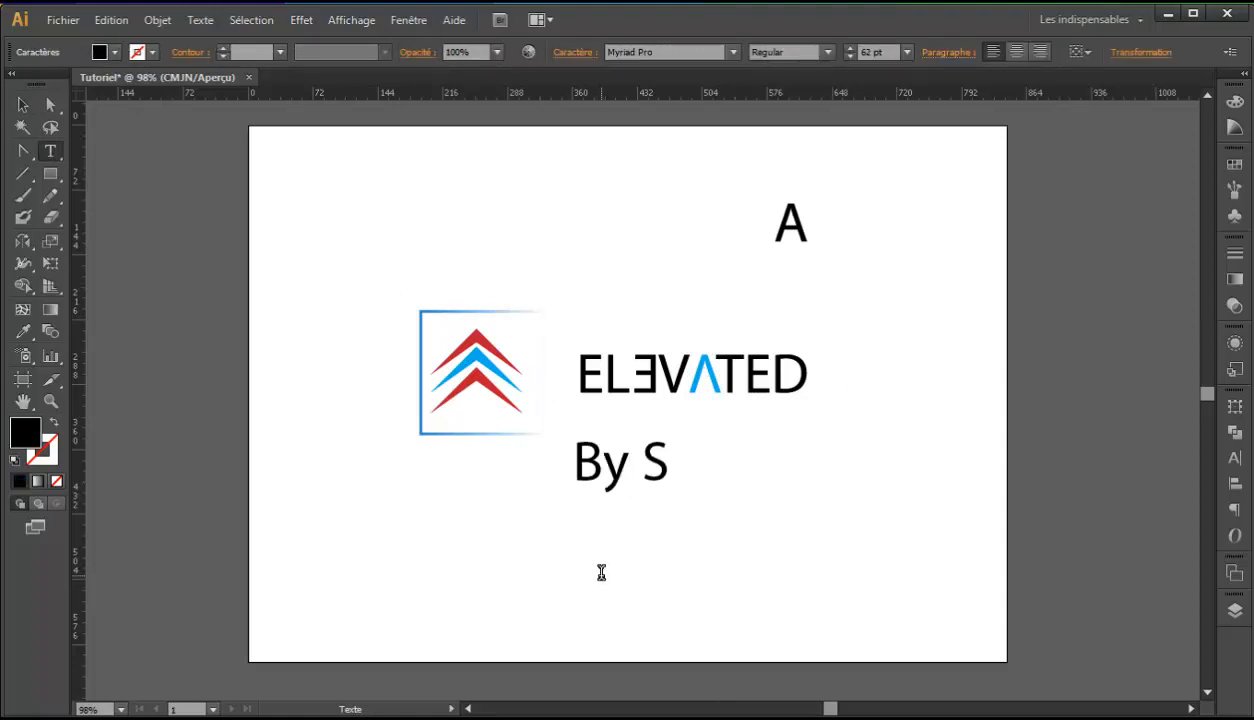
pyautogui.write('NART INFOGRAPJ')
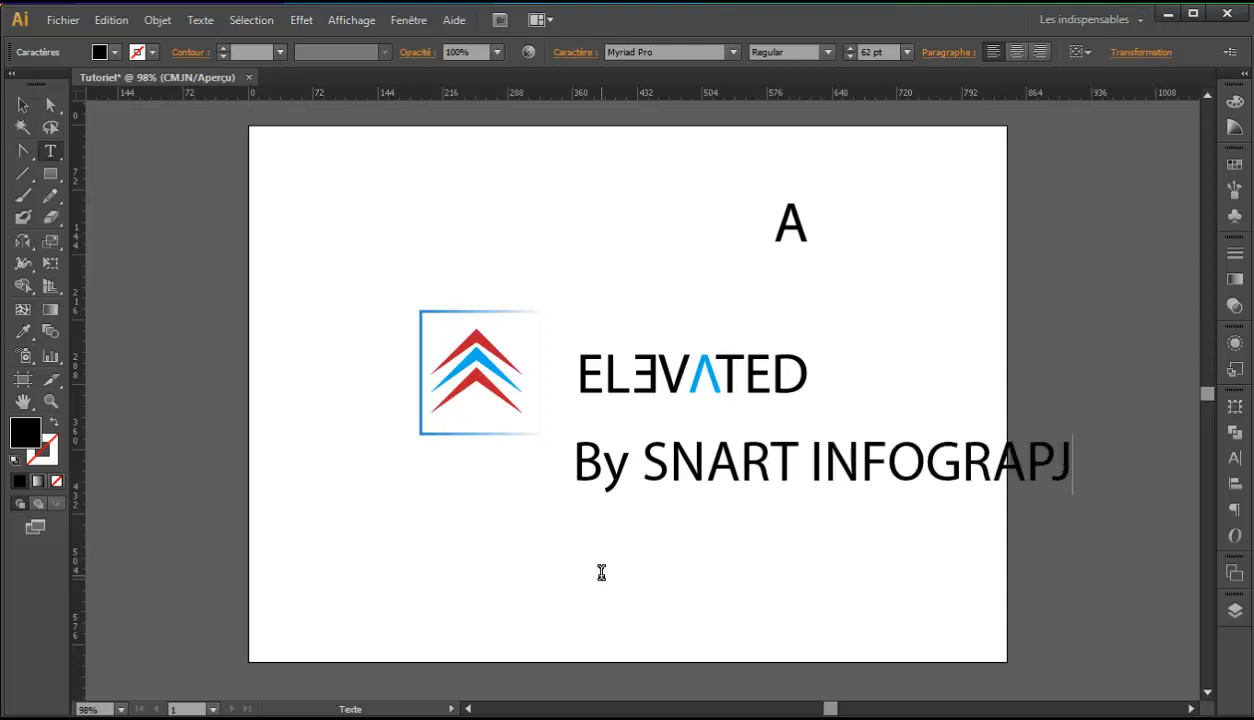
pyautogui.press('BackSpace')
pyautogui.write('HIE')
pyautogui.hotkey('ctrl', 'a')
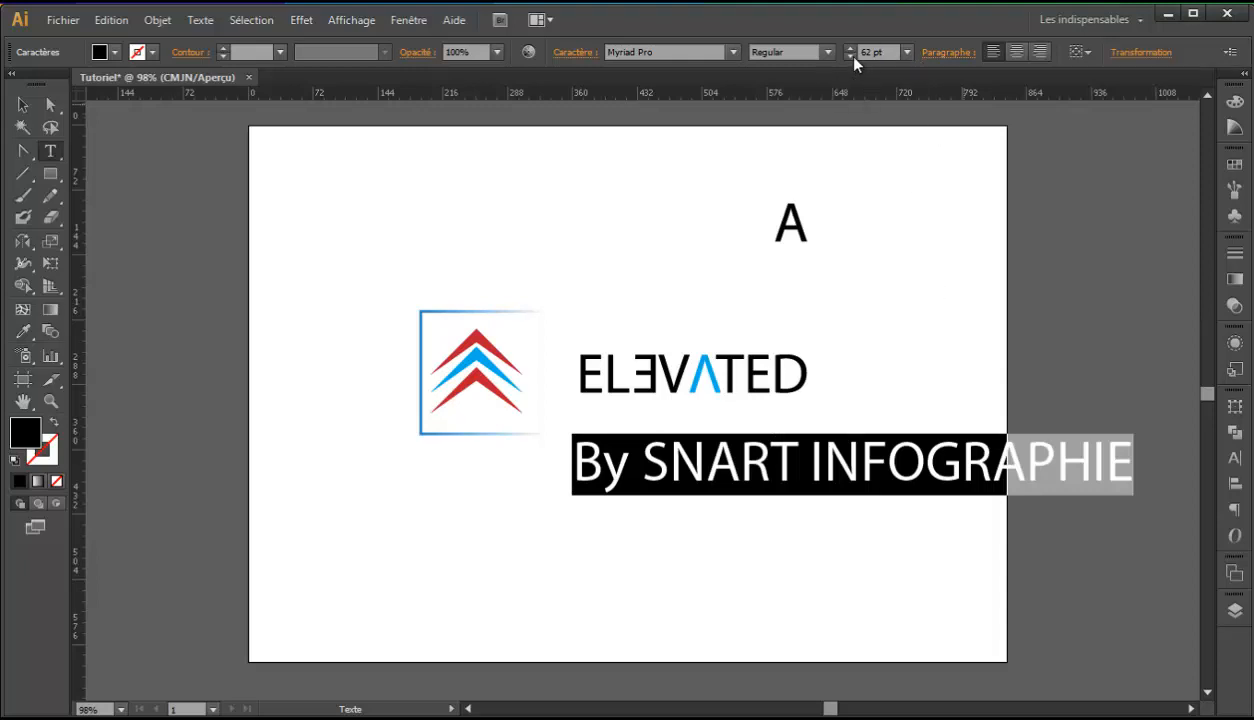
pyautogui.moveTo(854, 56); pyautogui.dragTo(854, 56)
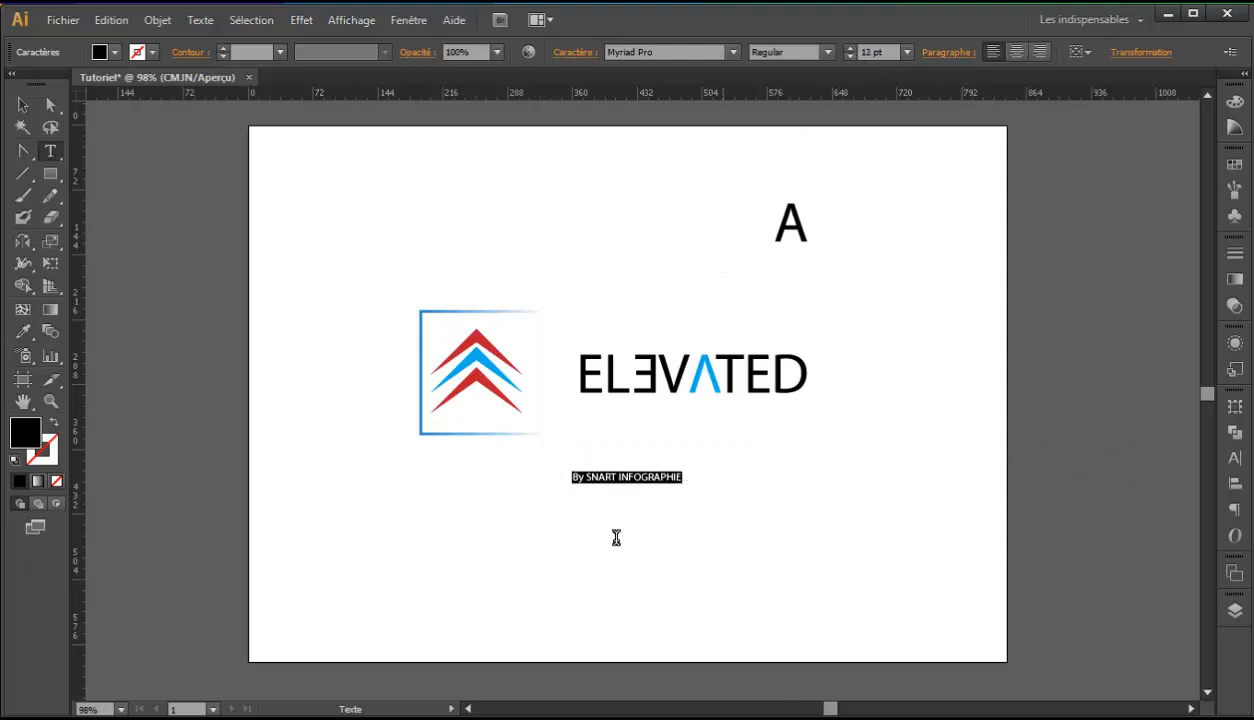
# - Move the By SNART INFOGRAPHIE text just beneath ELEVATED and place a vertical guide at the final D's right edge
pyautogui.click(25, 104)
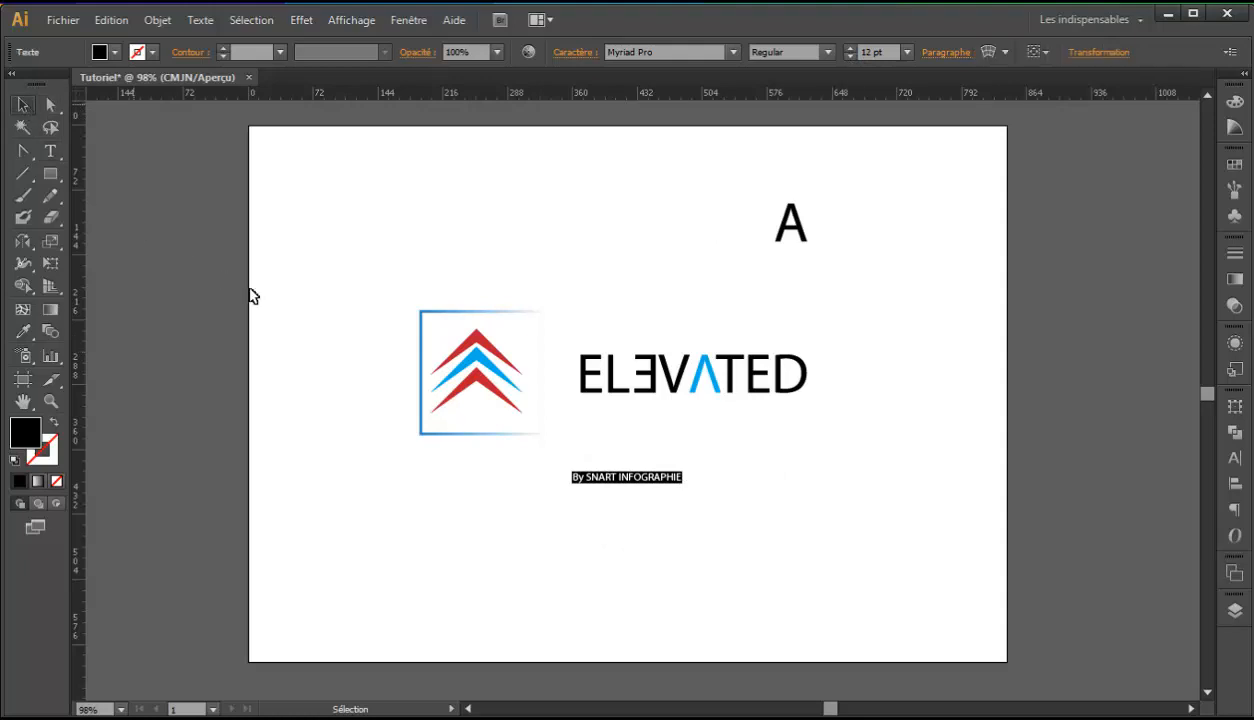
pyautogui.moveTo(652, 484); pyautogui.dragTo(765, 415)
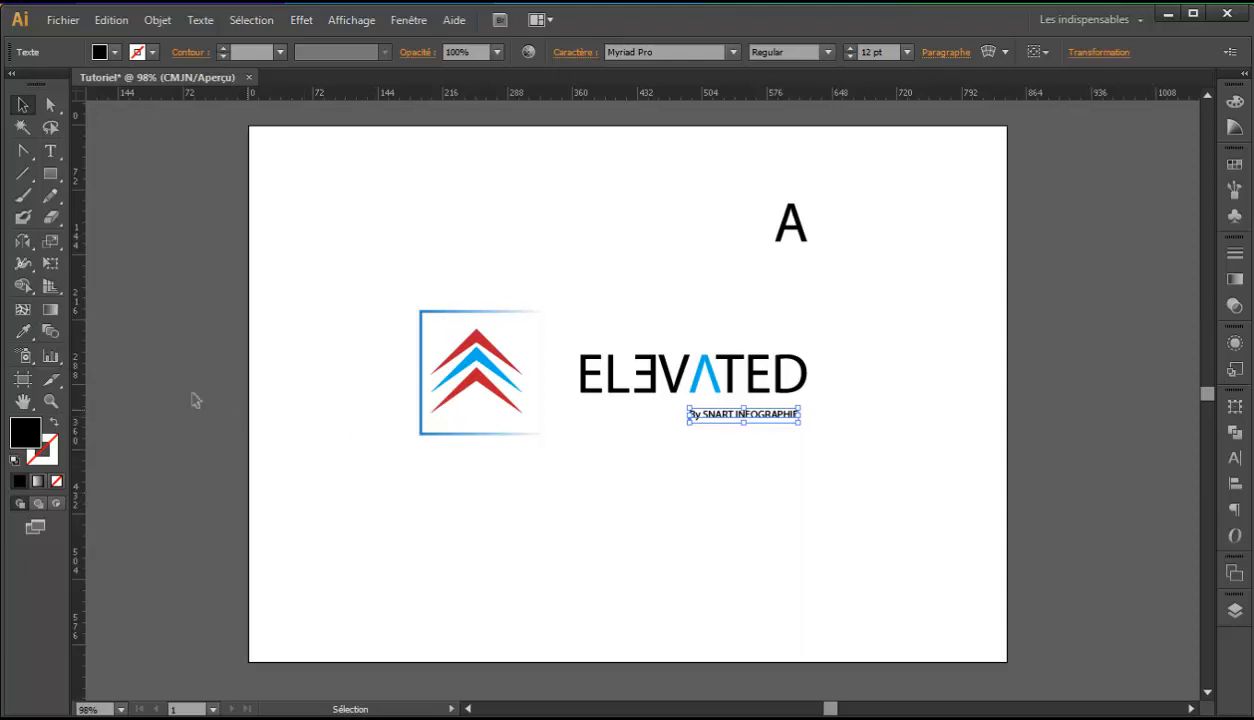
pyautogui.moveTo(80, 385); pyautogui.dragTo(806, 480)
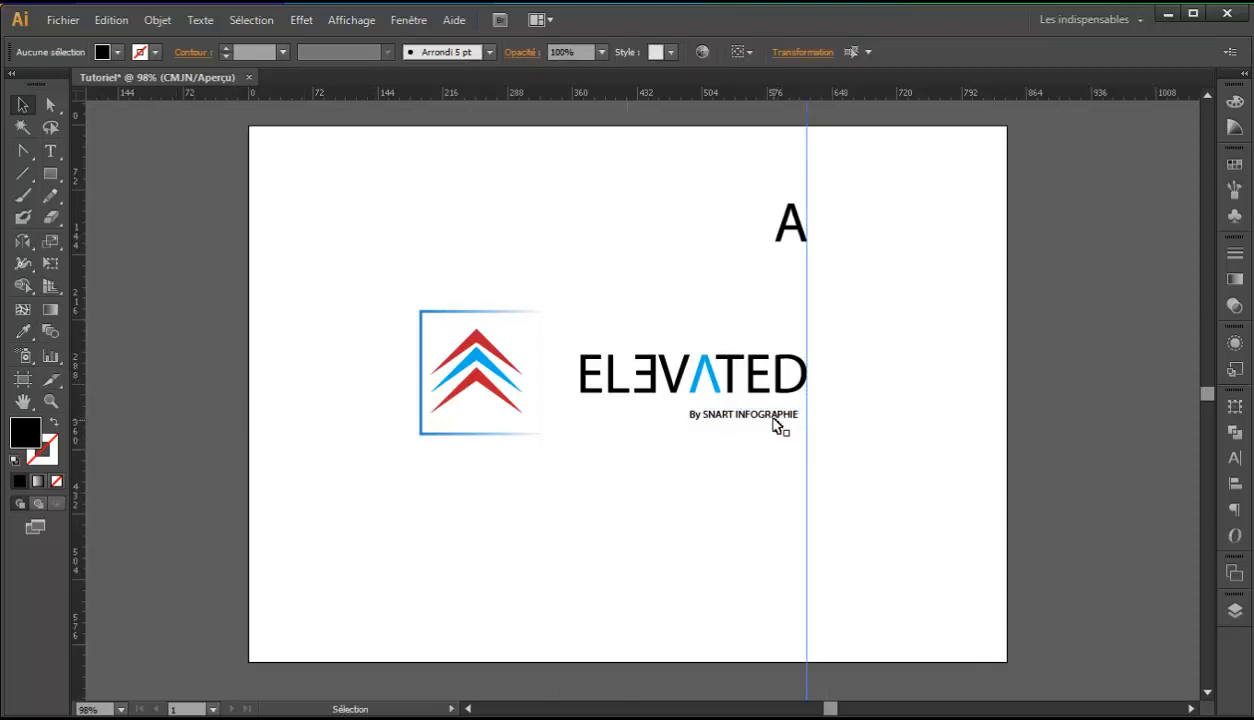
# - Nudge the By SNART INFOGRAPHIE text right until its right edge meets the vertical guide
pyautogui.click(736, 422)
pyautogui.press('Right')
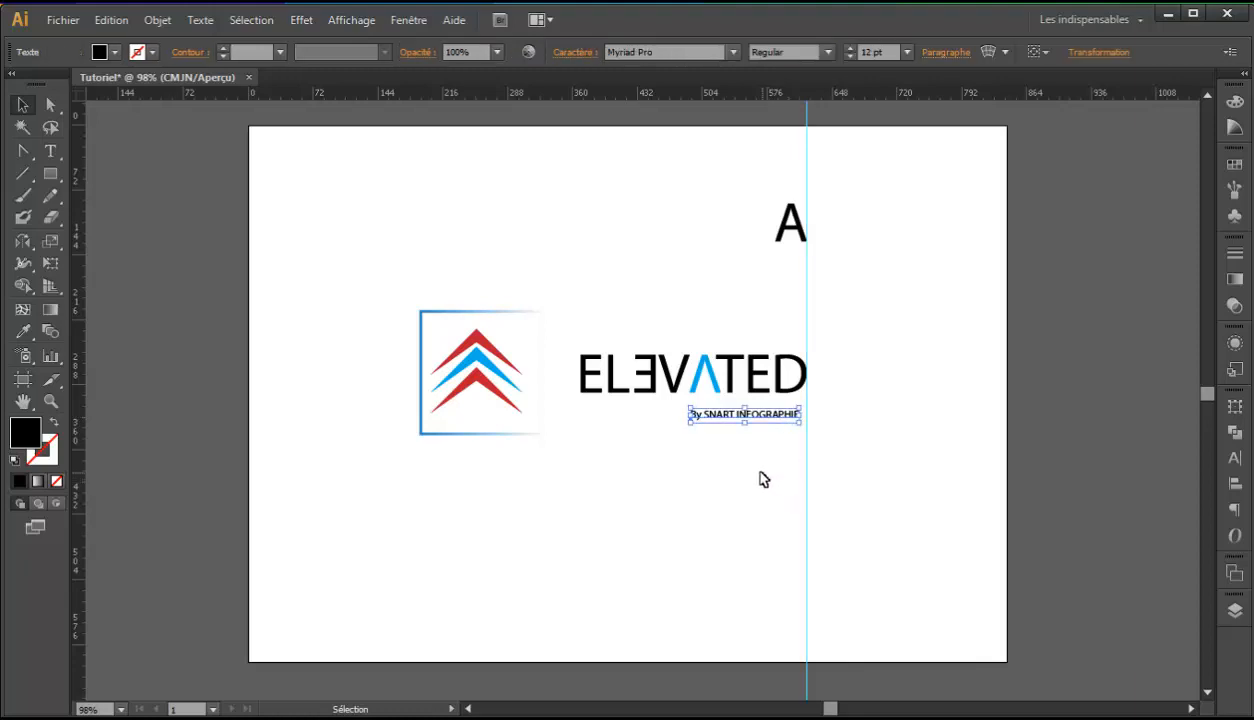
pyautogui.press('Right')
pyautogui.press('Right')
pyautogui.press('Right')
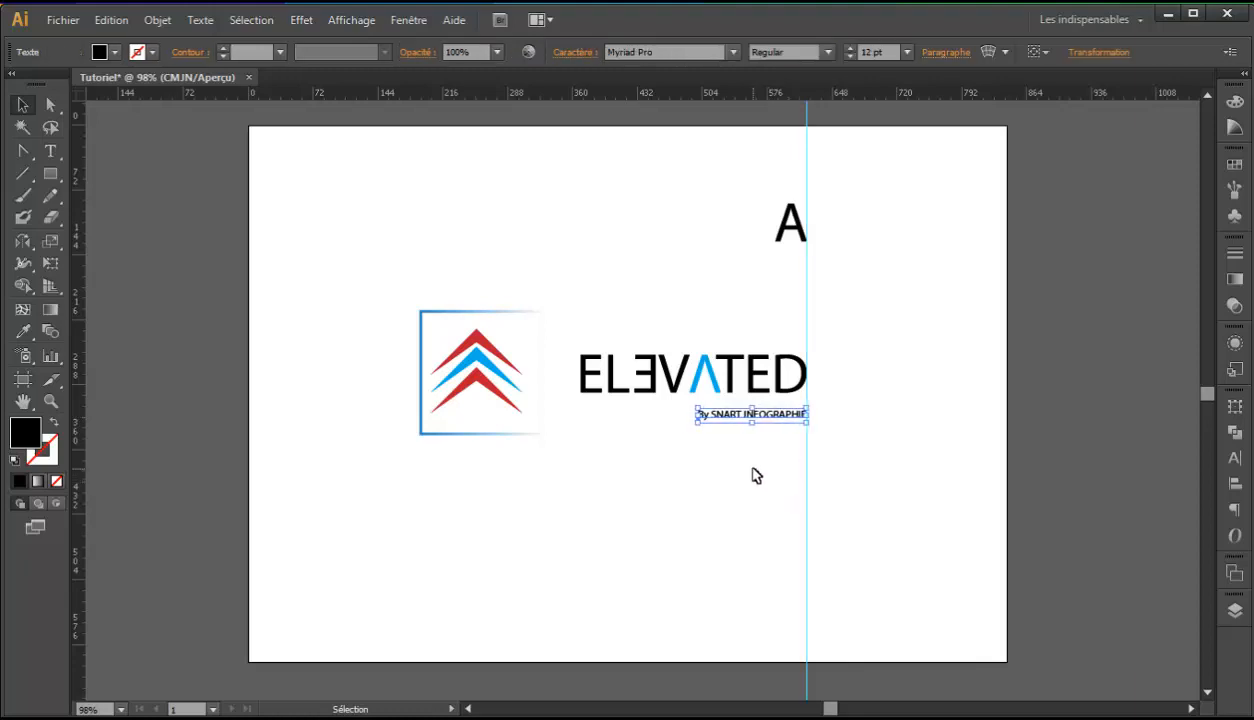
# - Nudge the By SNART INFOGRAPHIE text up close under ELEVATED and slightly left of the guide
pyautogui.press('Up')
pyautogui.press('Up')
pyautogui.press('Up')
pyautogui.press('Up')
pyautogui.press('Up')
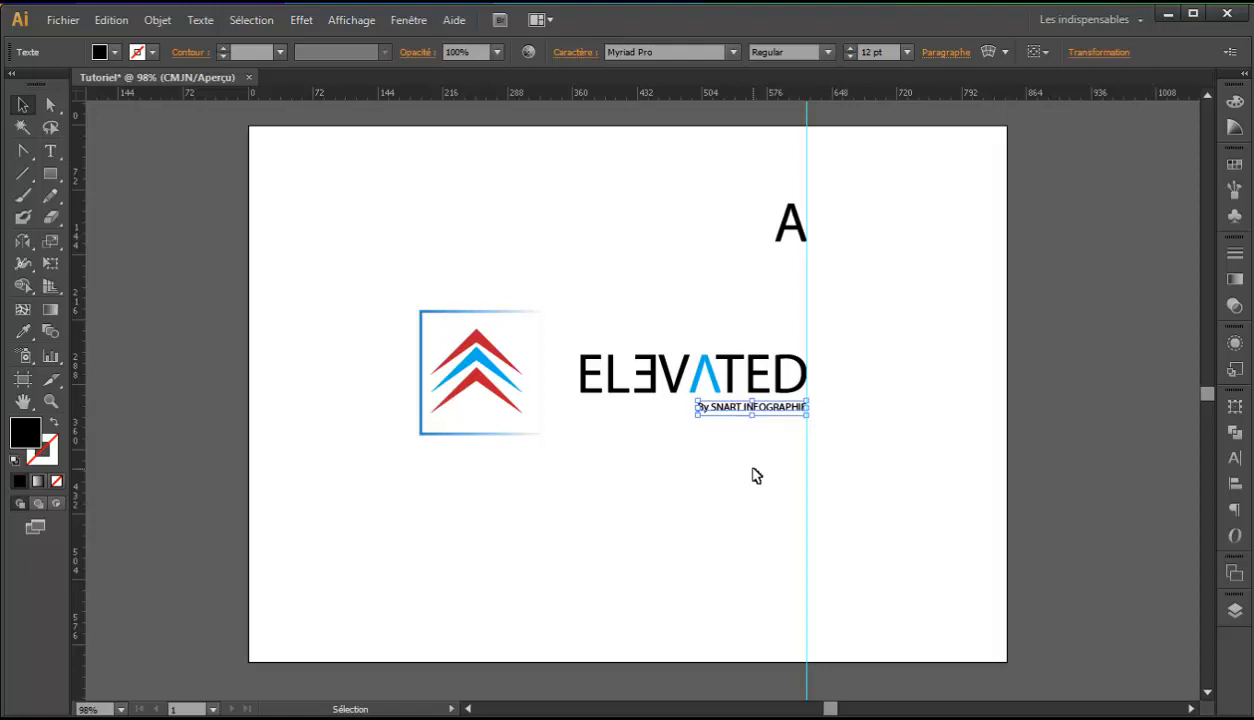
pyautogui.press('Up')
pyautogui.press('Up')
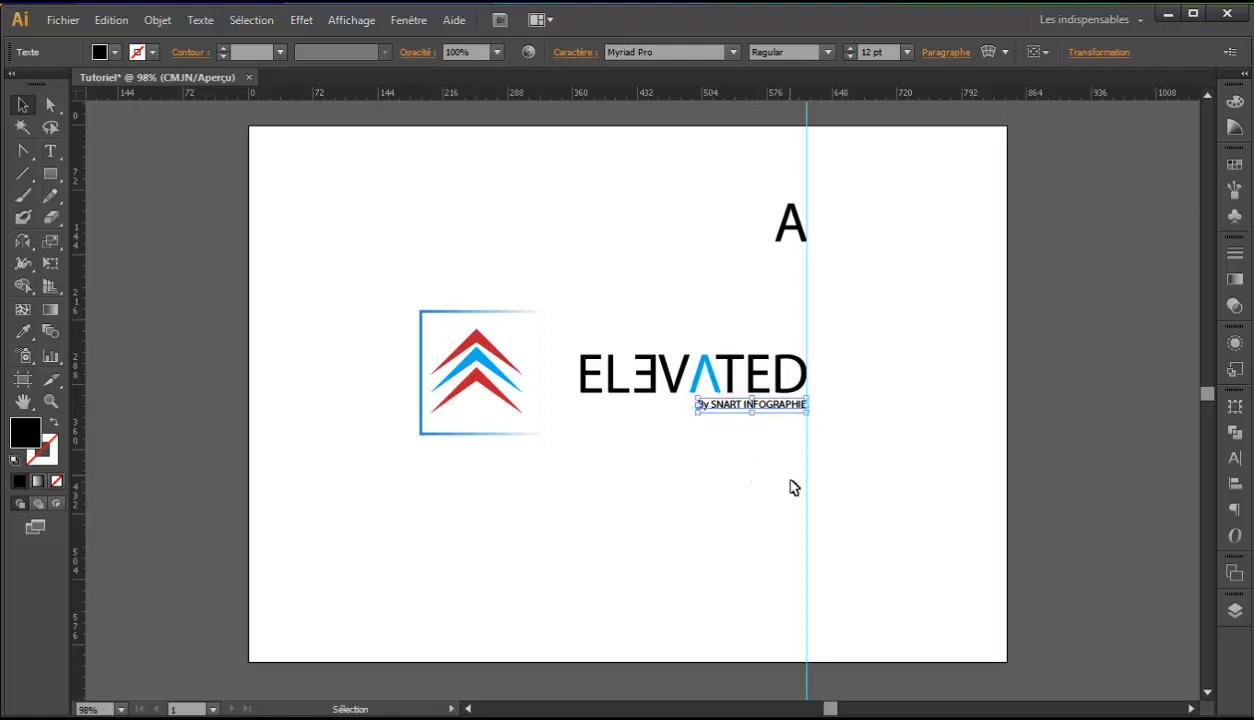
pyautogui.press('Left')
pyautogui.click(940, 464)
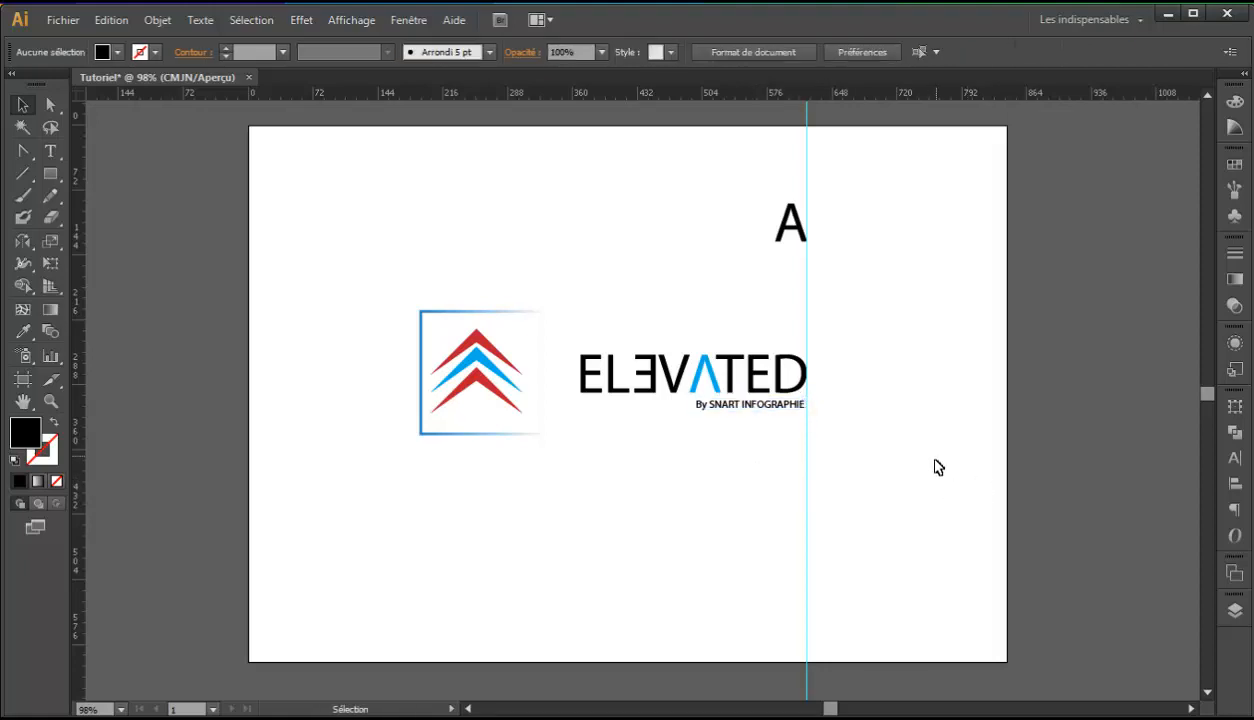
# - Delete the leftover letter A above the word together with the vertical guide
pyautogui.moveTo(852, 316); pyautogui.dragTo(716, 182)
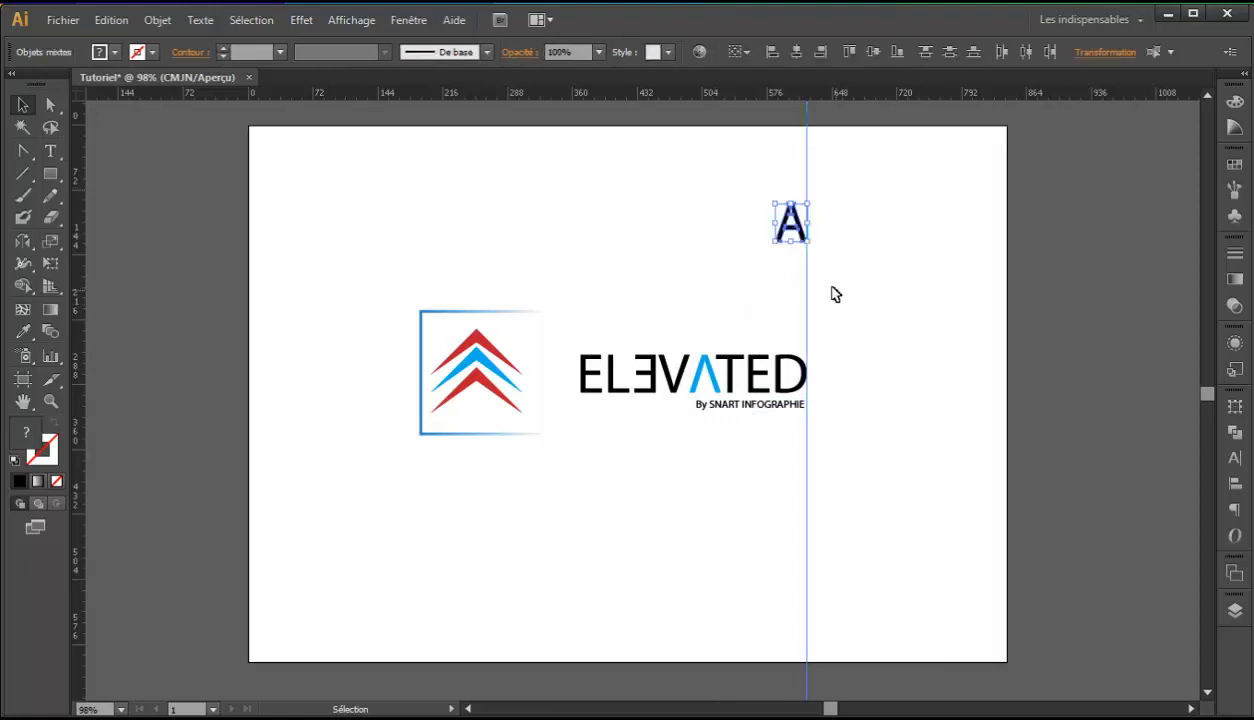
pyautogui.press('Delete')
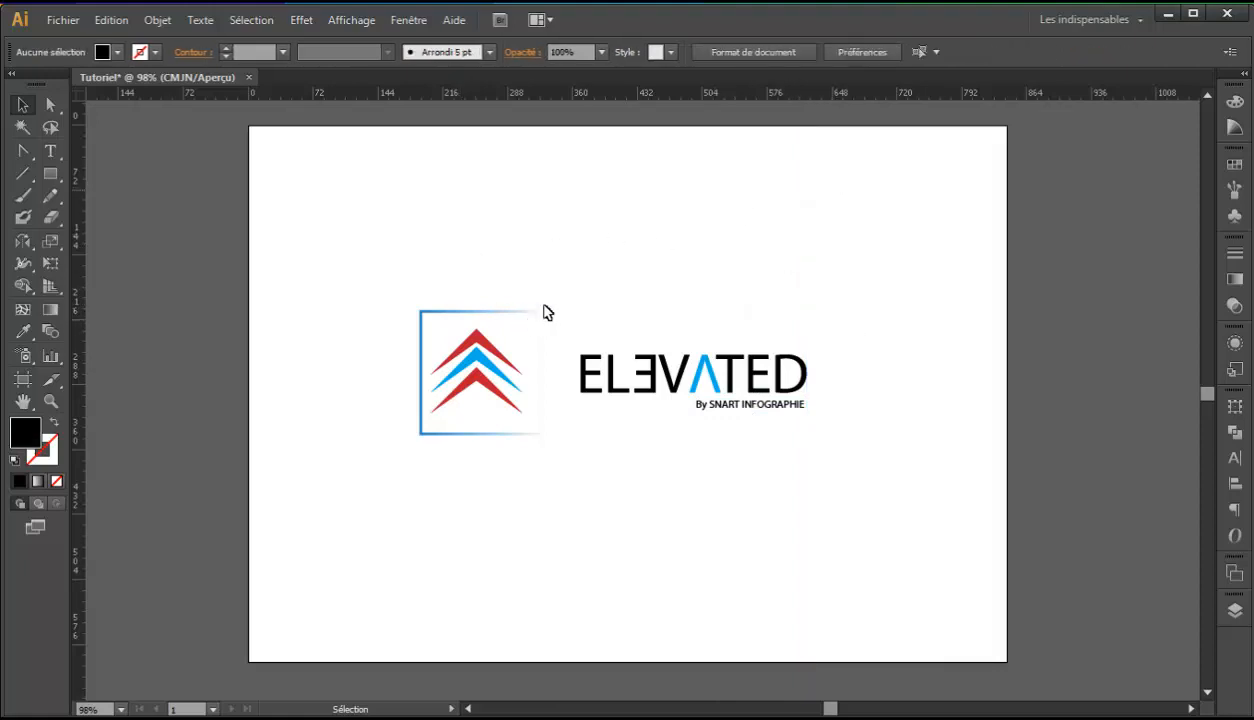